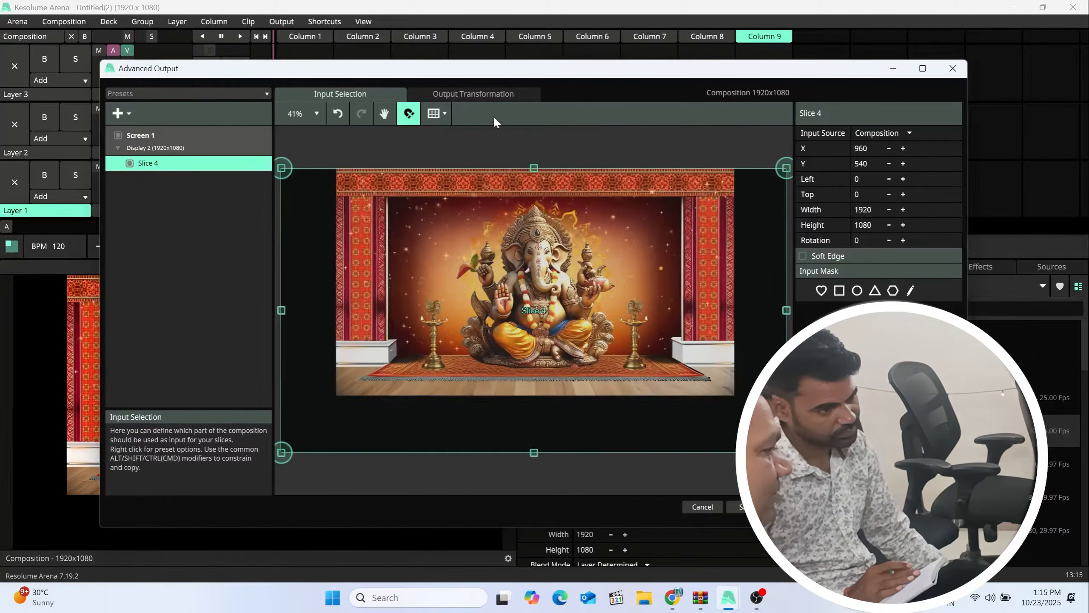
- Set Slice 4's output transformation to fill the whole area and save the advanced output settings
click(488, 94)
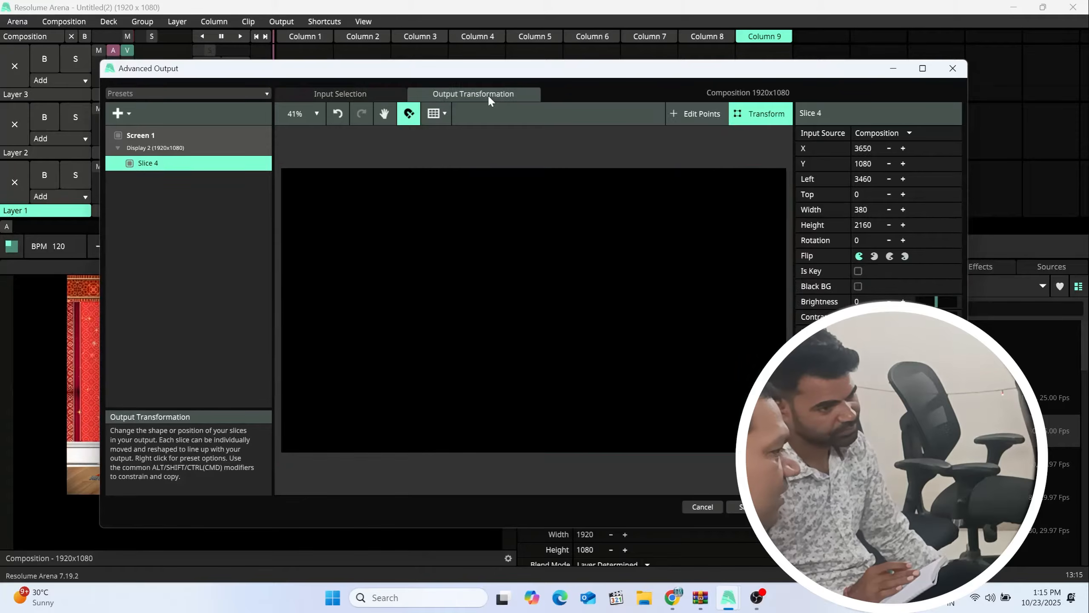
click(347, 91)
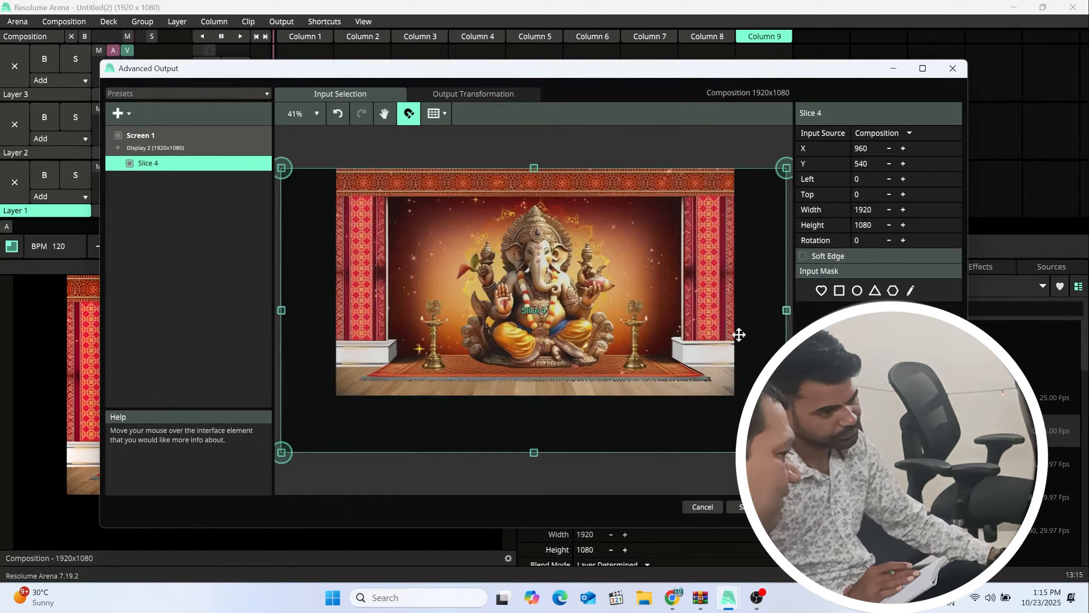
click(474, 94)
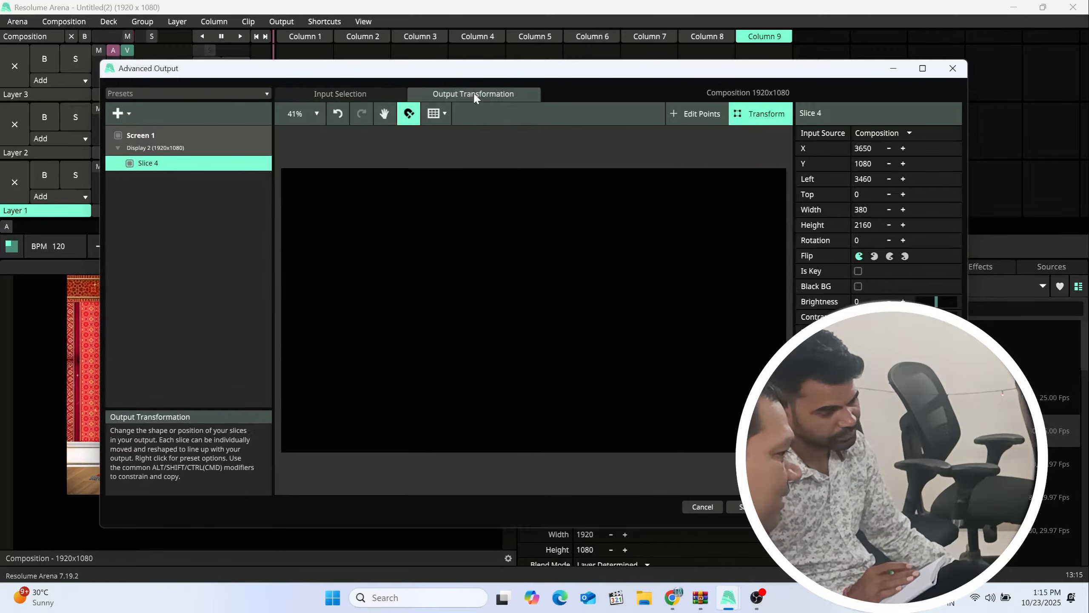
right_click(617, 234)
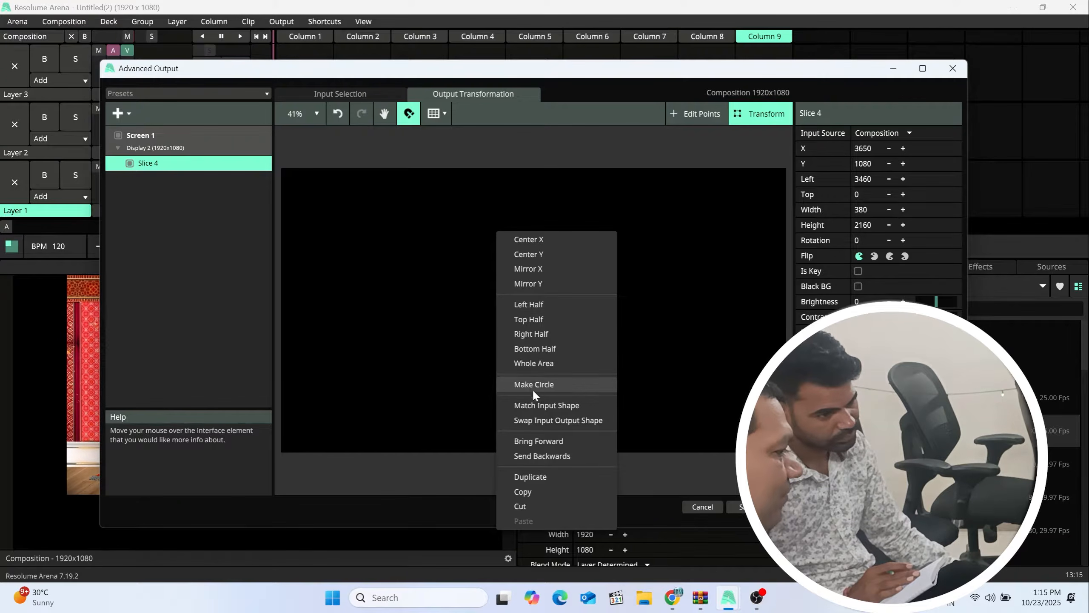
click(537, 363)
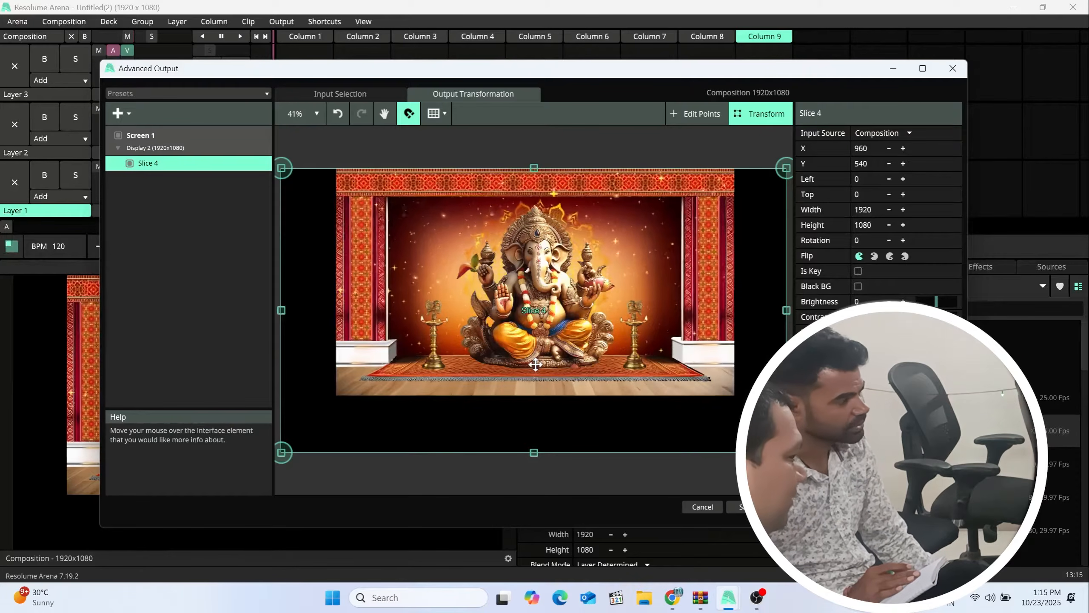
click(744, 506)
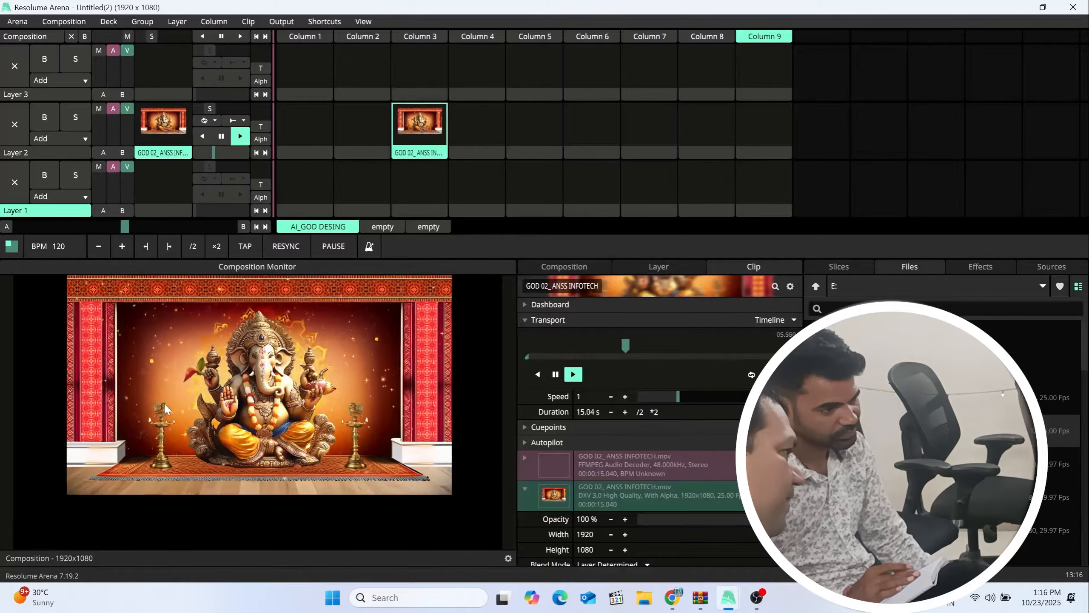
- Reopen the advanced output setup and compare Screen 1's input selection with its output transformation
click(279, 21)
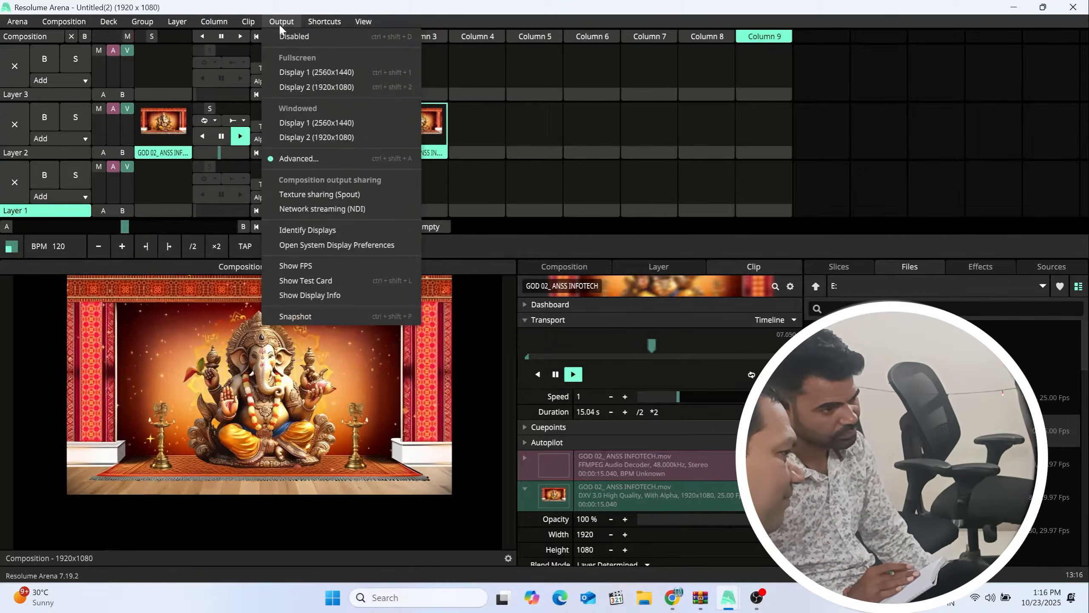
click(279, 158)
click(141, 137)
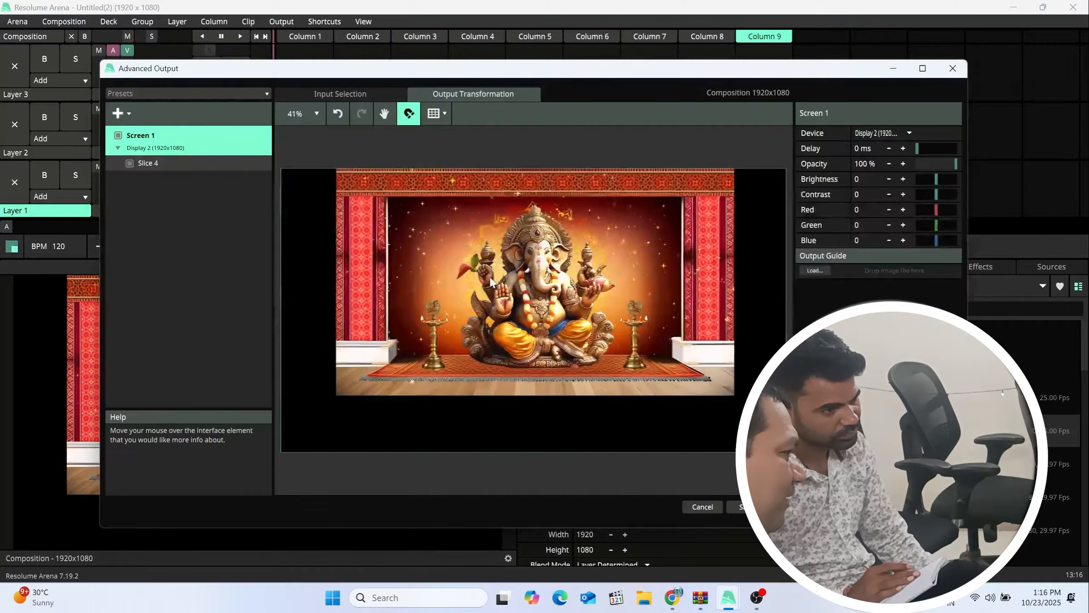
click(339, 93)
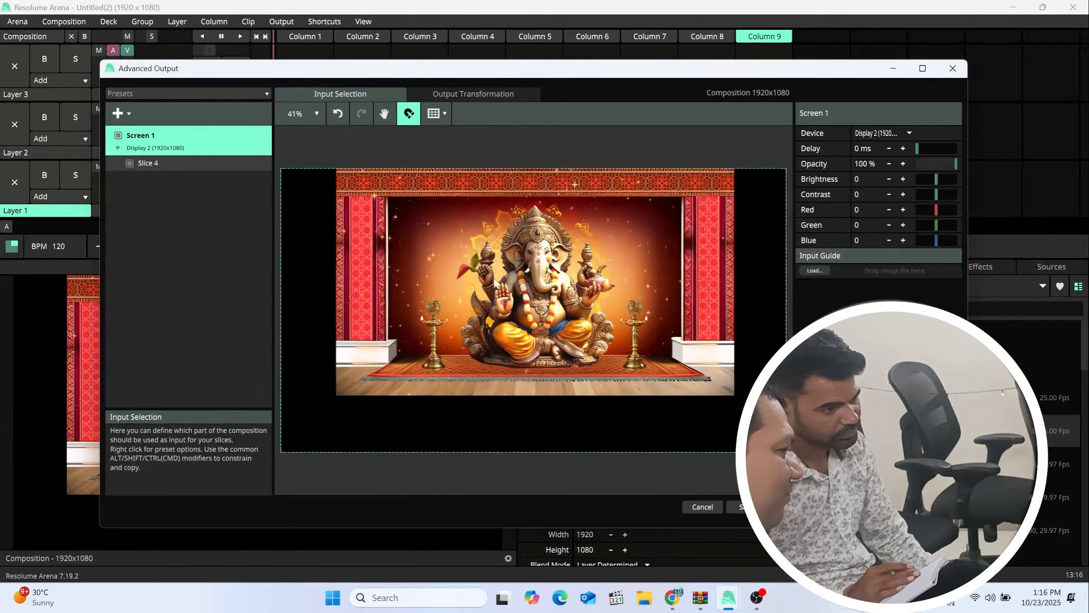
click(435, 100)
click(351, 92)
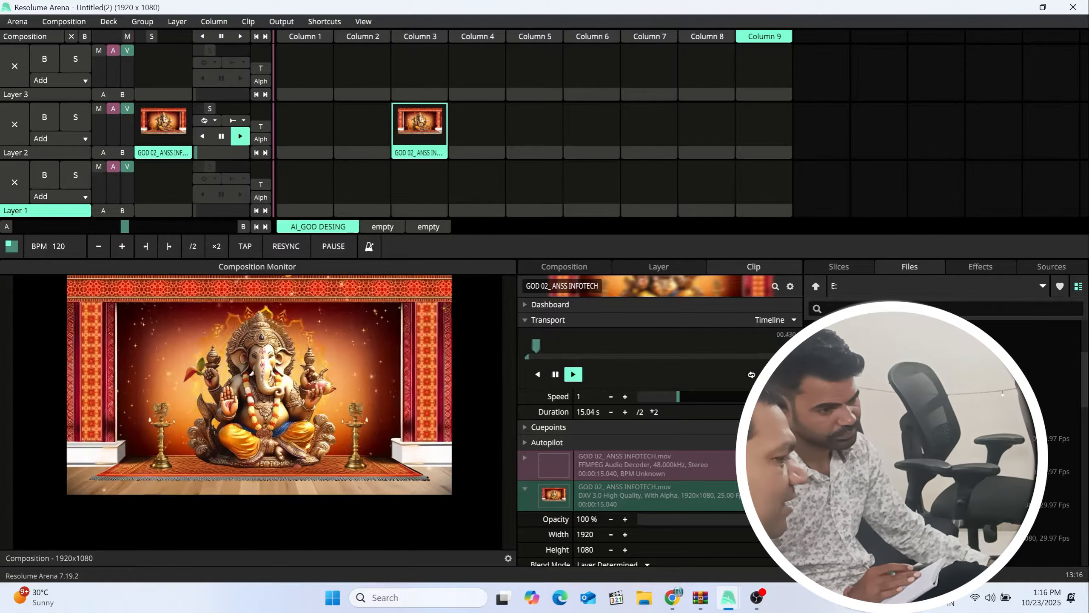
- Load the PILLE & BASE_01 clip into Layer 1 at Column 3 and start playing it
drag(1051, 438, 402, 193)
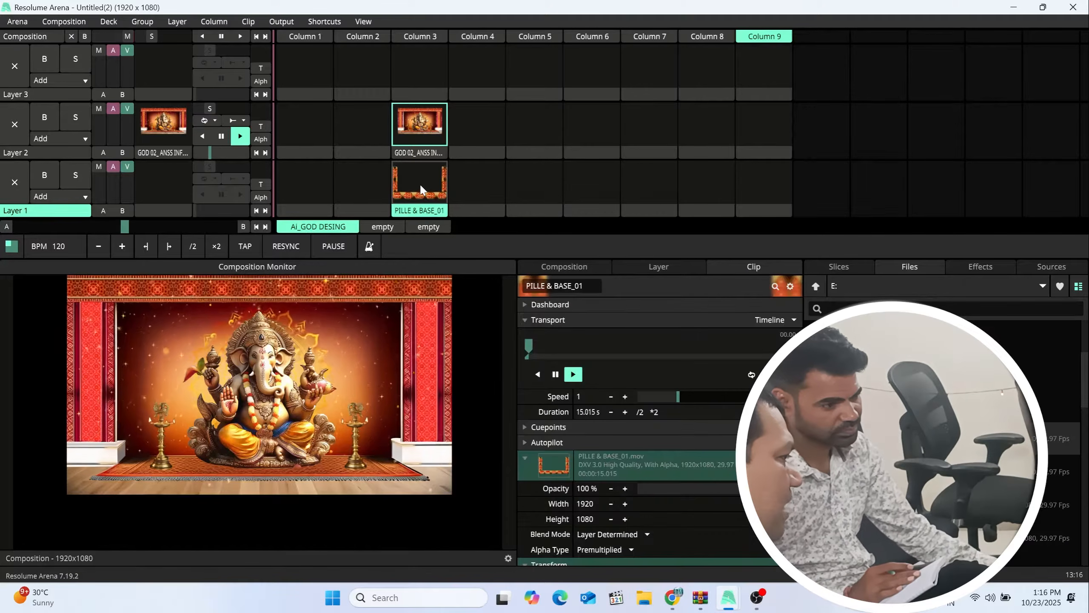
click(420, 186)
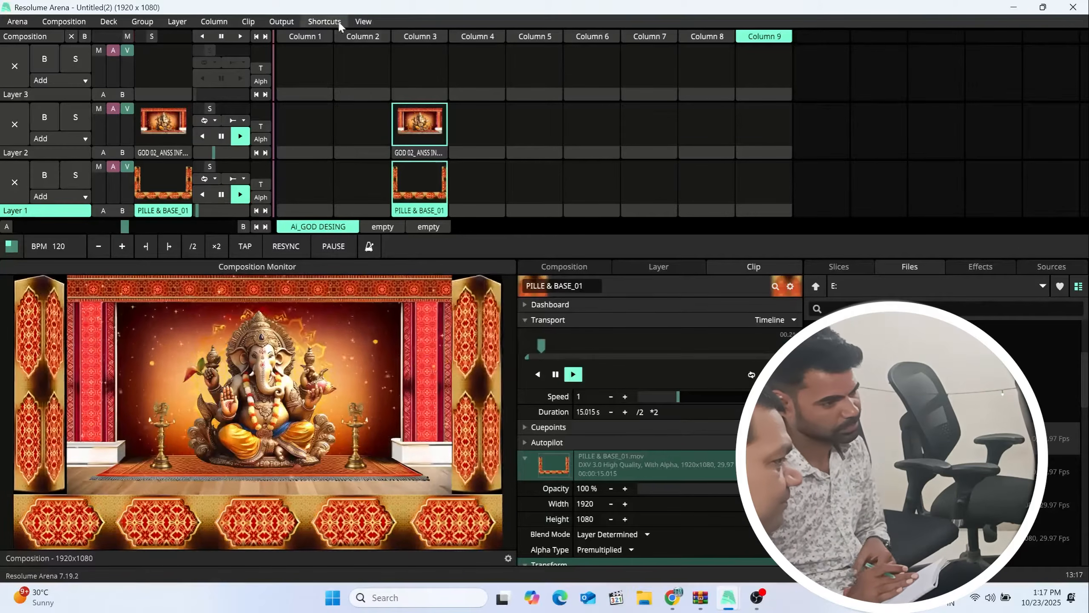
- Reopen the advanced output setup and compare the input and output views of Screen 1 and Slice 4 with the pillar-and-base clip playing
click(279, 22)
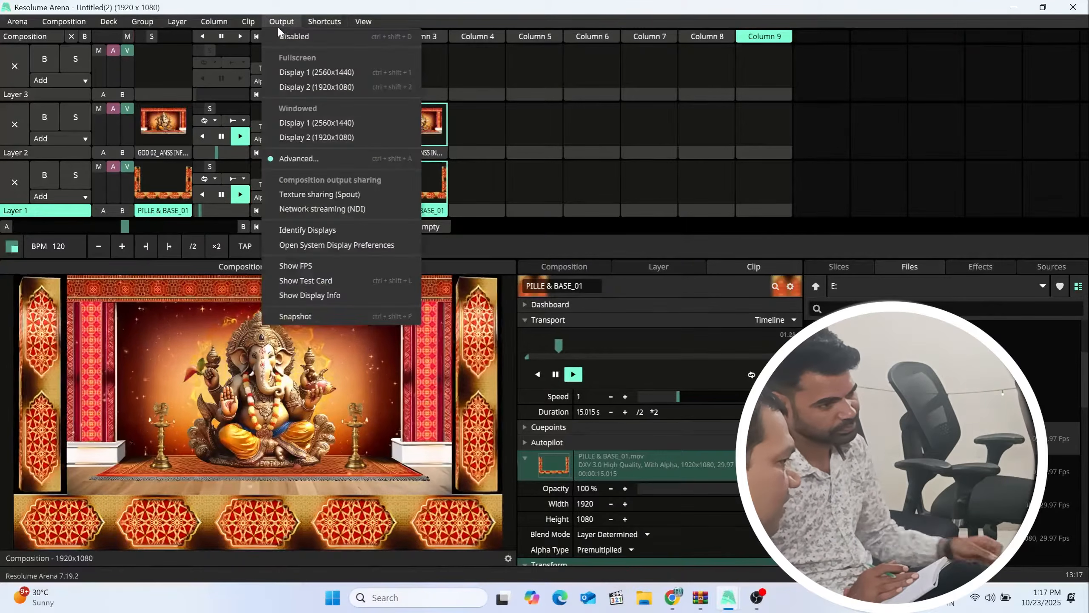
click(288, 158)
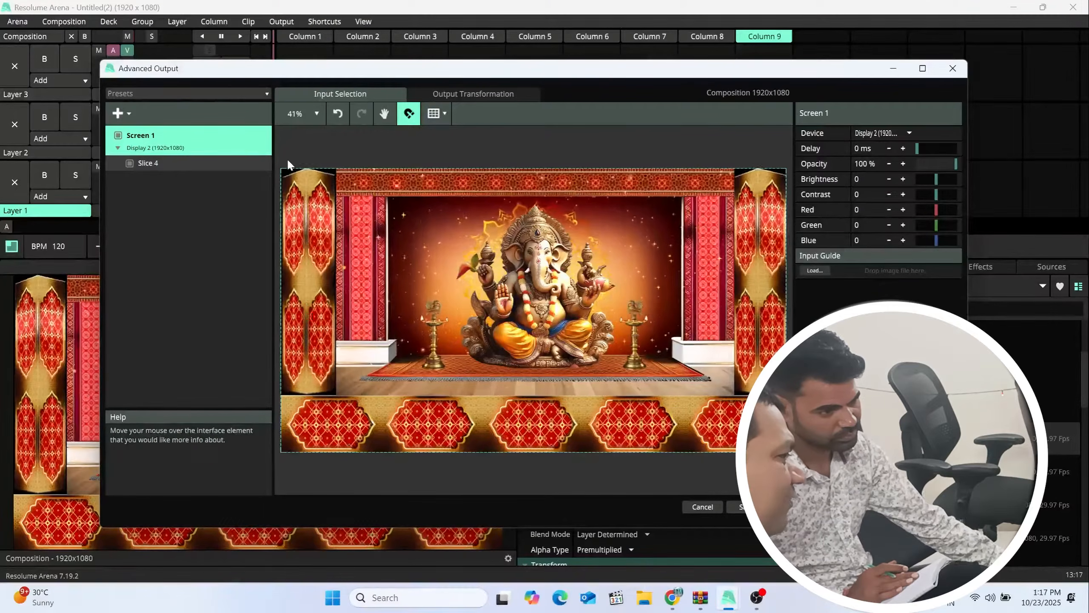
click(464, 92)
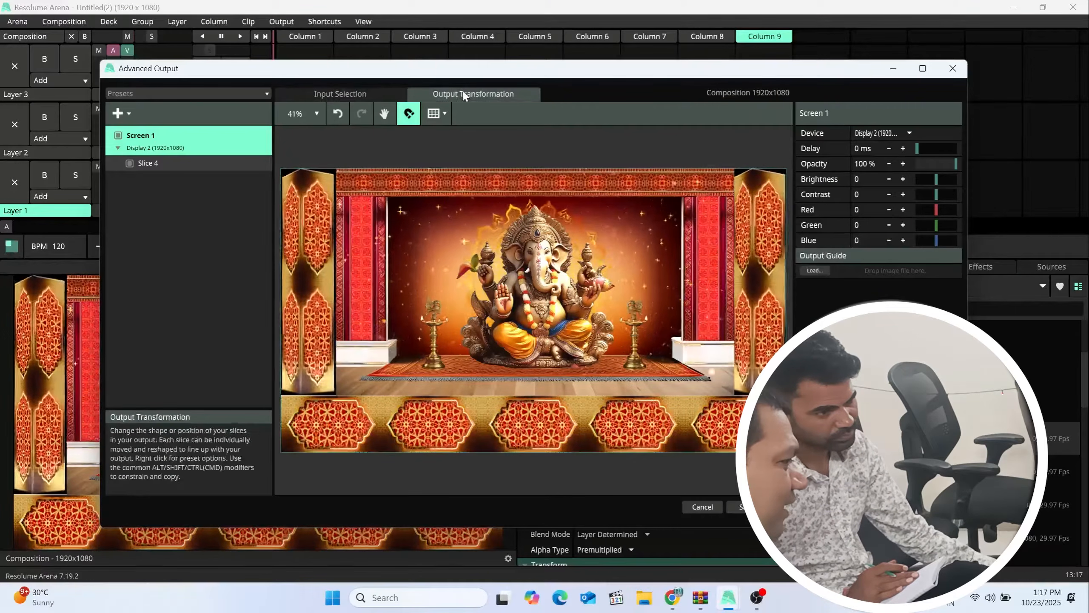
click(345, 92)
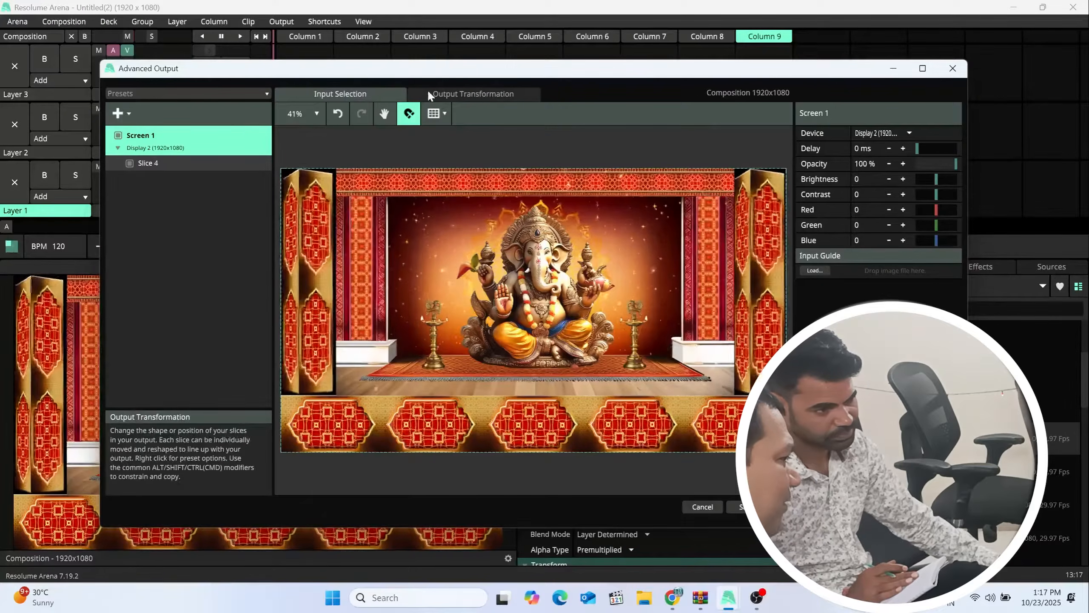
click(485, 91)
click(339, 90)
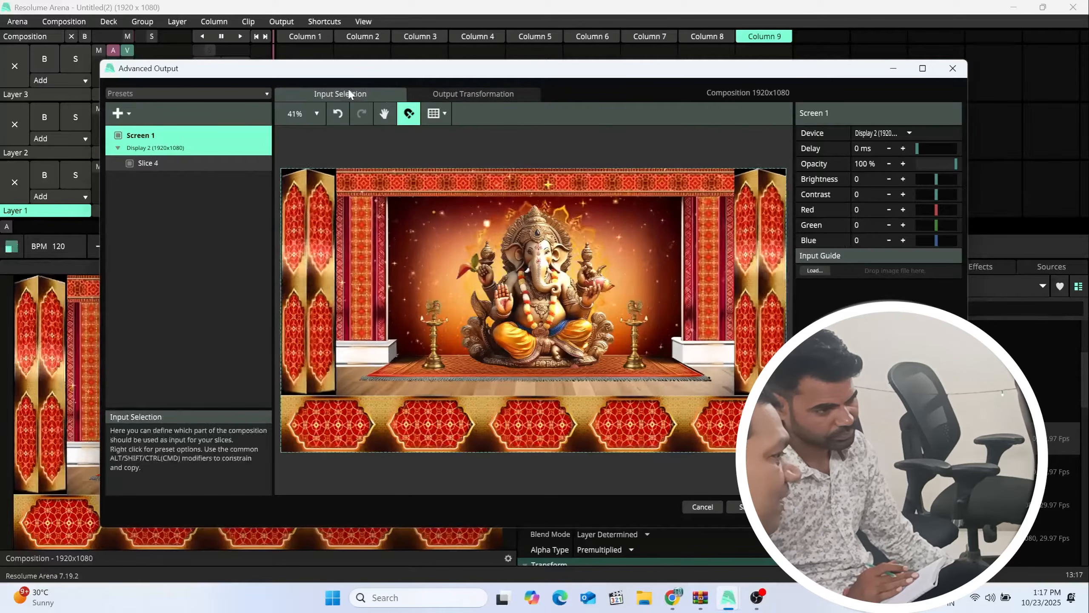
click(474, 93)
click(756, 274)
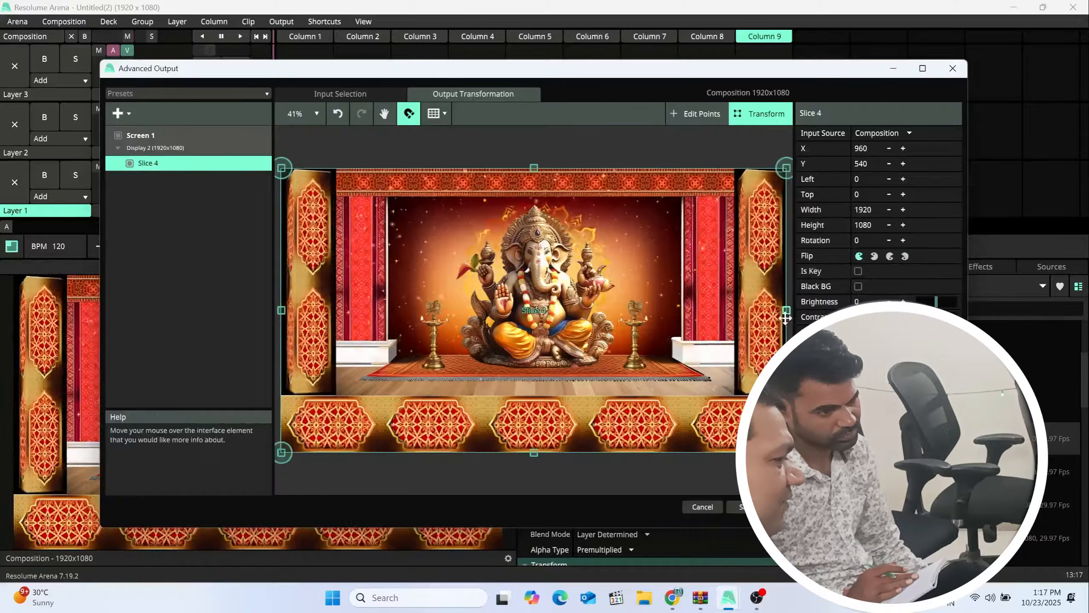
mouse_move(786, 317)
mouse_down()
mouse_move(716, 307)
mouse_move(774, 307)
mouse_move(715, 309)
mouse_move(778, 307)
mouse_up()
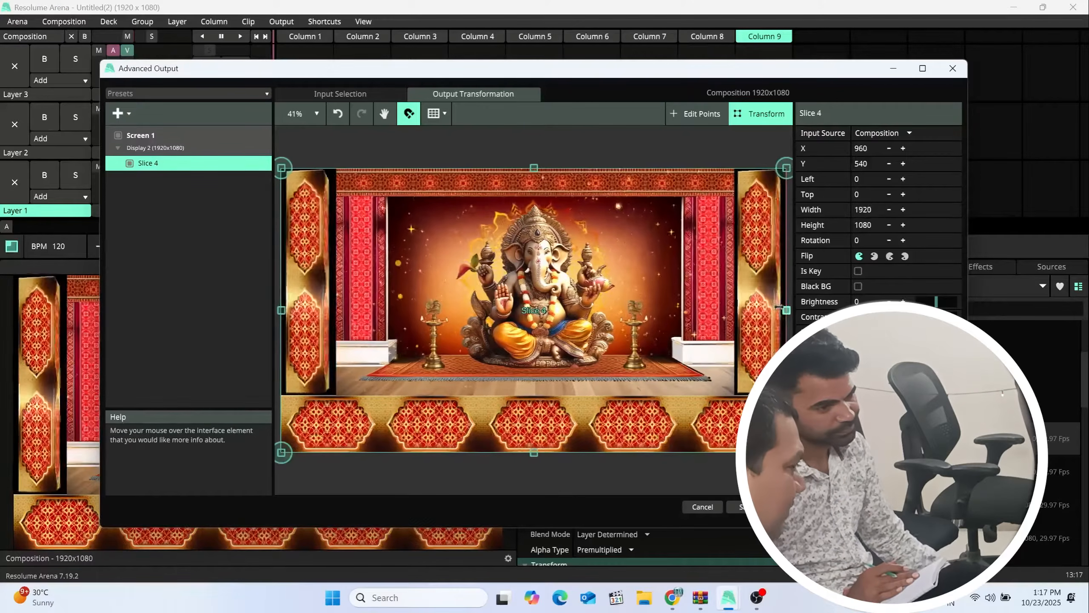
- Crop Slice 4's input selection to the central Ganesha picture, at left about 201, width about 1525 and height about 864
click(346, 96)
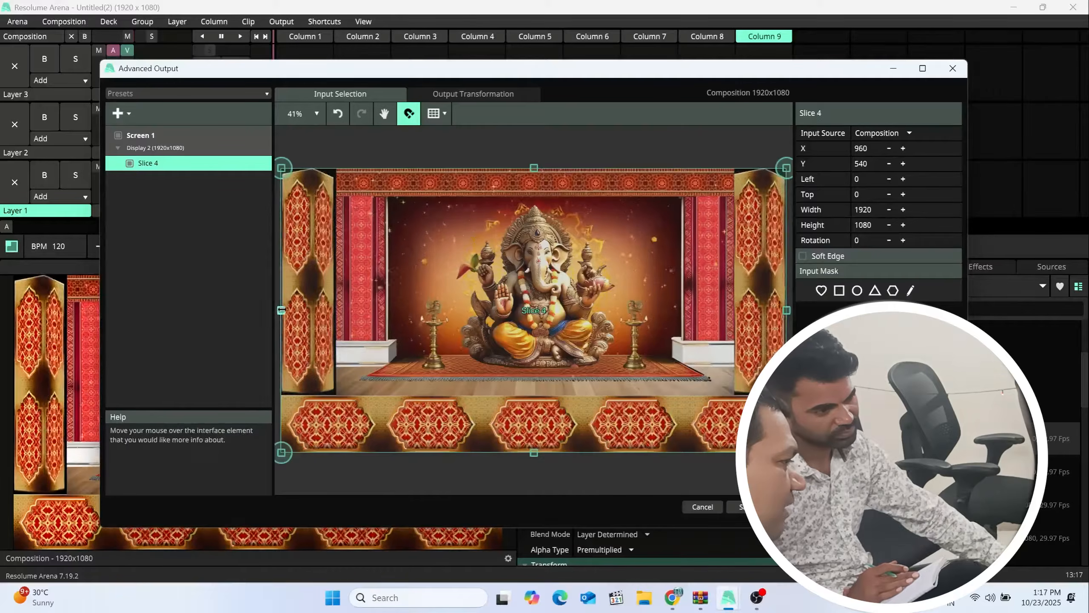
drag(282, 310, 335, 303)
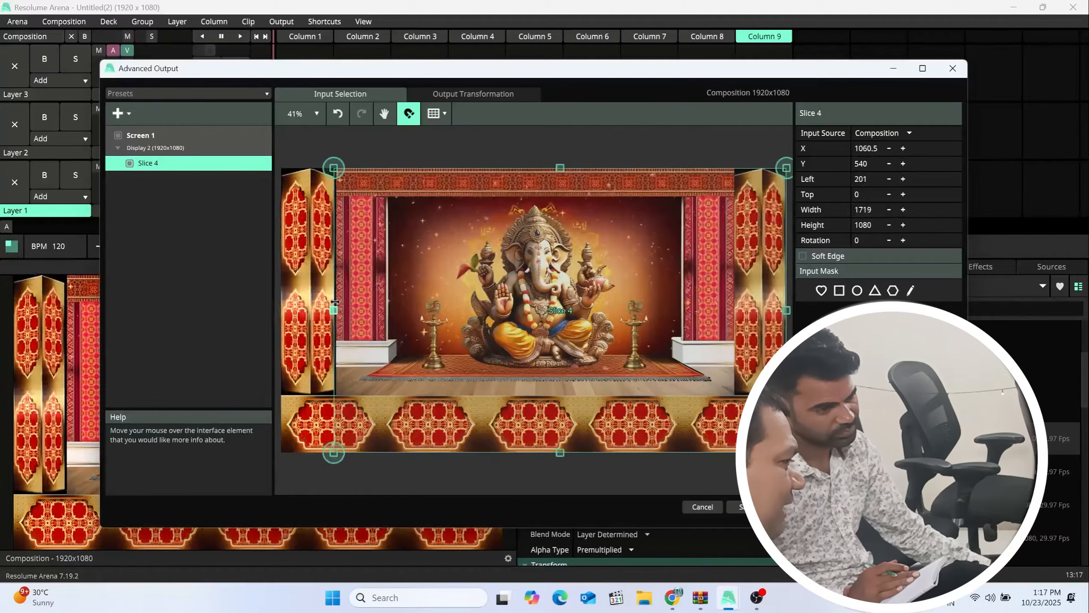
drag(786, 310, 735, 307)
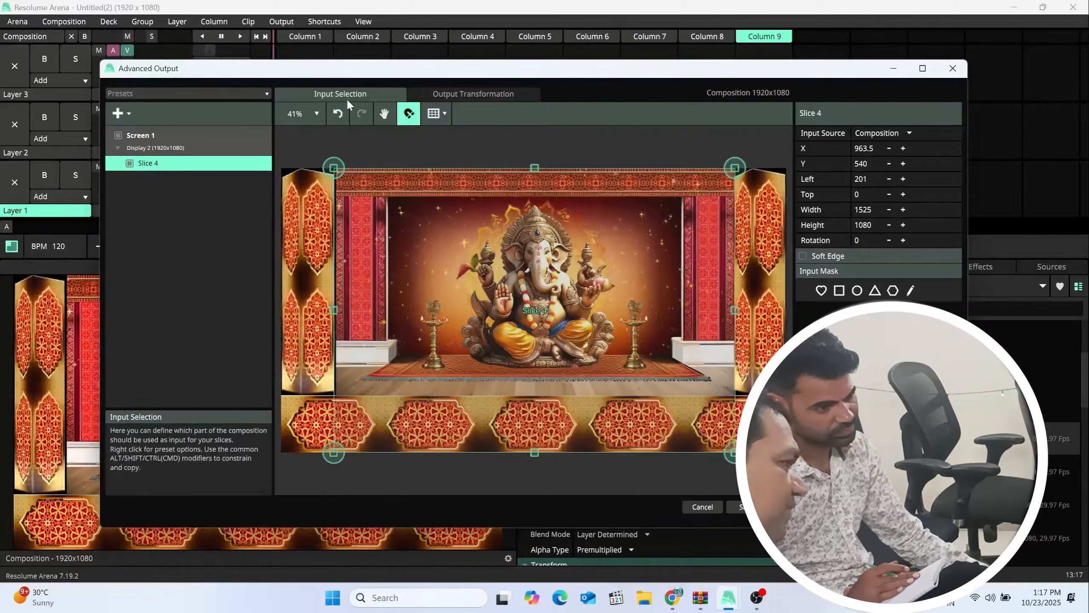
drag(535, 452, 544, 394)
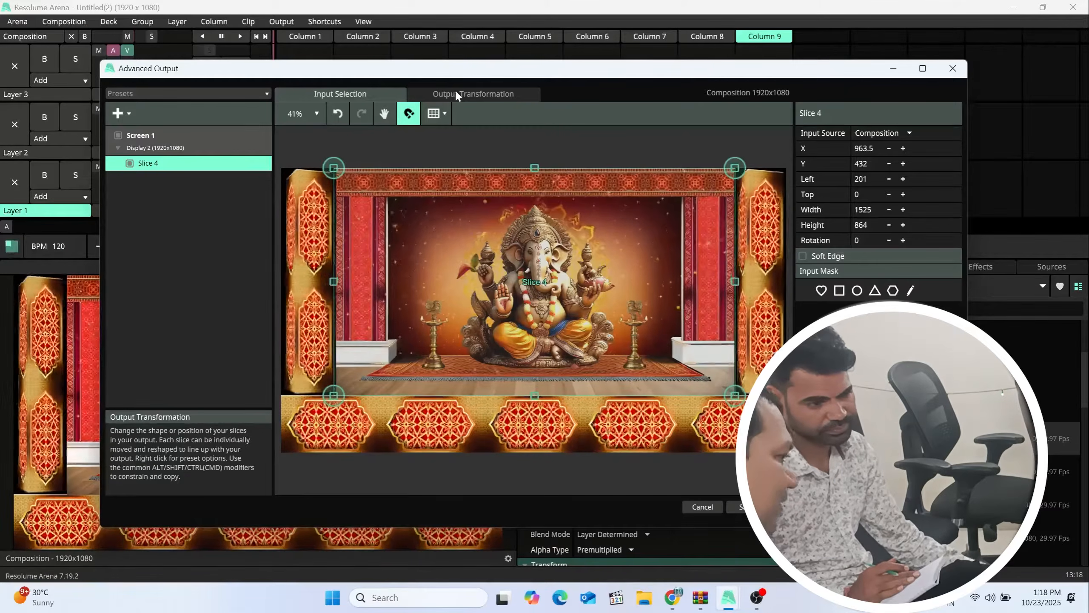
- Narrow Slice 4's output from both sides to a width of about 1341, with its left edge at about 300
click(500, 94)
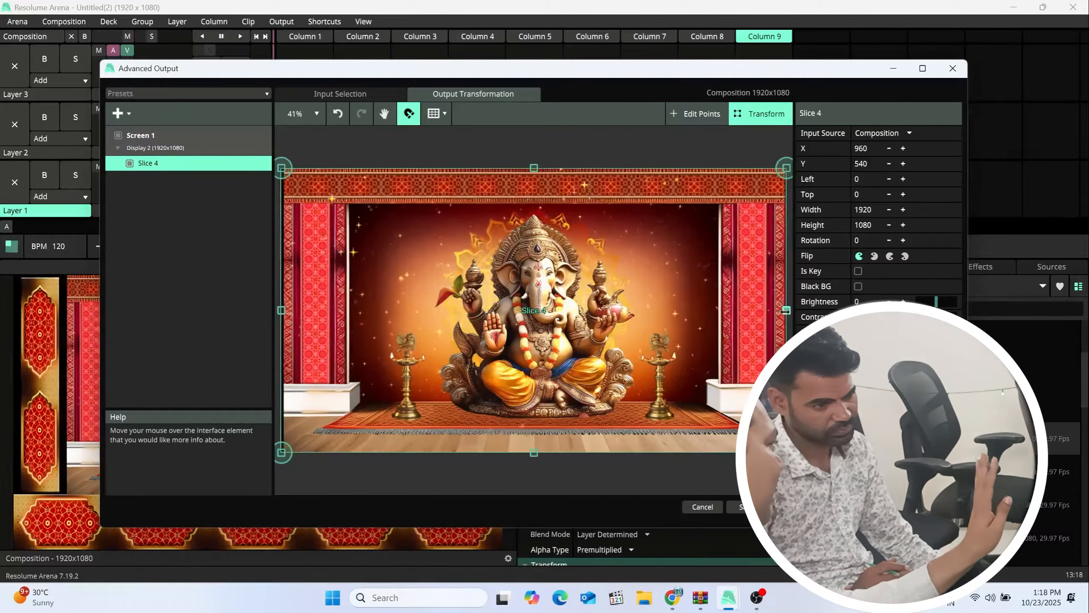
drag(786, 310, 712, 305)
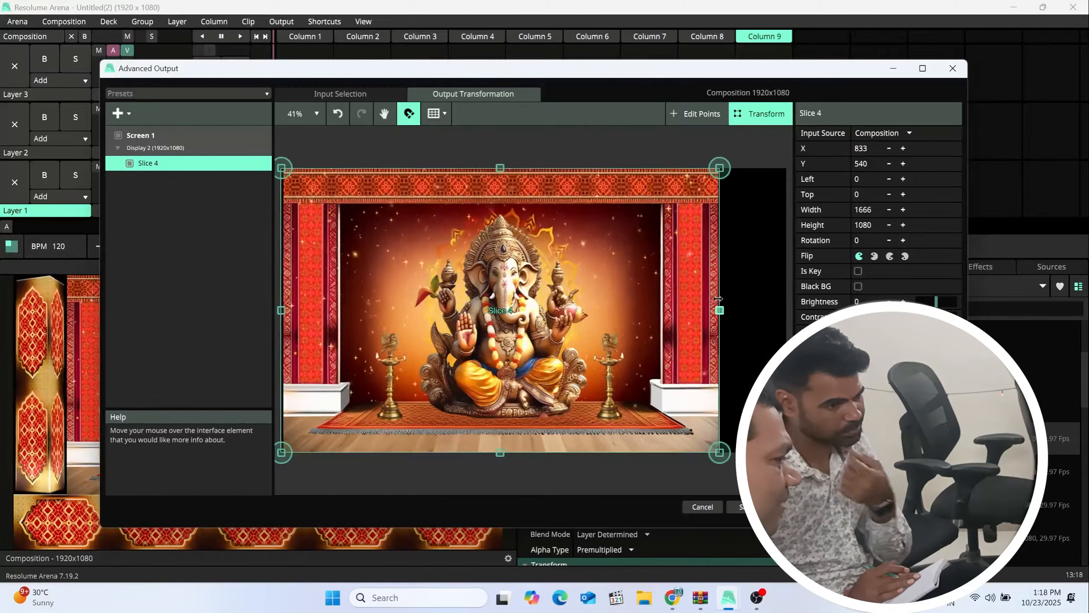
drag(281, 310, 353, 300)
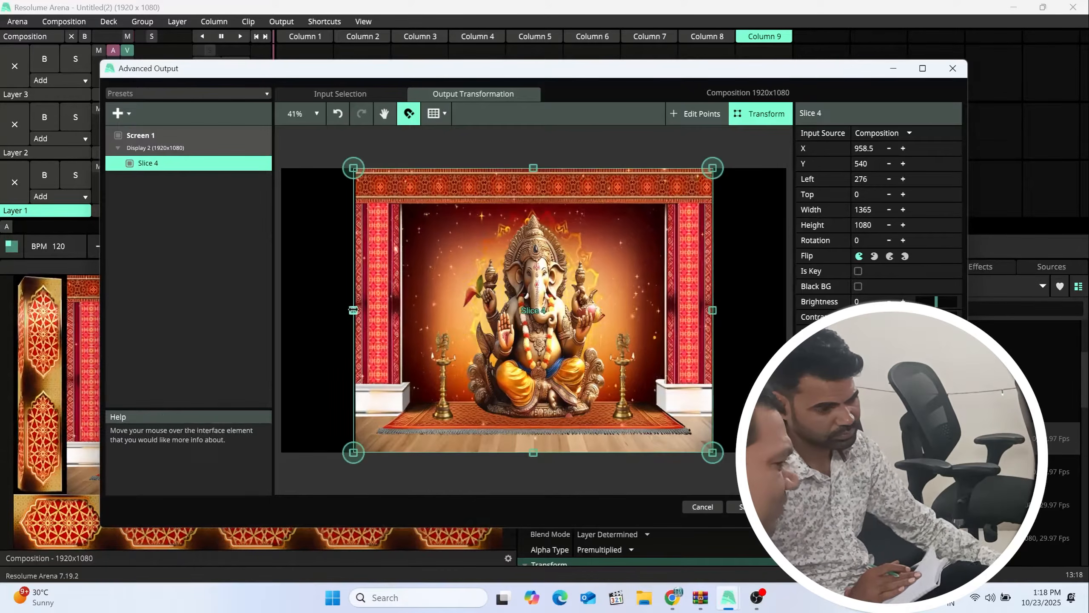
mouse_move(352, 309)
mouse_down()
mouse_move(339, 309)
mouse_move(367, 307)
mouse_move(361, 300)
mouse_up()
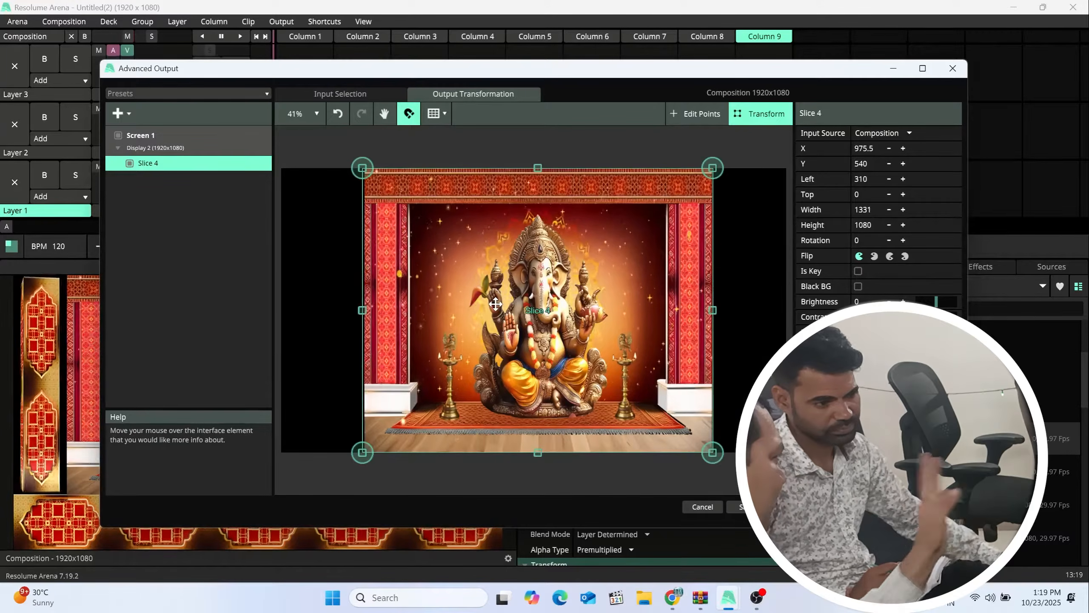
drag(363, 310, 360, 310)
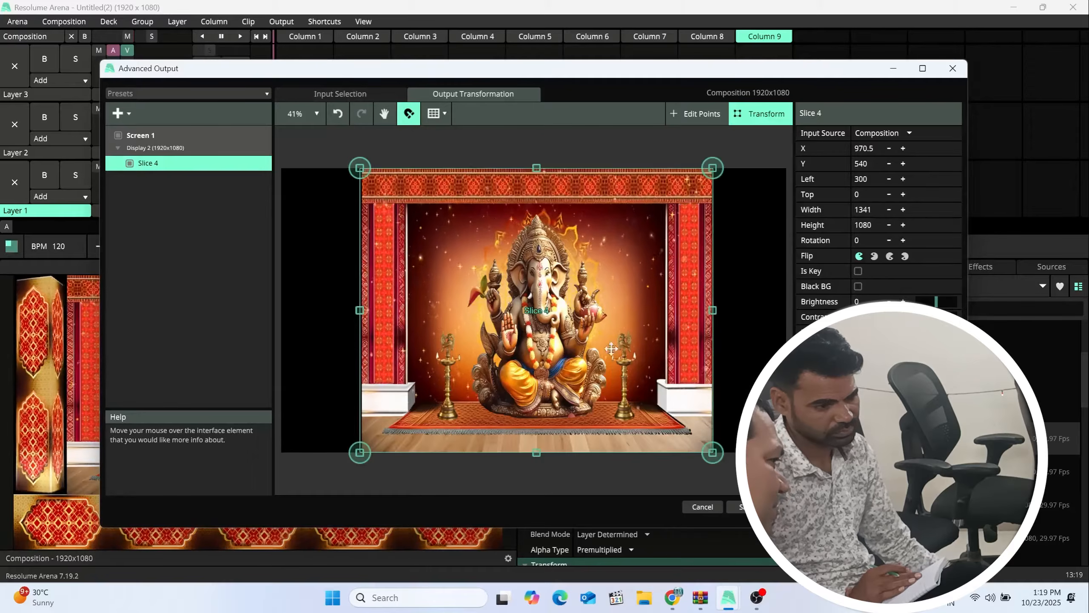
- Add a new slice to Screen 1 and crop its input to the left pillar, about 201 wide and 864 high
click(361, 93)
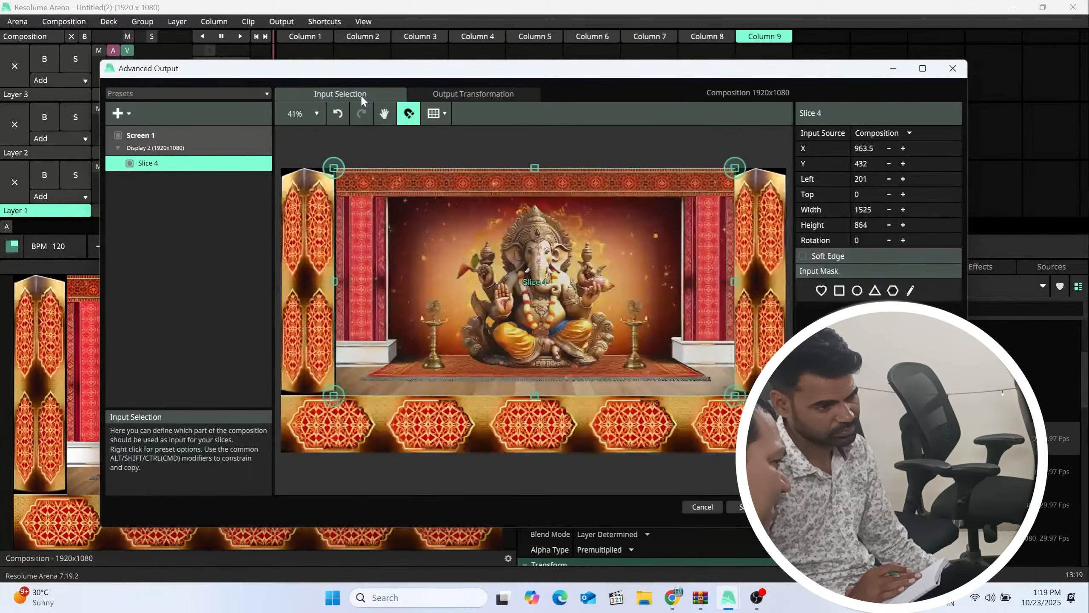
click(128, 113)
click(129, 157)
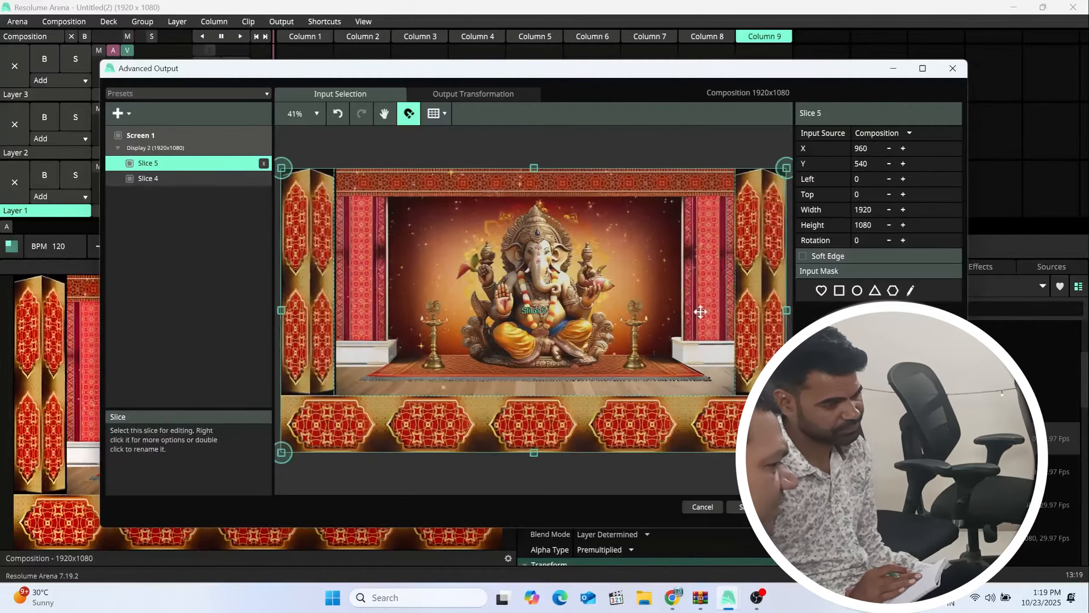
drag(785, 312, 336, 306)
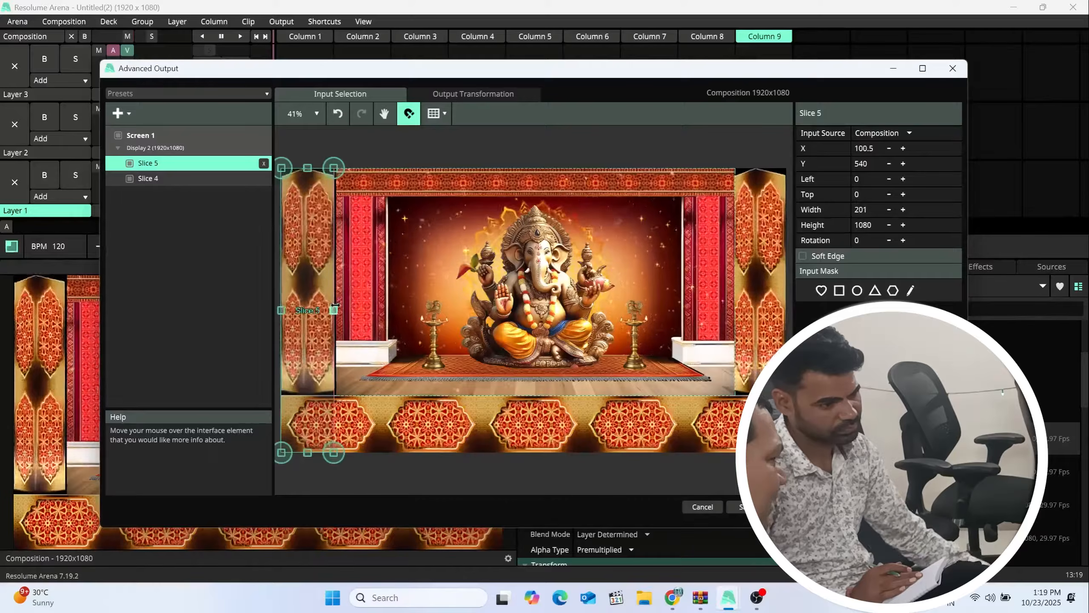
drag(308, 453, 307, 395)
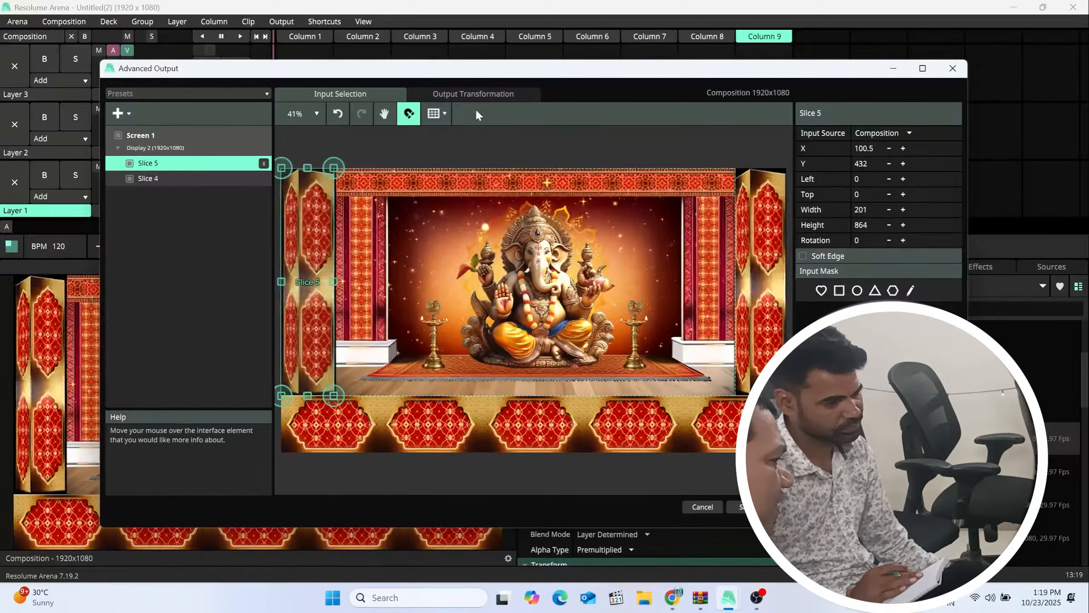
- Narrow Slice 5's output from its right side to a width of about 186, keeping it at the output's left edge
click(482, 98)
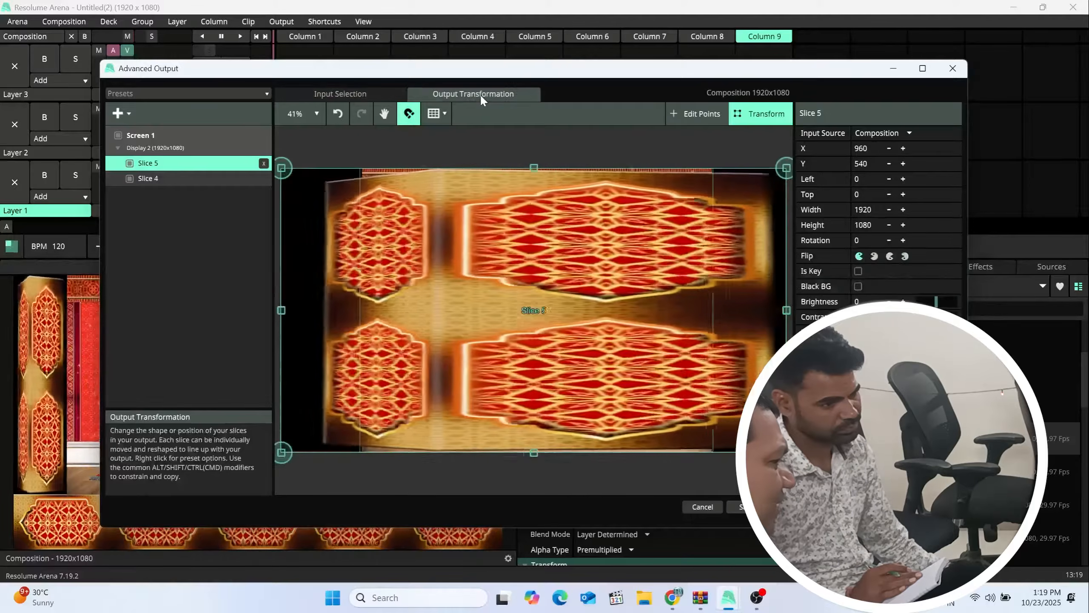
drag(788, 311, 578, 312)
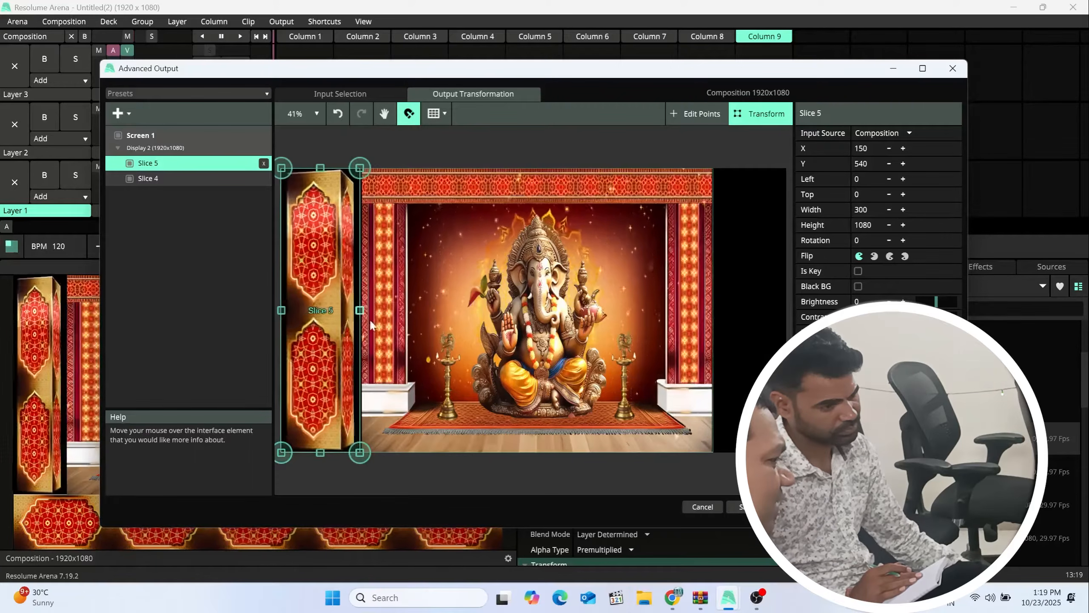
drag(359, 310, 330, 310)
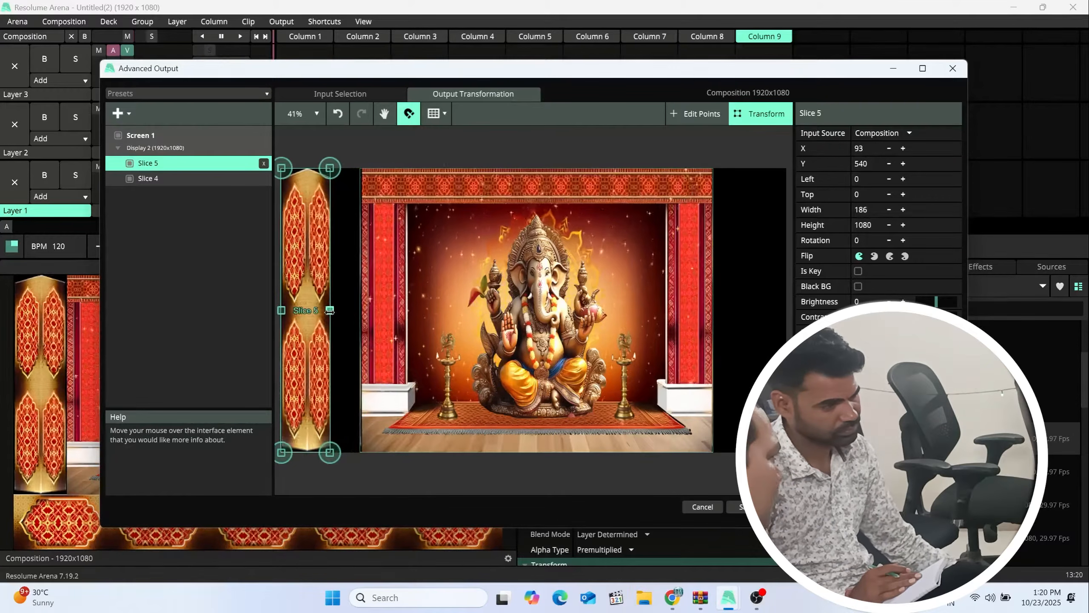
- Narrow Slice 4's output from its left side to a width of about 1167, with its left edge at about 474
right_click(306, 287)
click(364, 310)
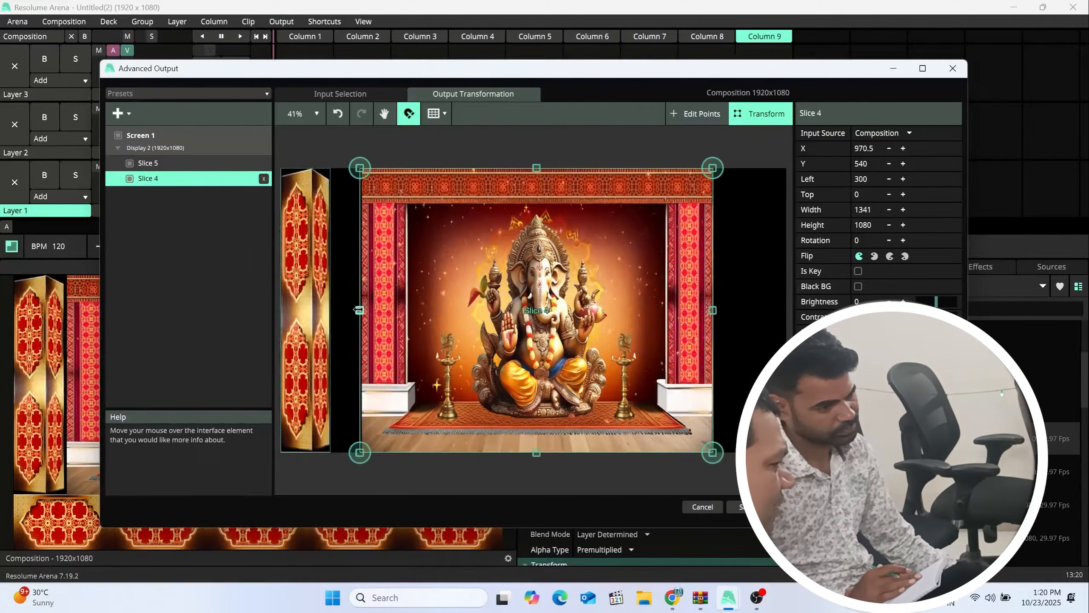
drag(359, 310, 406, 310)
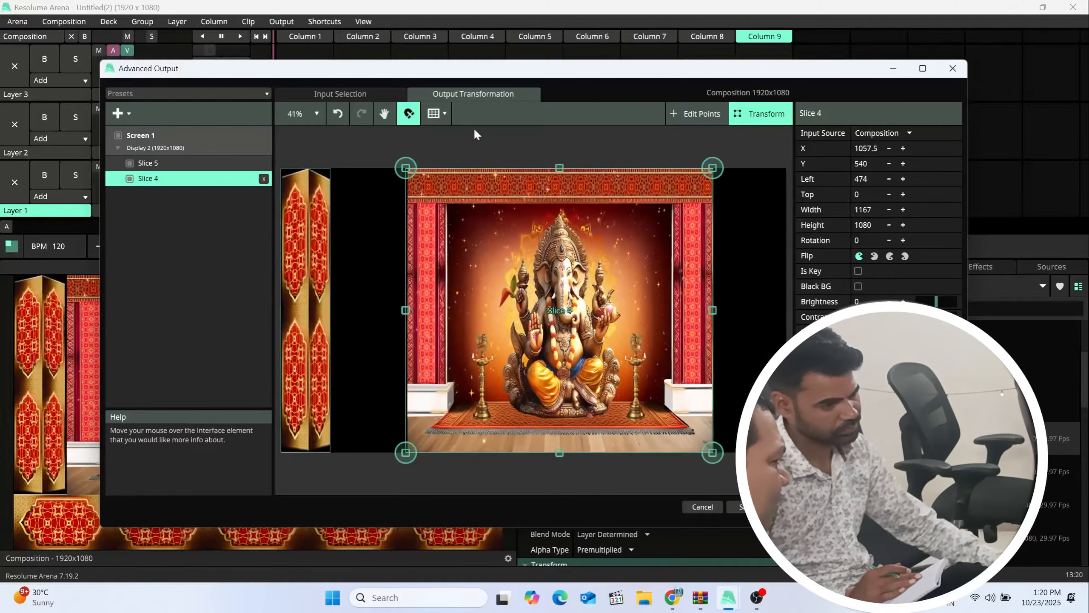
- Duplicate Slice 5 and place the copy between it and the centre picture, with its left edge at about 245
click(316, 285)
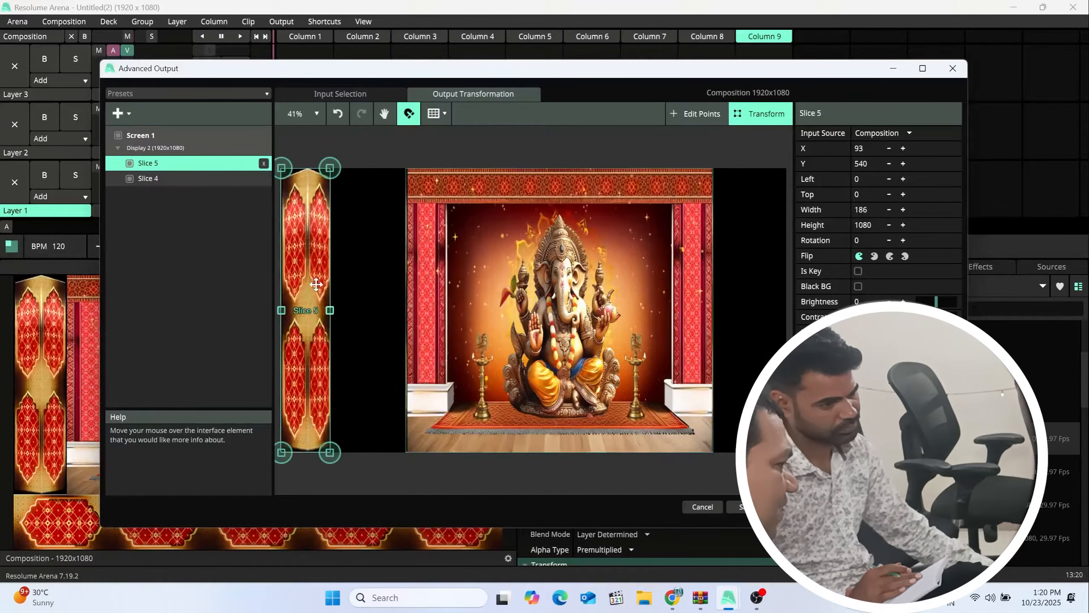
right_click(310, 262)
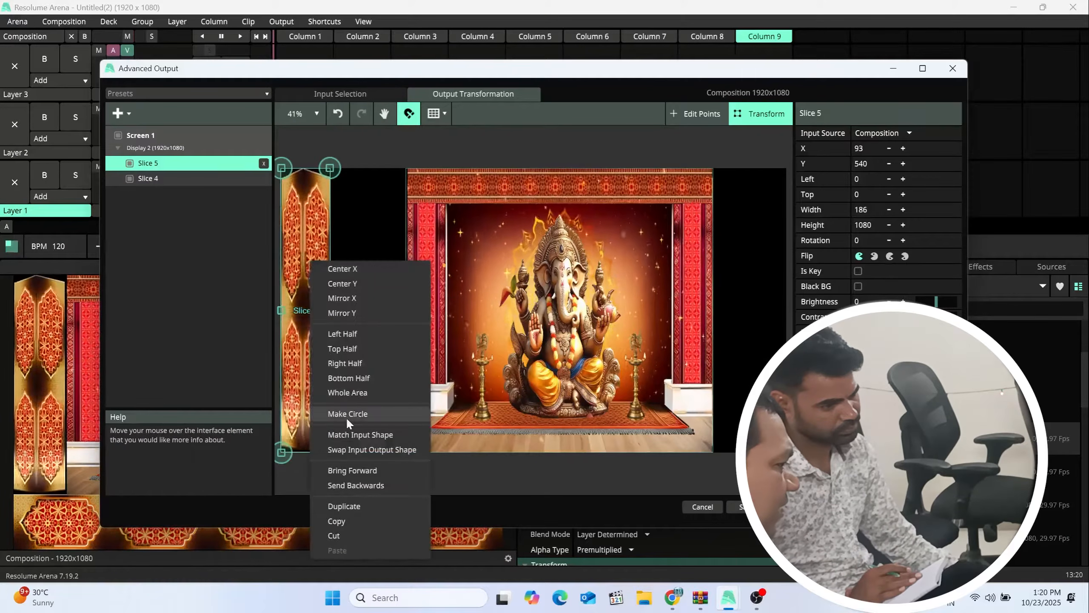
click(347, 506)
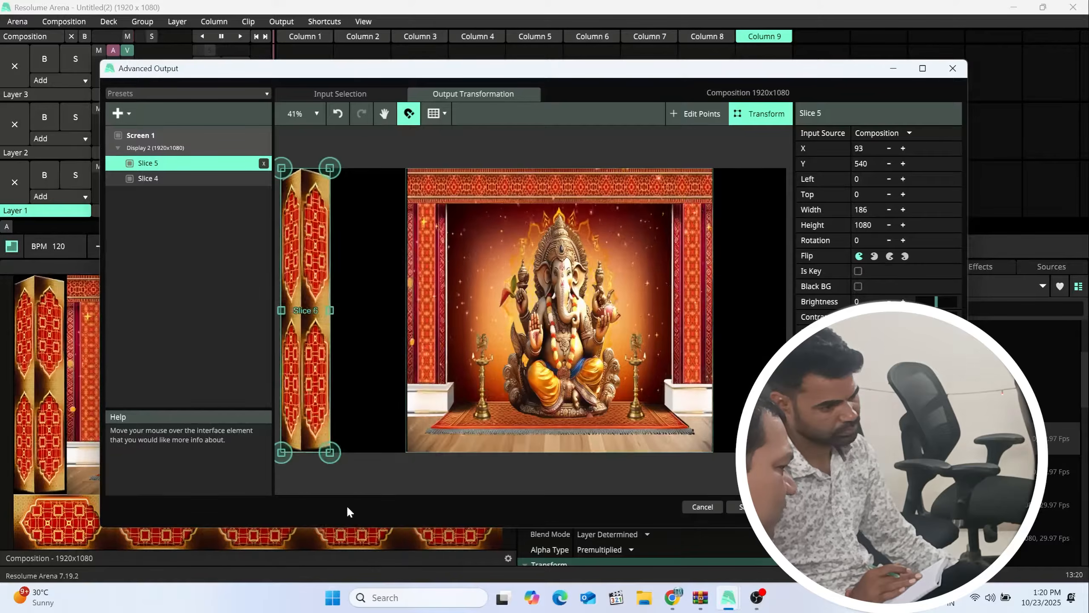
drag(316, 392, 370, 392)
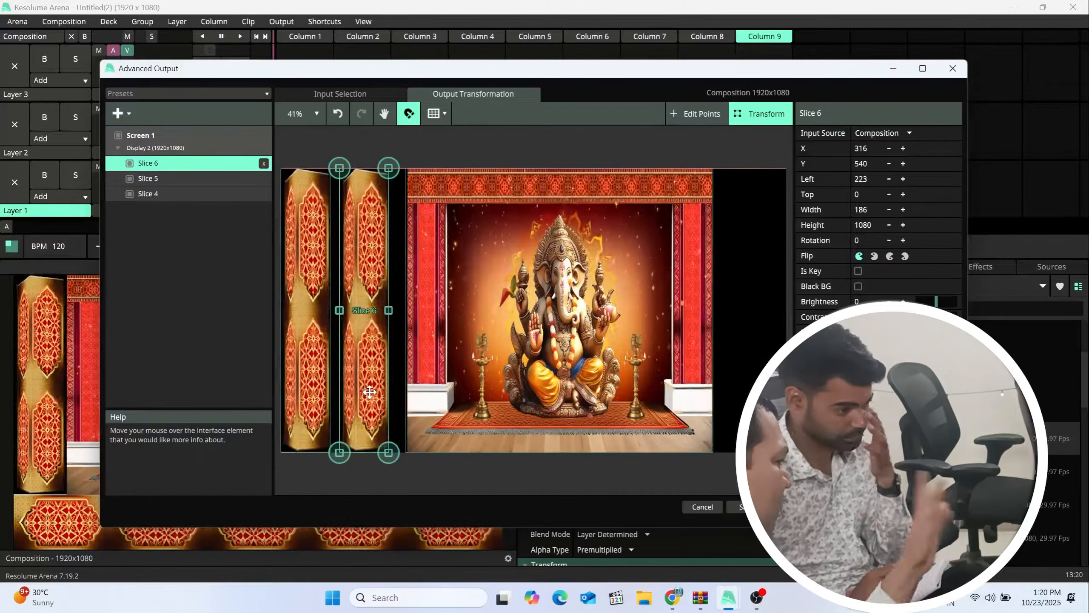
drag(370, 392, 377, 392)
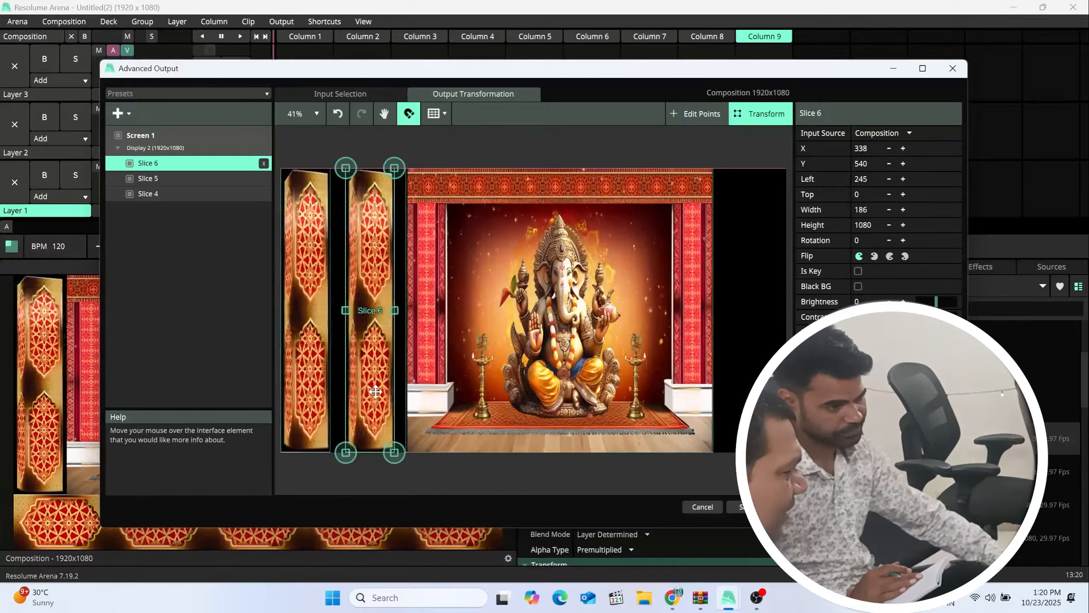
- Lower the top edges of both pillar slices' outputs, making Slice 6 about 983 high and Slice 5 about 833 high
click(321, 377)
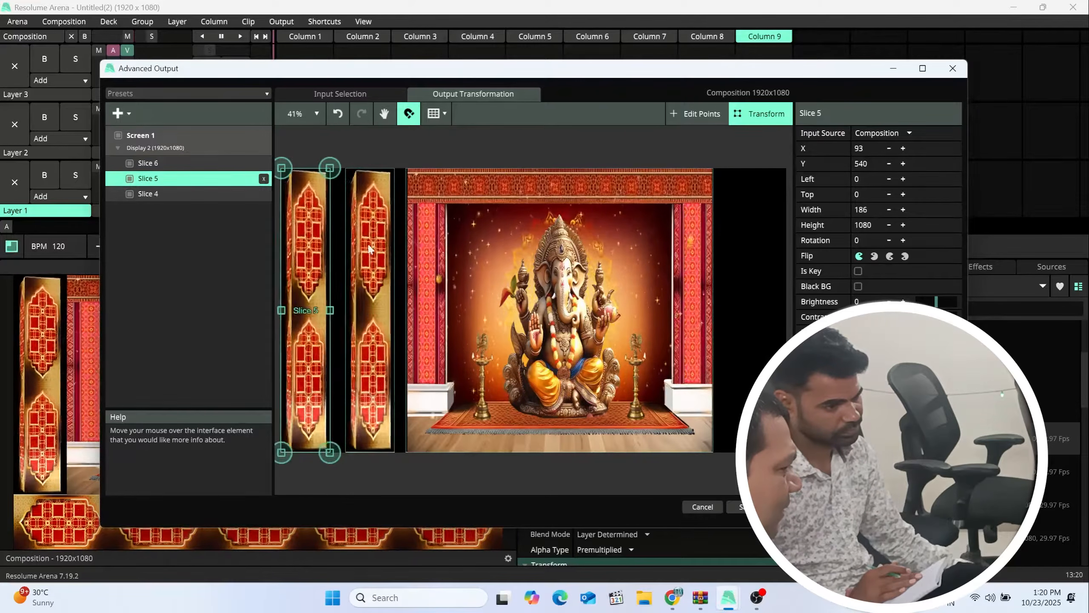
click(374, 234)
drag(377, 172, 377, 197)
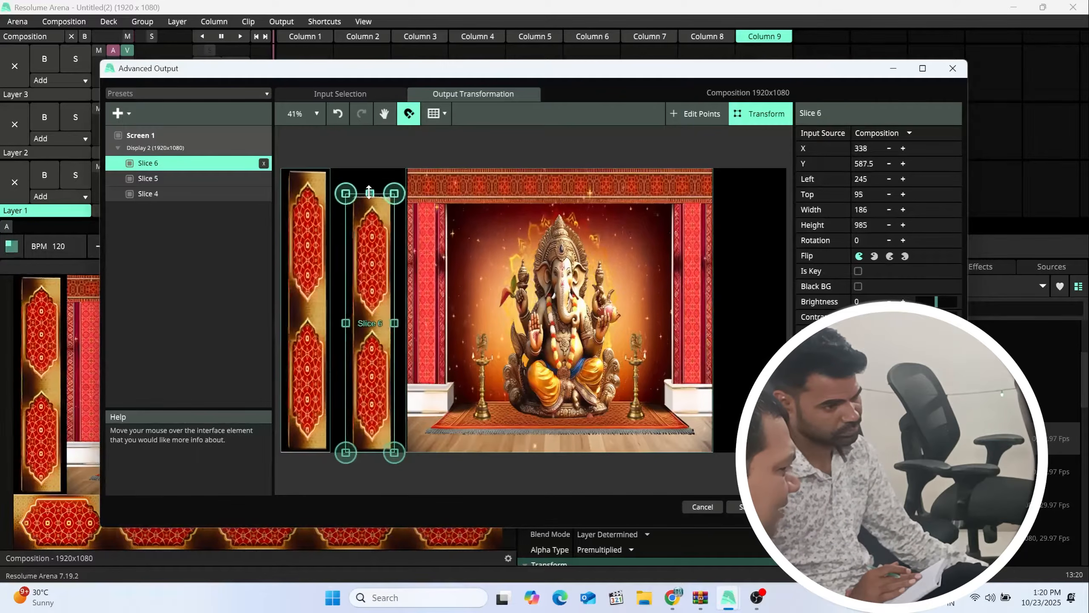
click(314, 251)
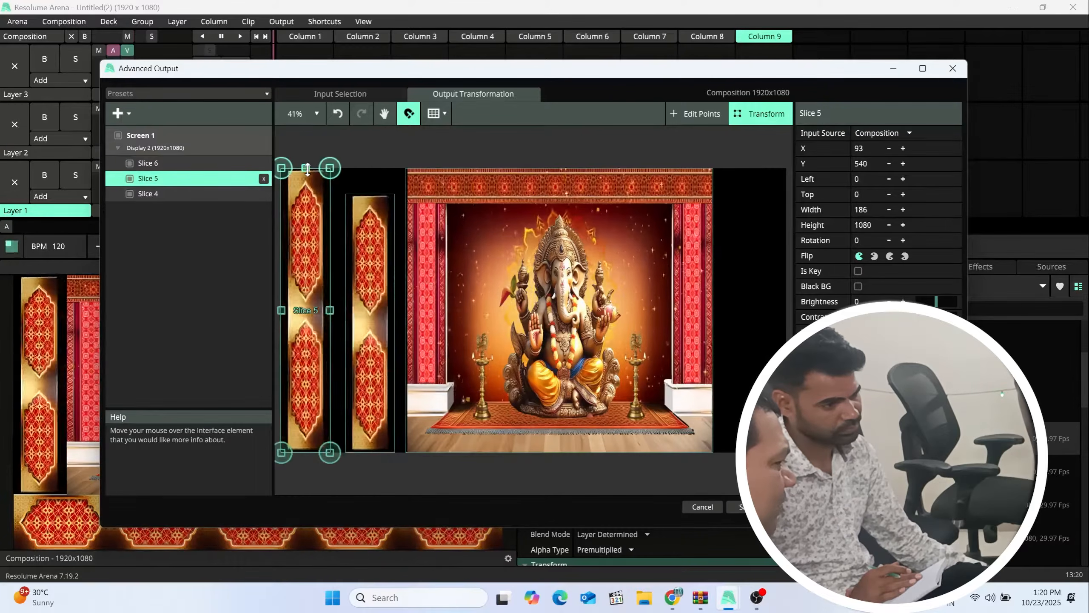
drag(305, 169, 303, 234)
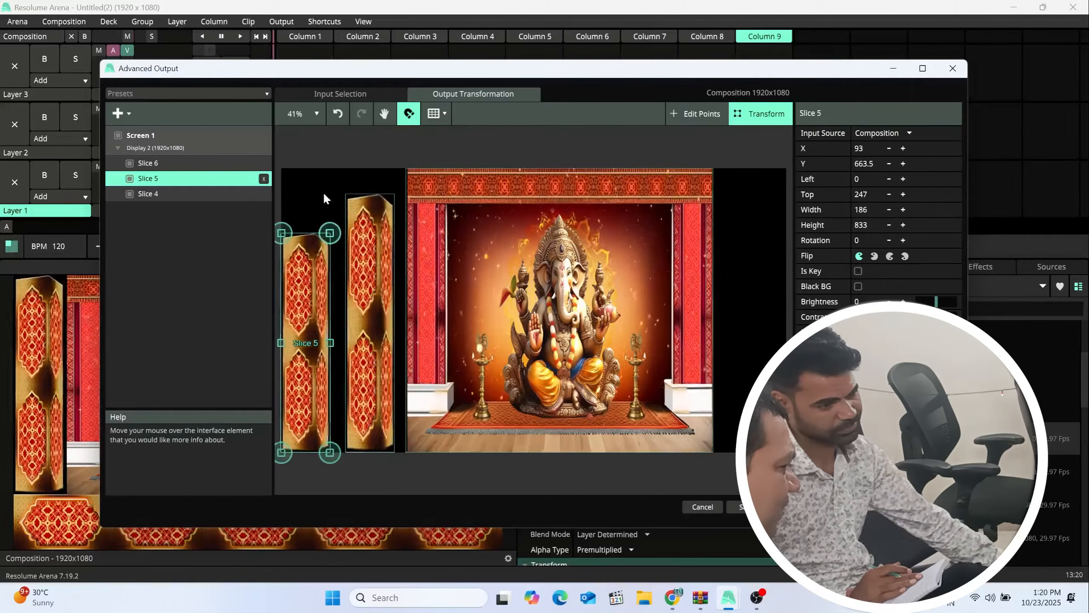
click(306, 211)
click(314, 304)
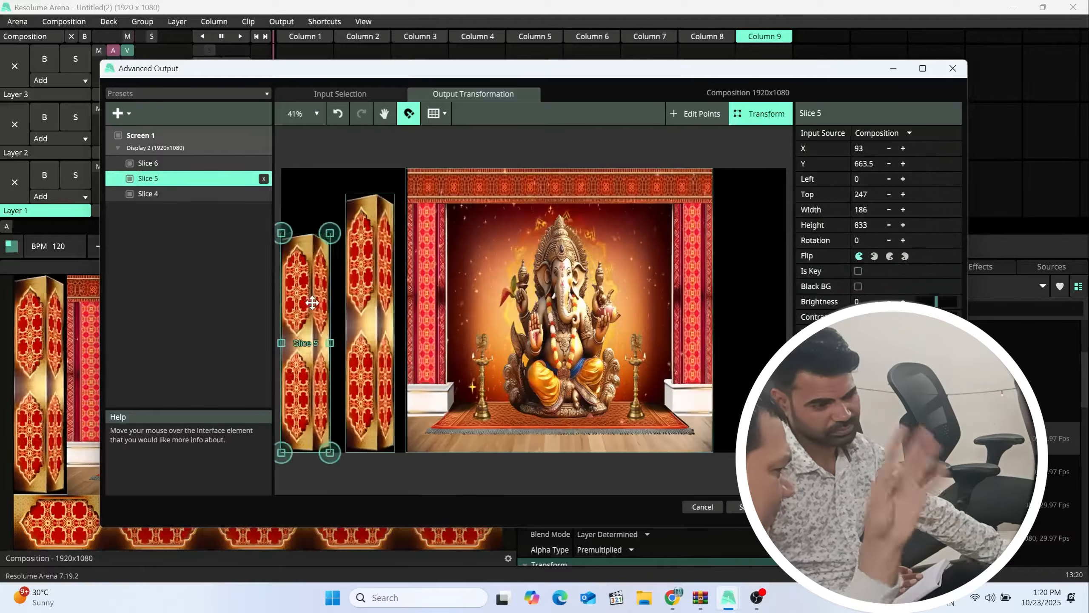
click(284, 204)
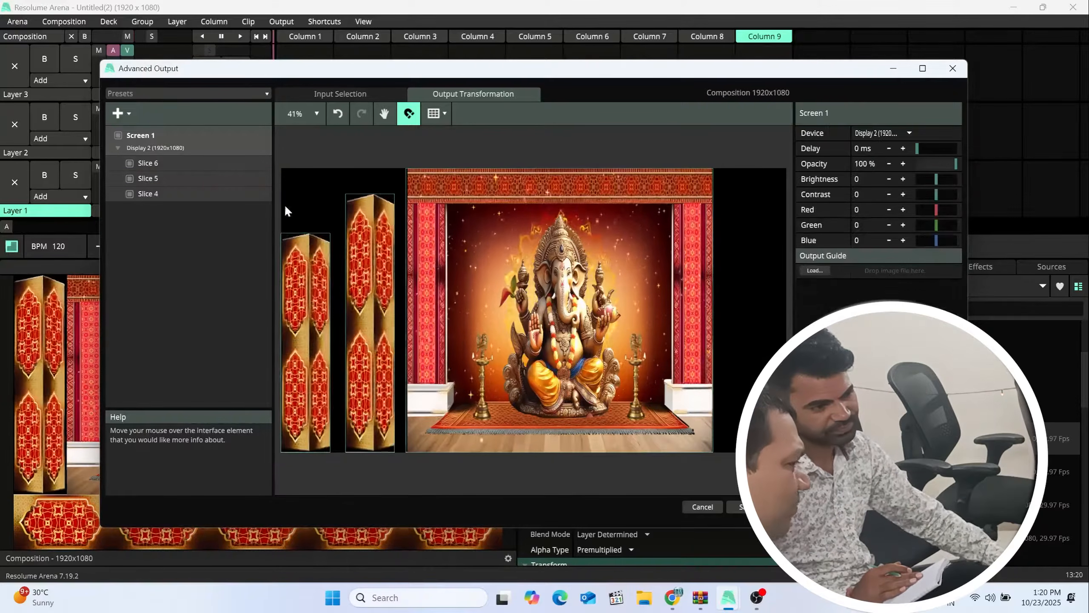
drag(297, 188, 374, 318)
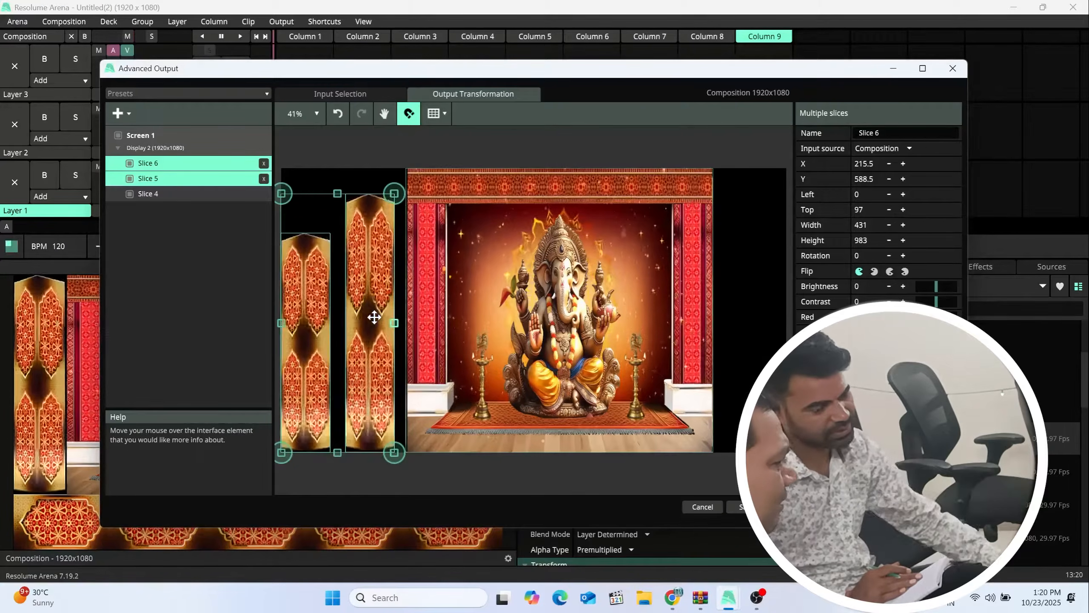
click(312, 172)
drag(312, 171, 385, 296)
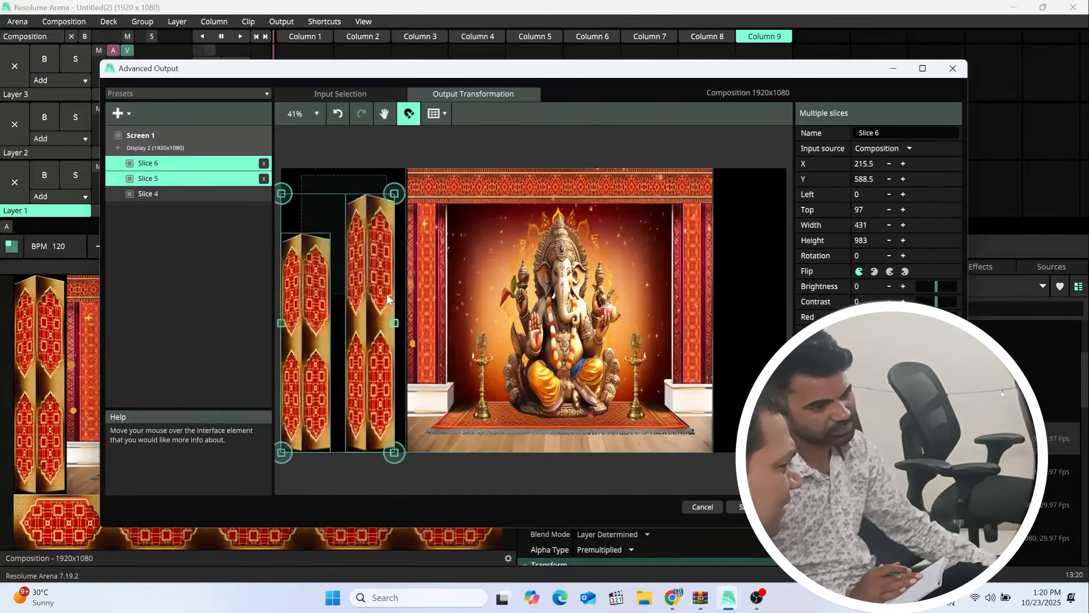
click(322, 181)
- Duplicate Slice 6 and move Slice 6 to the right of the centre picture, with its left edge at about 1641
click(372, 244)
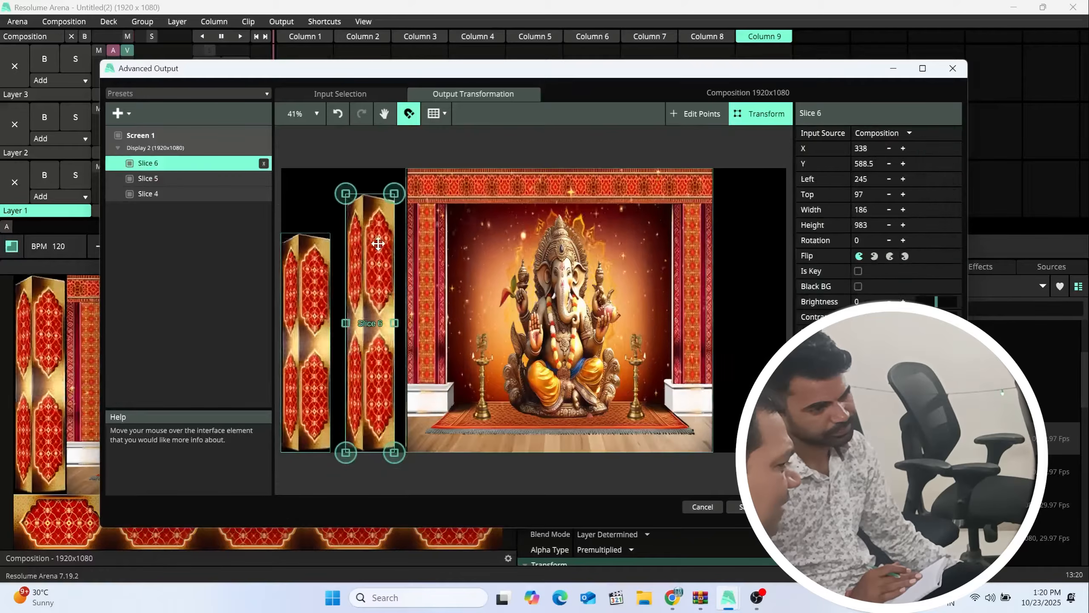
right_click(378, 242)
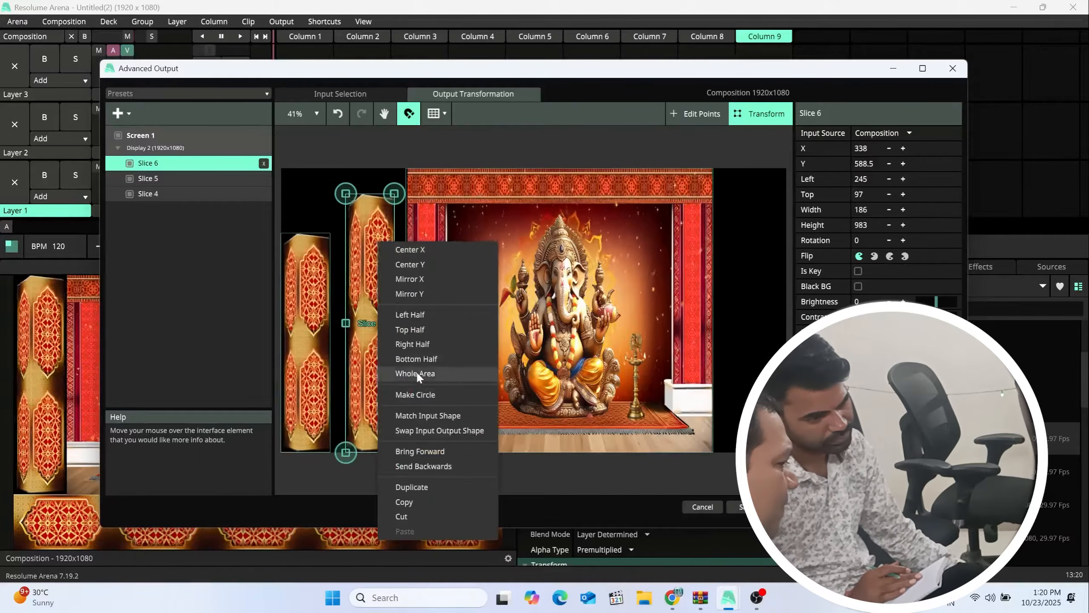
click(413, 488)
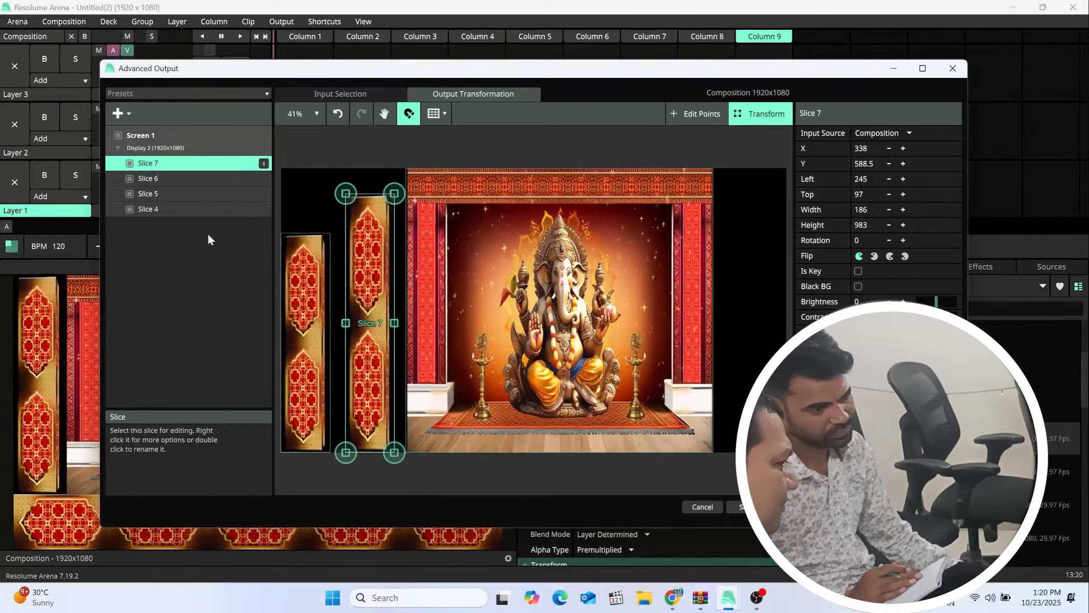
click(366, 293)
drag(366, 294, 736, 291)
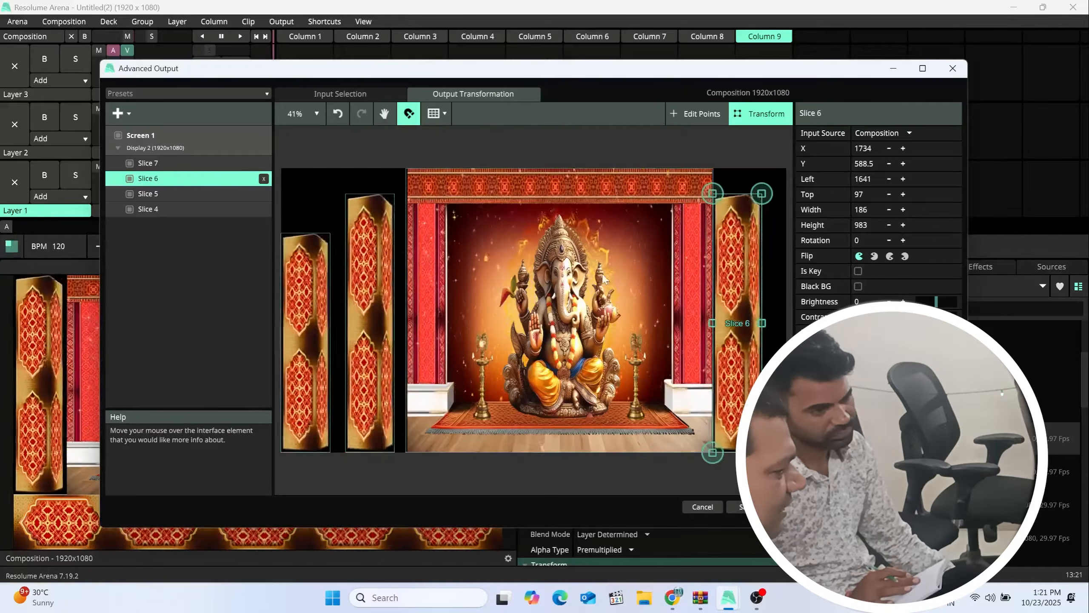
- Narrow Slice 4's output from its right side to a width of about 969 and shift Slice 6 inward to left about 1534
click(711, 309)
drag(712, 310, 661, 310)
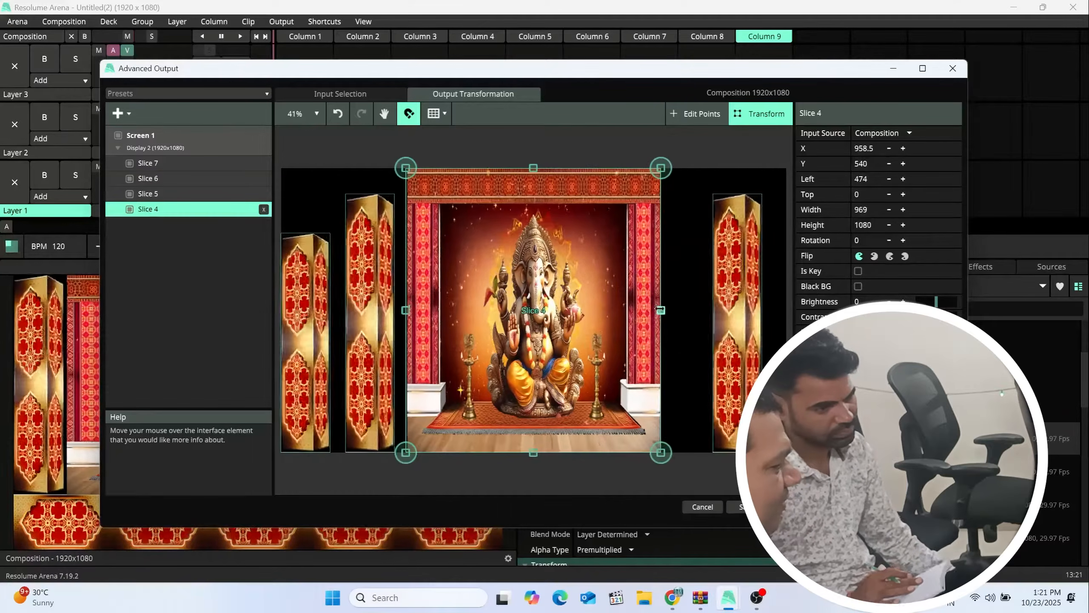
click(729, 312)
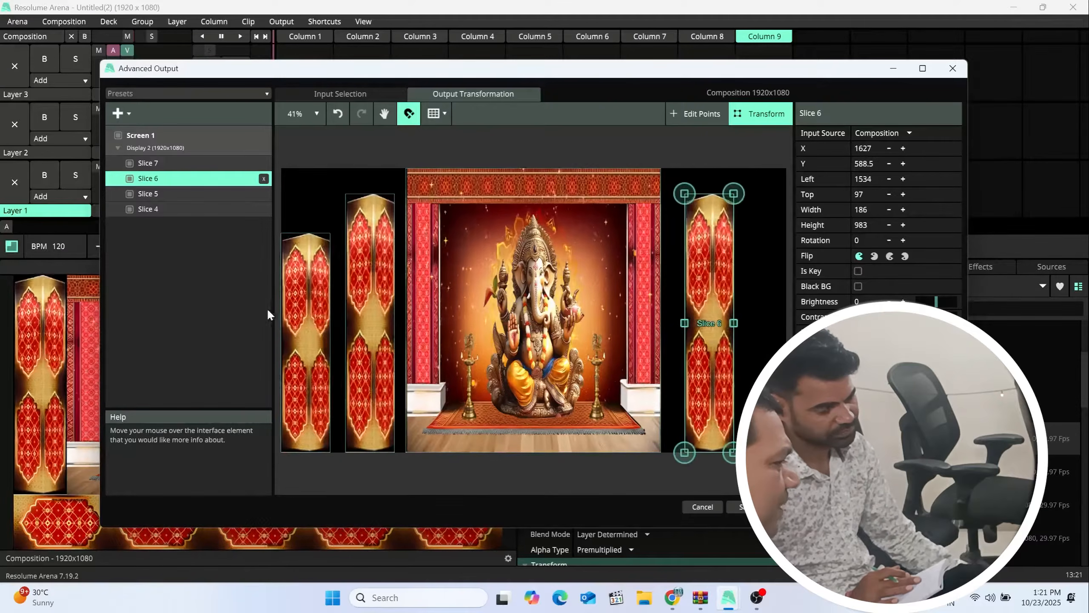
- Duplicate Slice 5, place the copy at the output's far right at left about 1720, and move Slice 6 to left about 1490
click(307, 300)
right_click(307, 300)
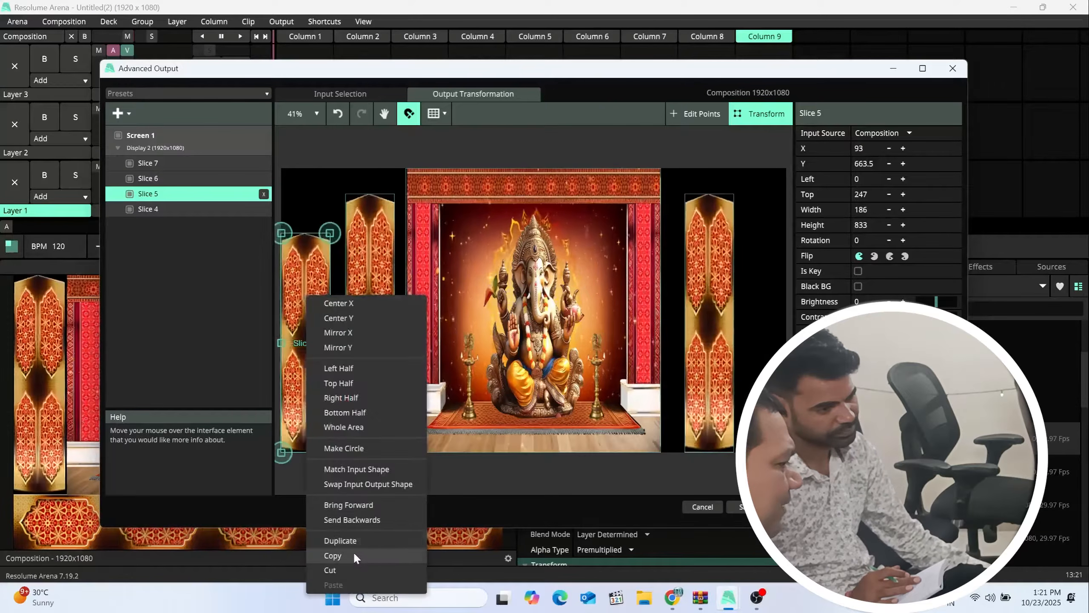
click(355, 539)
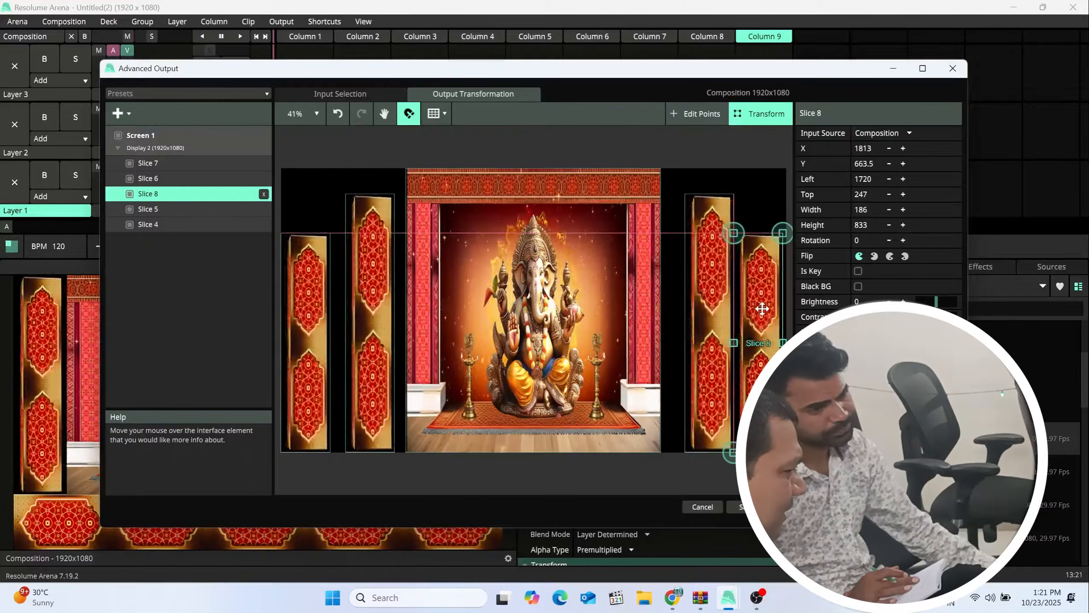
click(701, 326)
drag(701, 326, 697, 317)
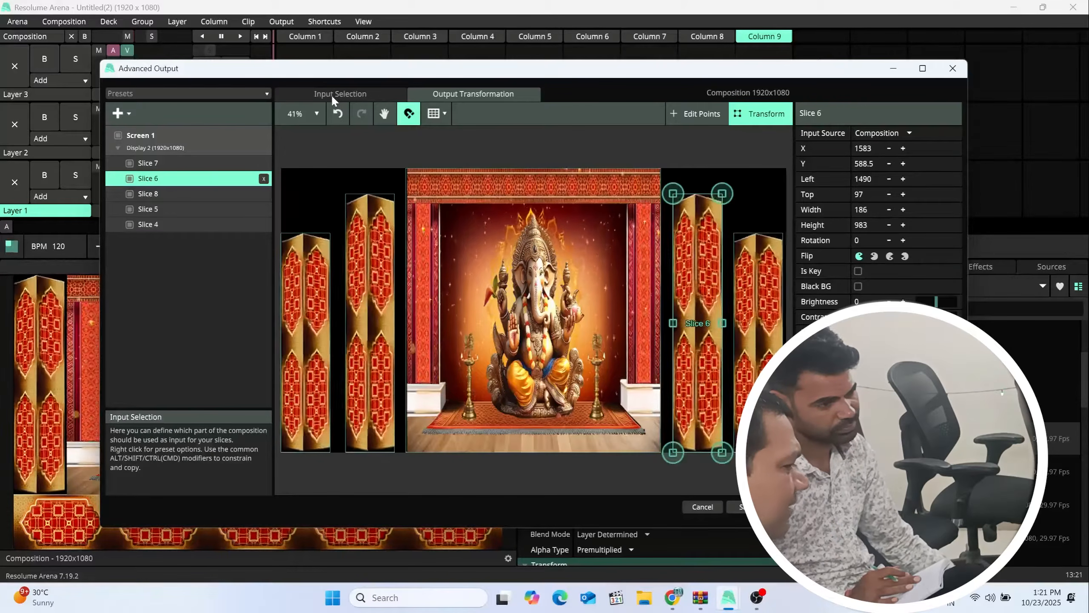
- Add a slice, crop its input to the 1920 by 216 base strip, and shrink its output to about 181 high along the bottom
click(332, 96)
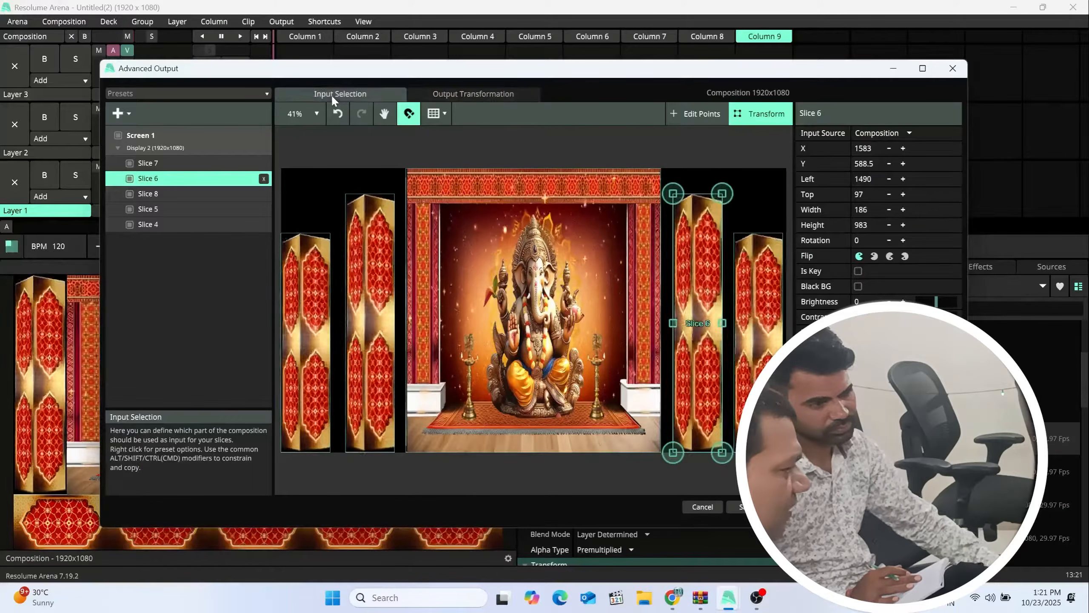
click(127, 114)
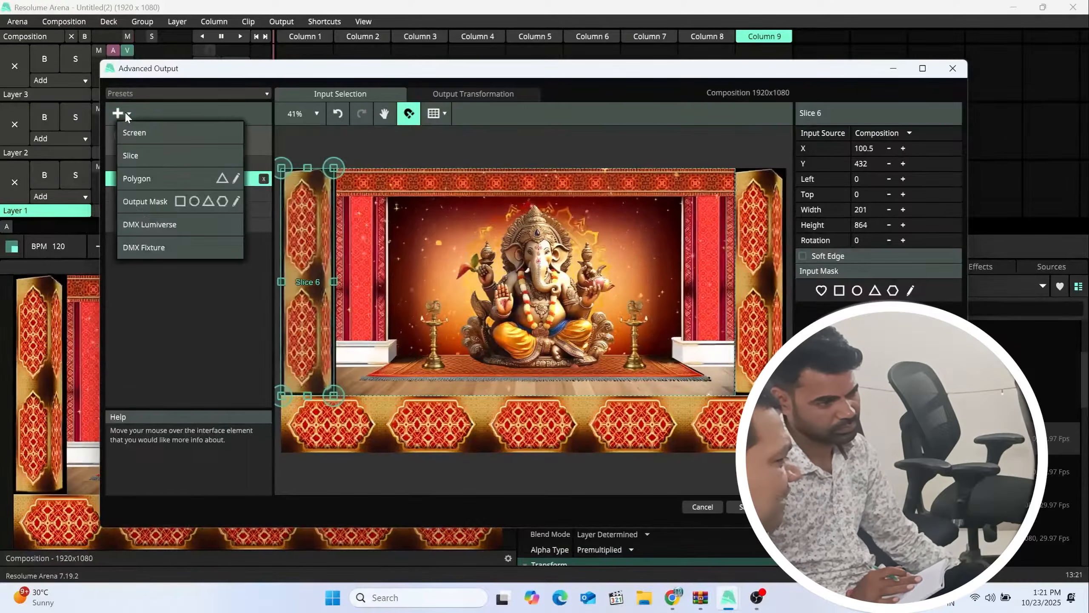
click(131, 158)
drag(527, 206, 518, 365)
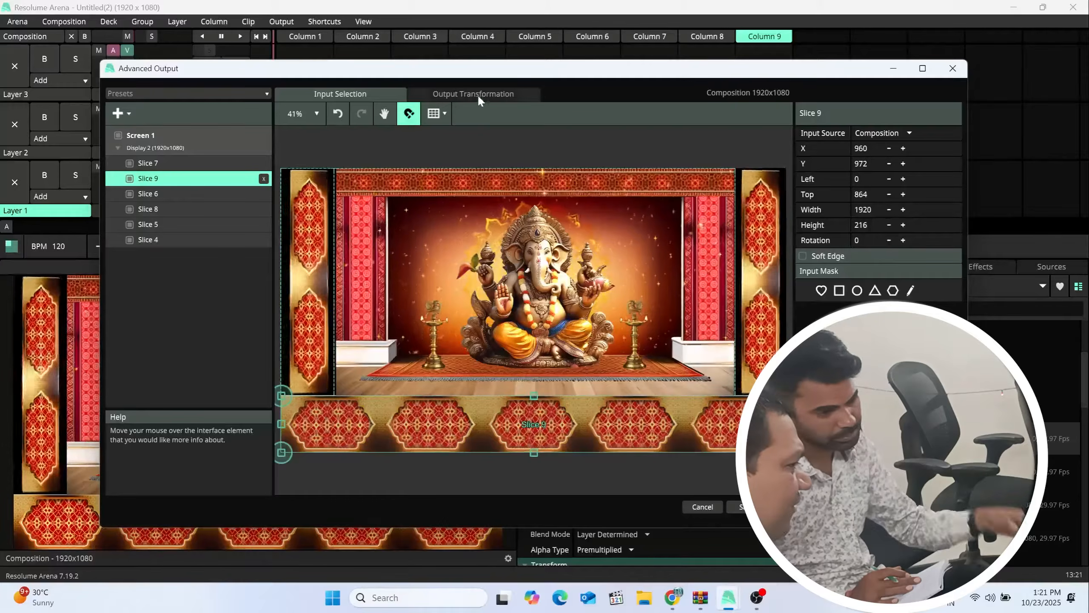
click(479, 97)
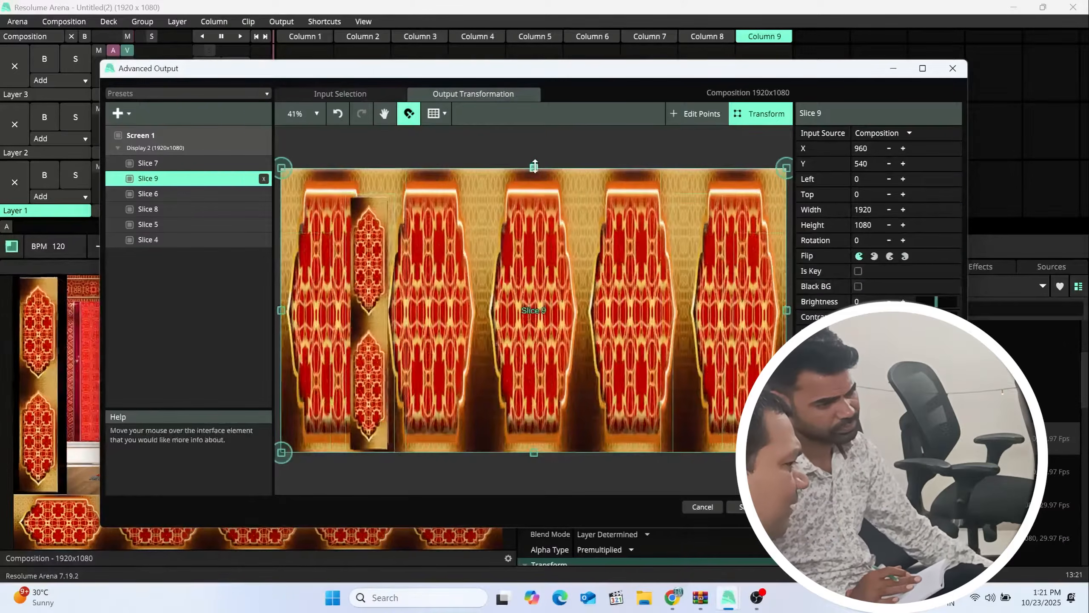
drag(535, 166, 503, 402)
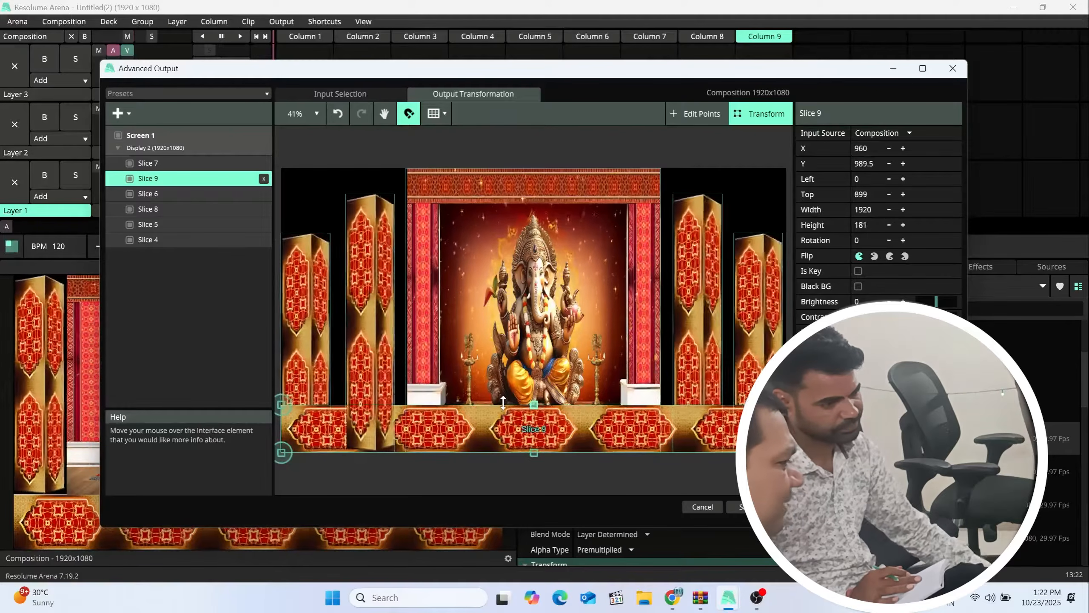
- Shorten pillar Slices 7, 5, 6 and 8 to end at the base strip's top edge, with Slice 7 at height 802 and Slices 5 and 8 at 652
click(372, 353)
drag(369, 452, 366, 409)
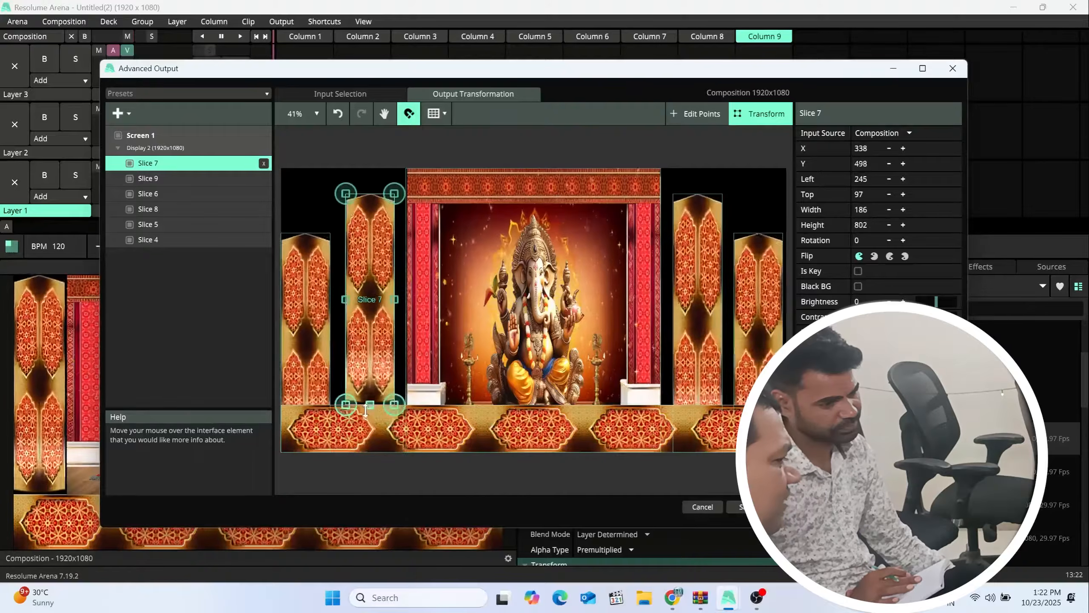
click(297, 372)
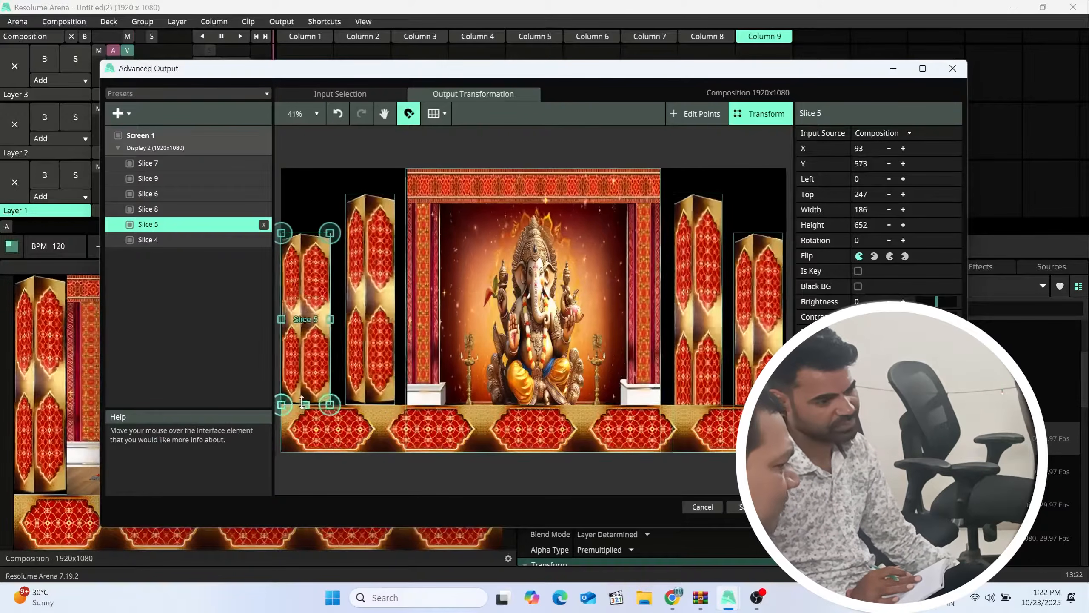
click(706, 386)
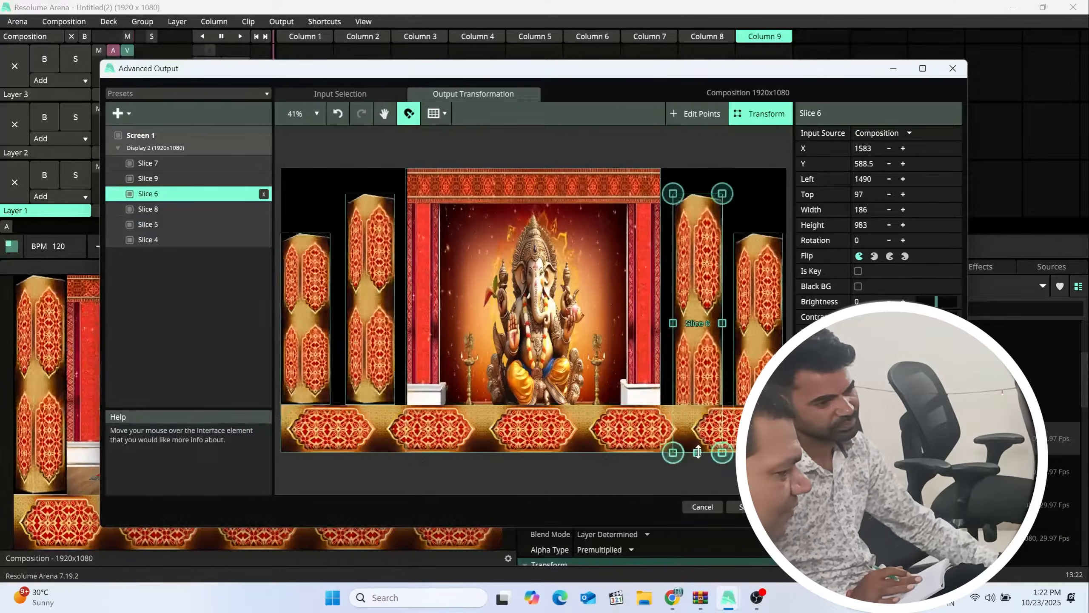
click(757, 384)
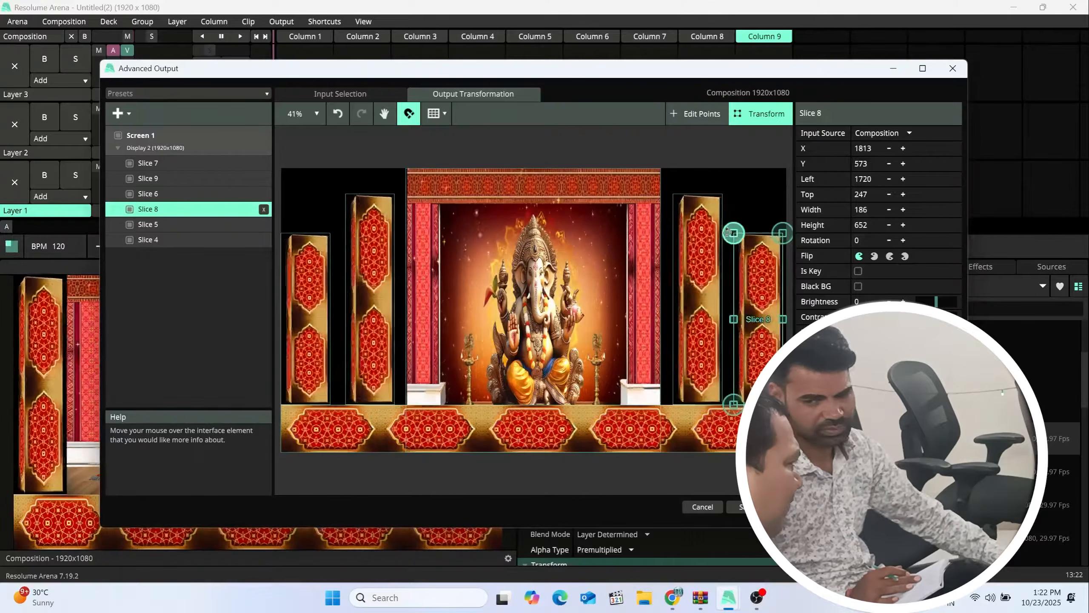
- Raise the top edges of outer pillar Slices 5 and 8 to 216, making each 683 high, and save the output setup
click(373, 231)
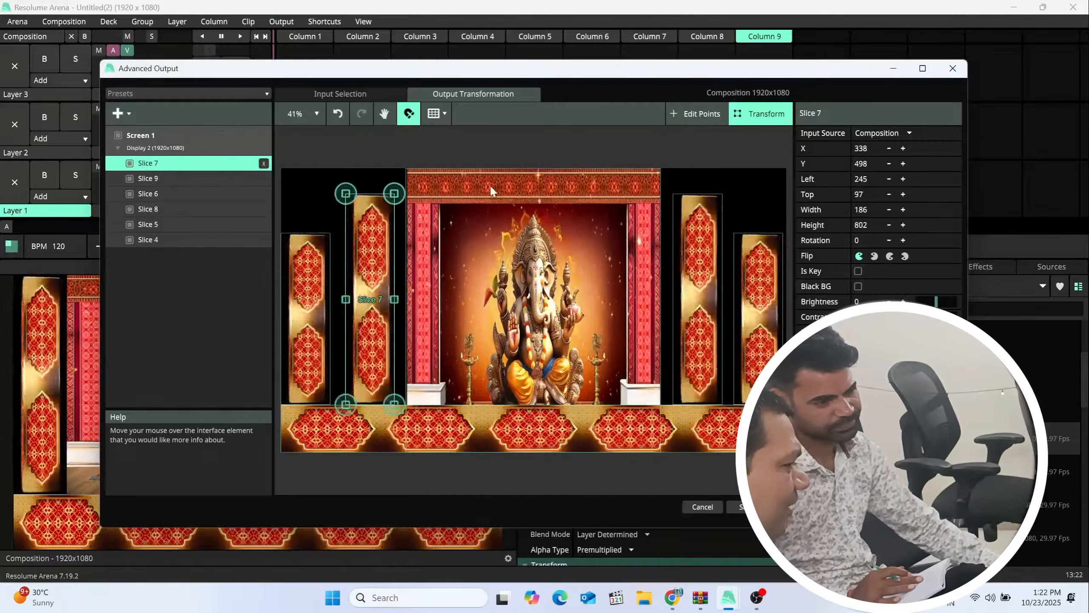
click(491, 182)
click(384, 232)
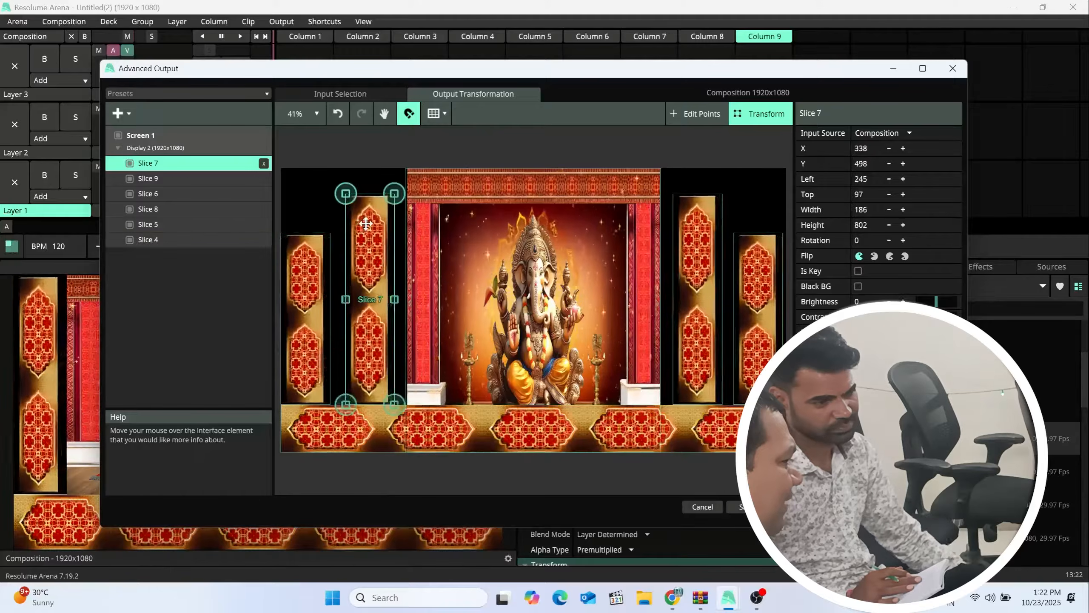
click(321, 250)
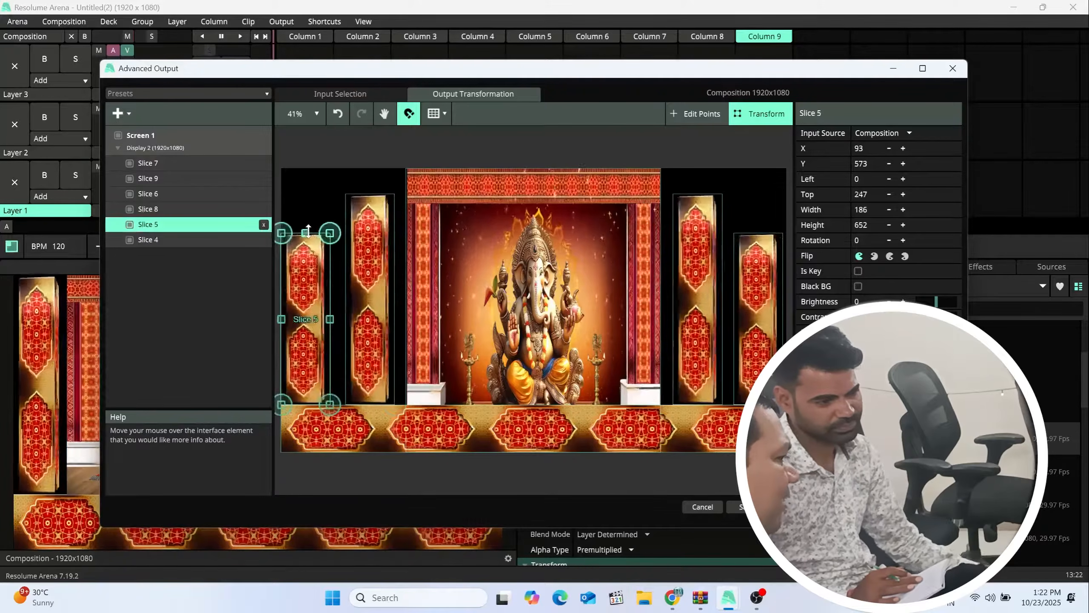
drag(306, 233, 308, 222)
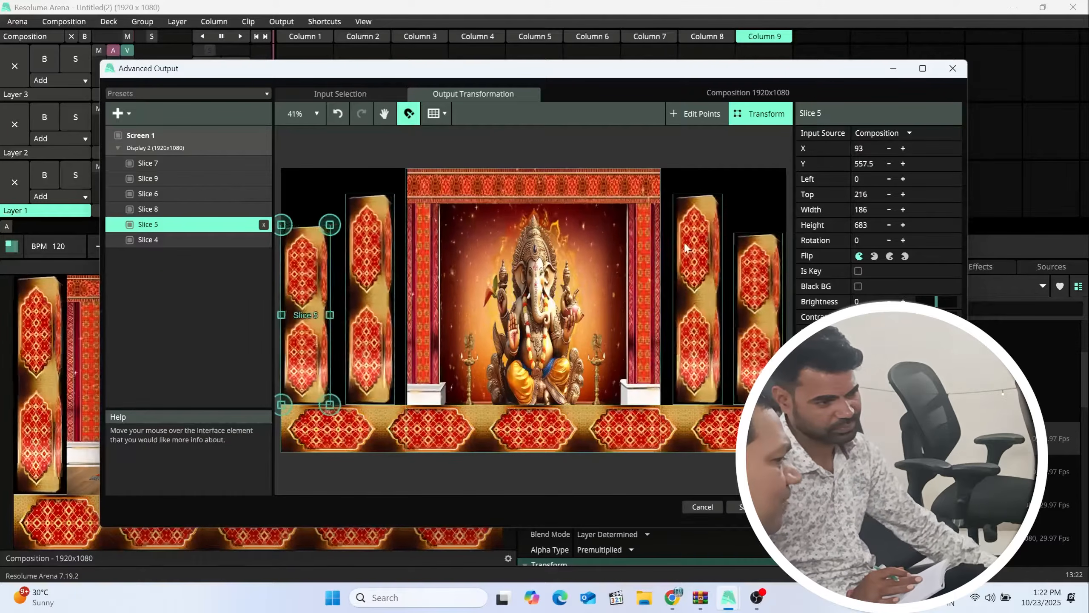
click(759, 279)
drag(758, 234, 759, 224)
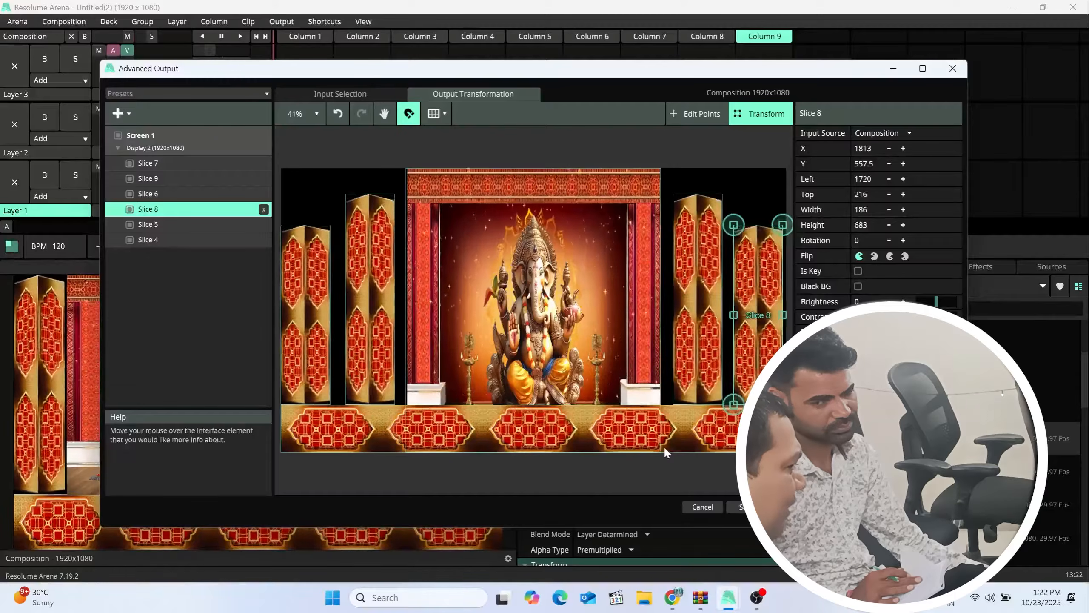
click(745, 507)
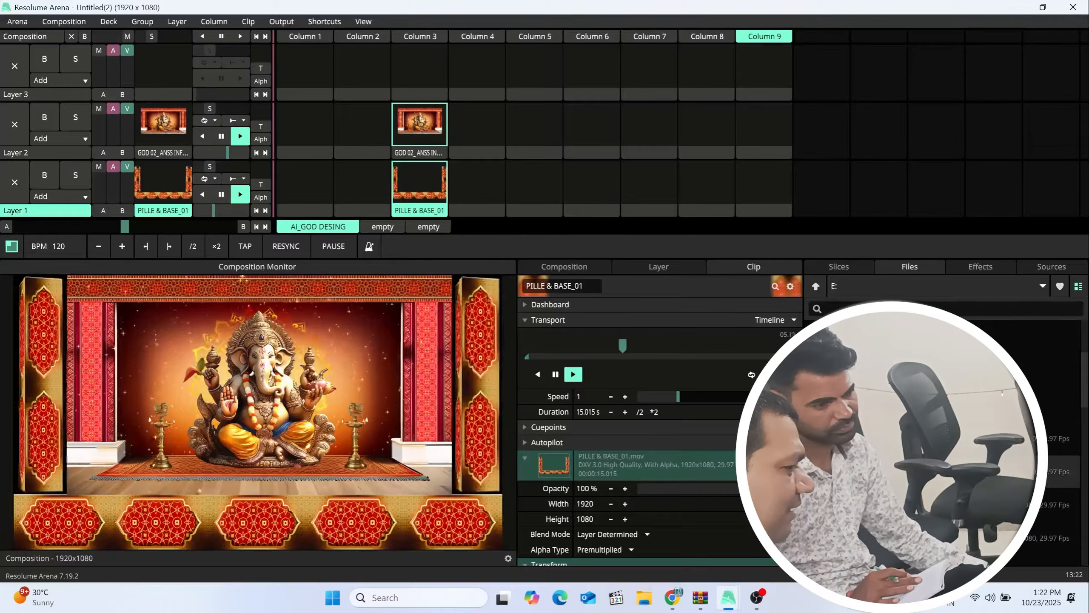
- Load PILLE & BASE_02 into Layer 1 and GOD 01_ ANSS INFOTECH into Layer 2 of Column 4, and play both clips
drag(873, 474, 481, 185)
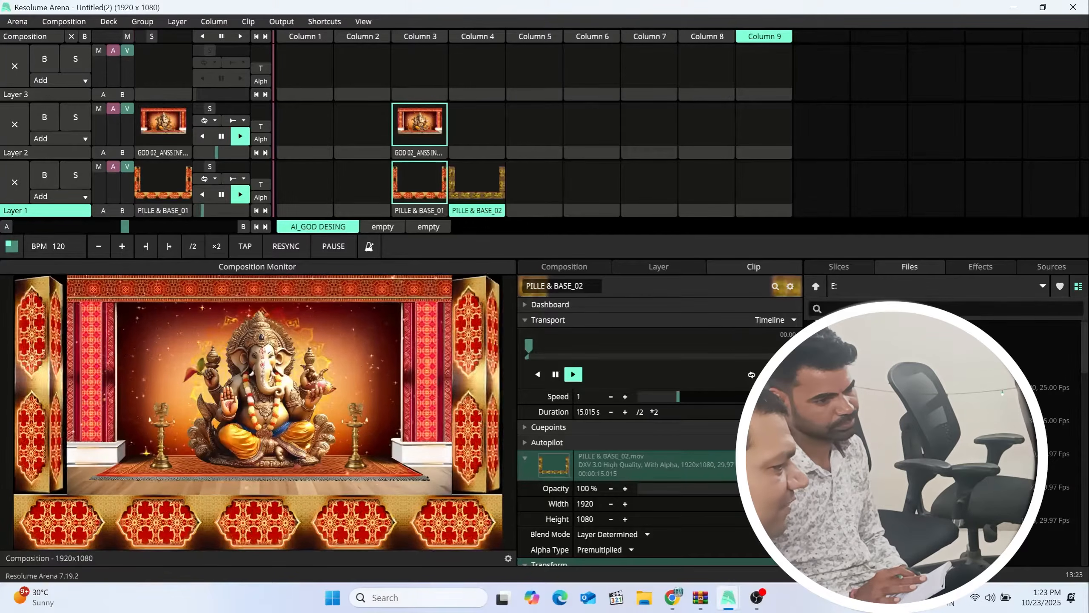
drag(1029, 388, 491, 131)
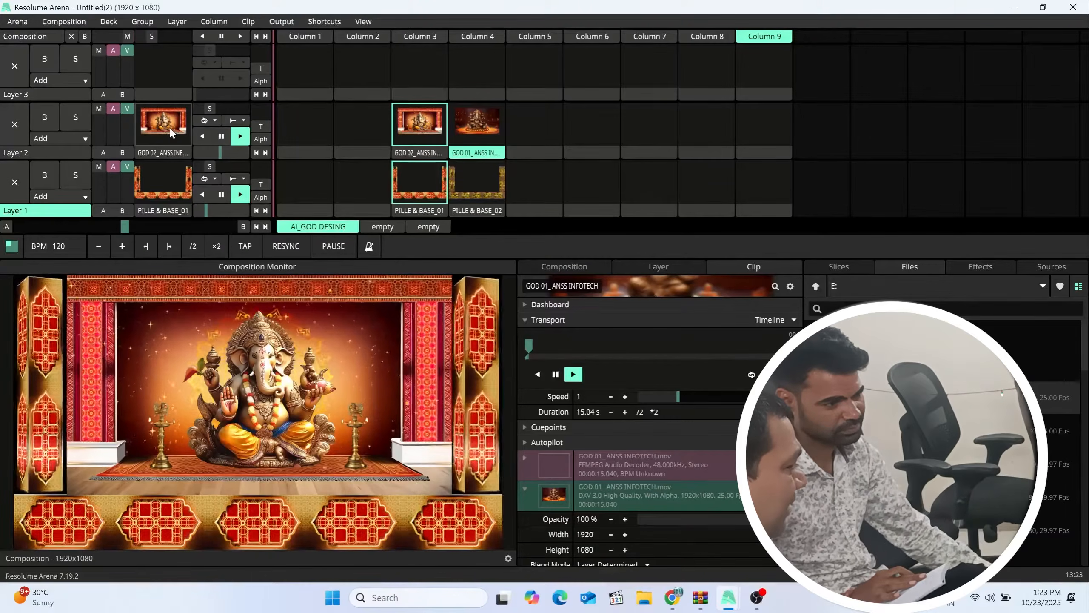
click(478, 124)
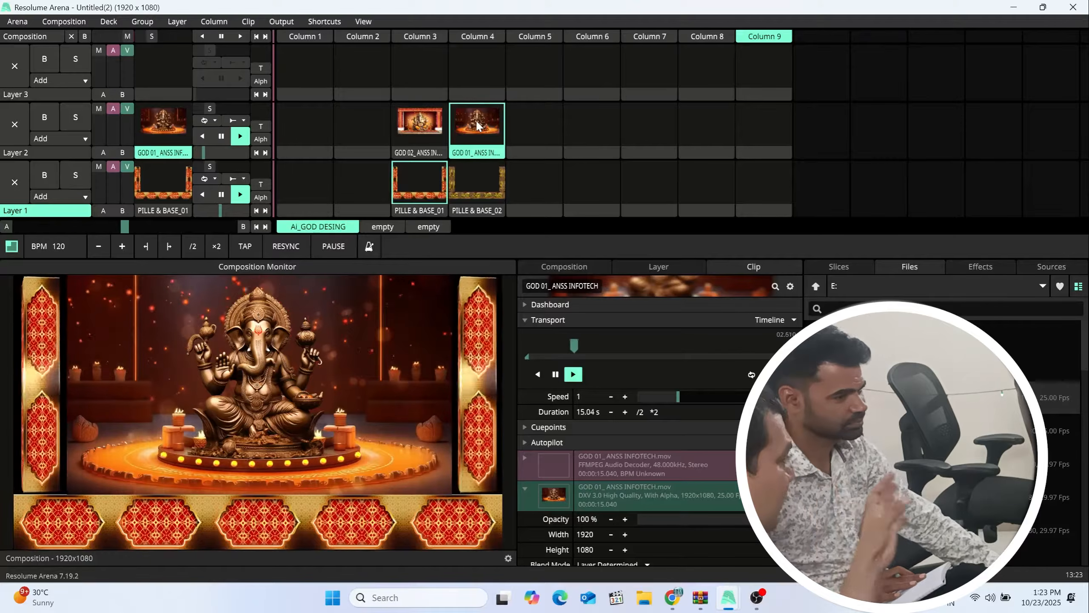
click(483, 186)
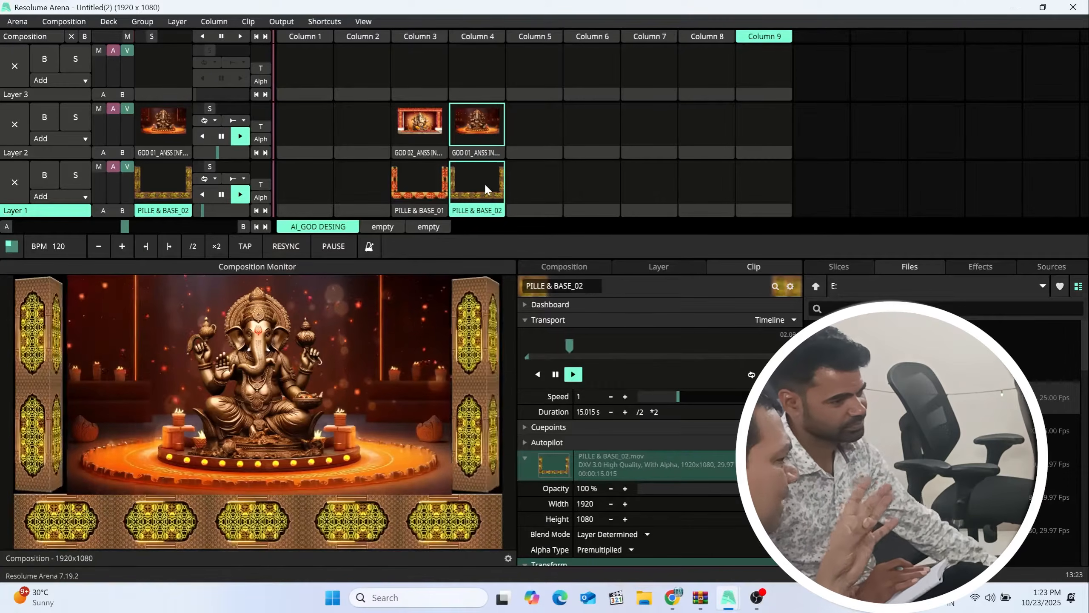
- Trigger Column 3 and Column 4 alternately to compare the two complete looks in the composition monitor
click(422, 37)
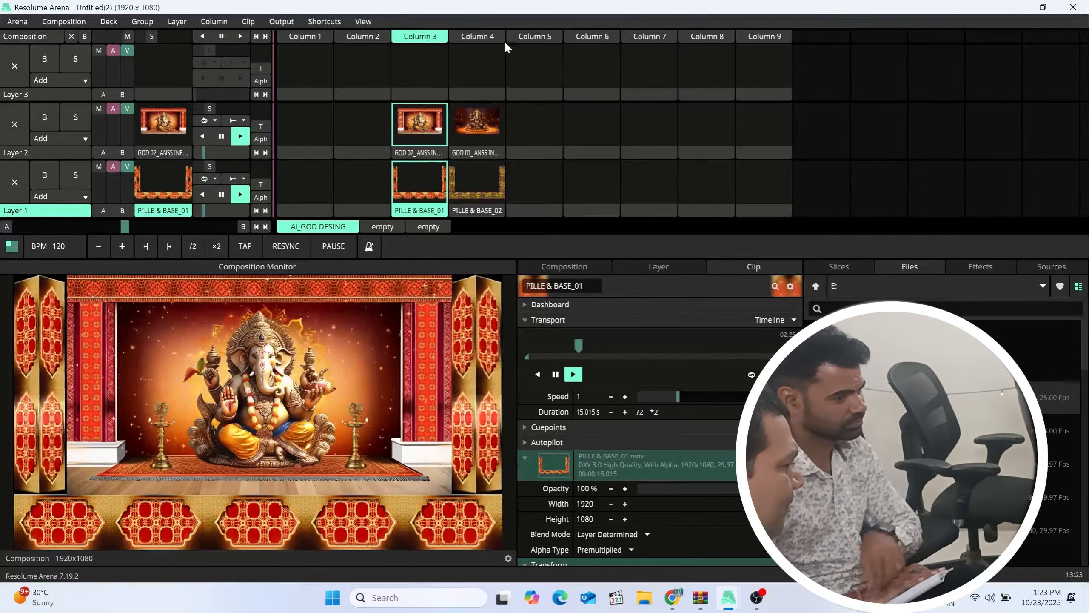
click(490, 36)
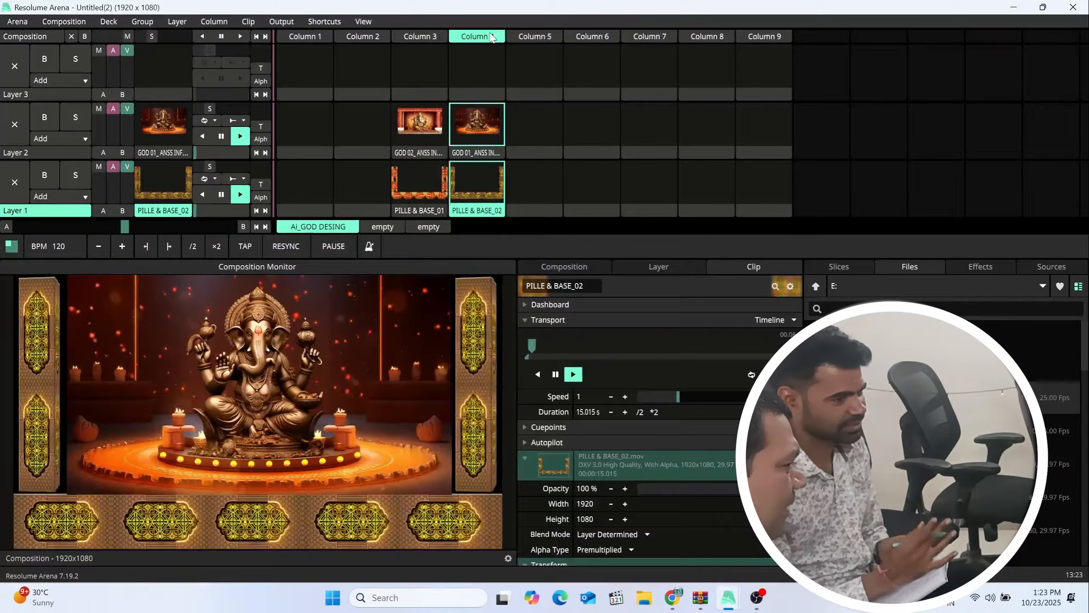
click(432, 36)
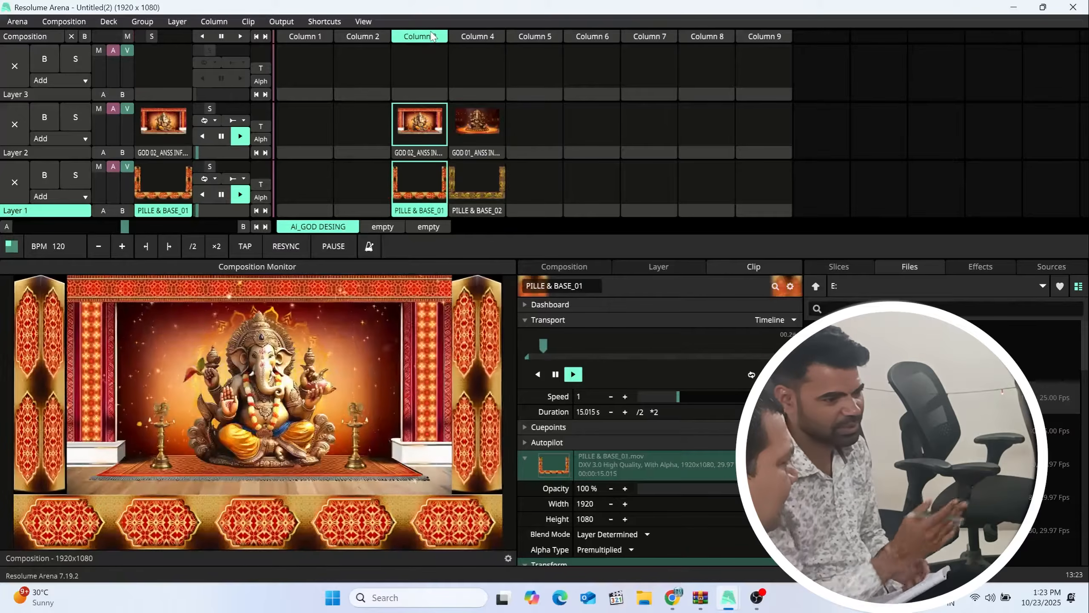
click(475, 37)
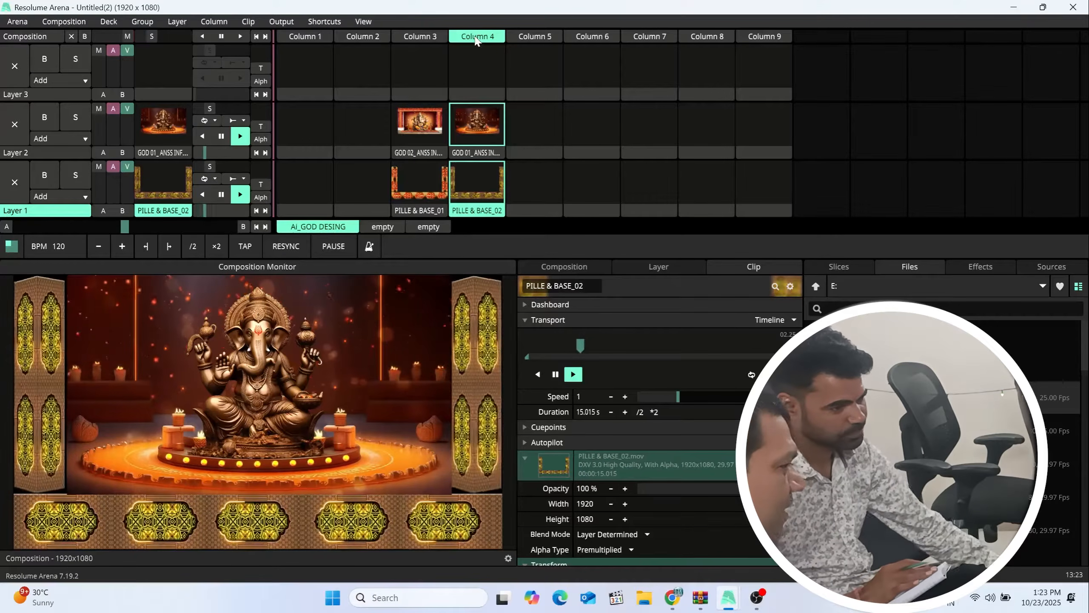
click(434, 36)
click(470, 36)
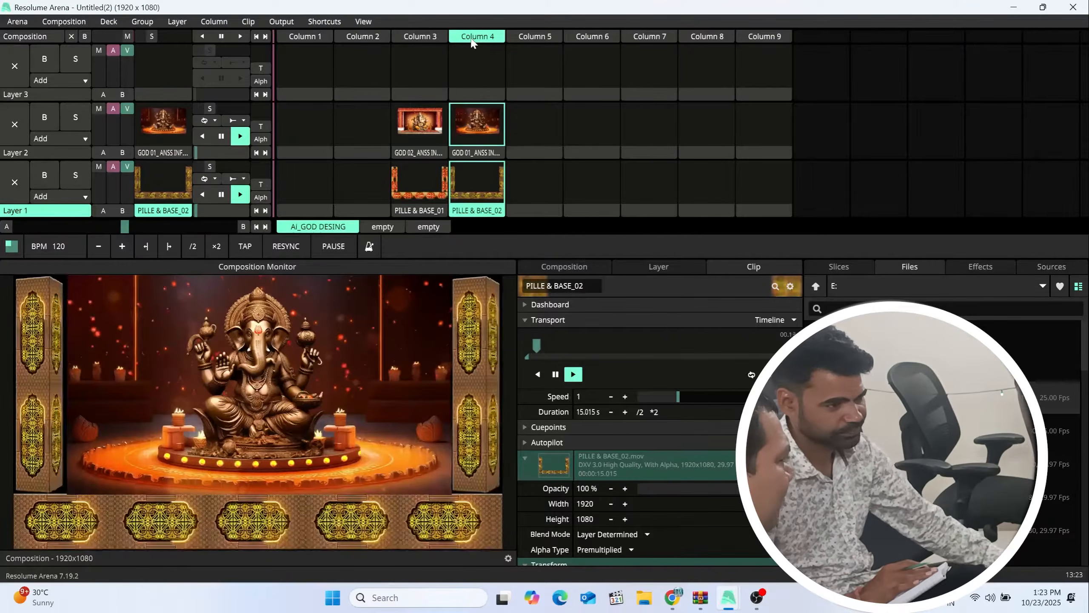
click(416, 36)
click(483, 34)
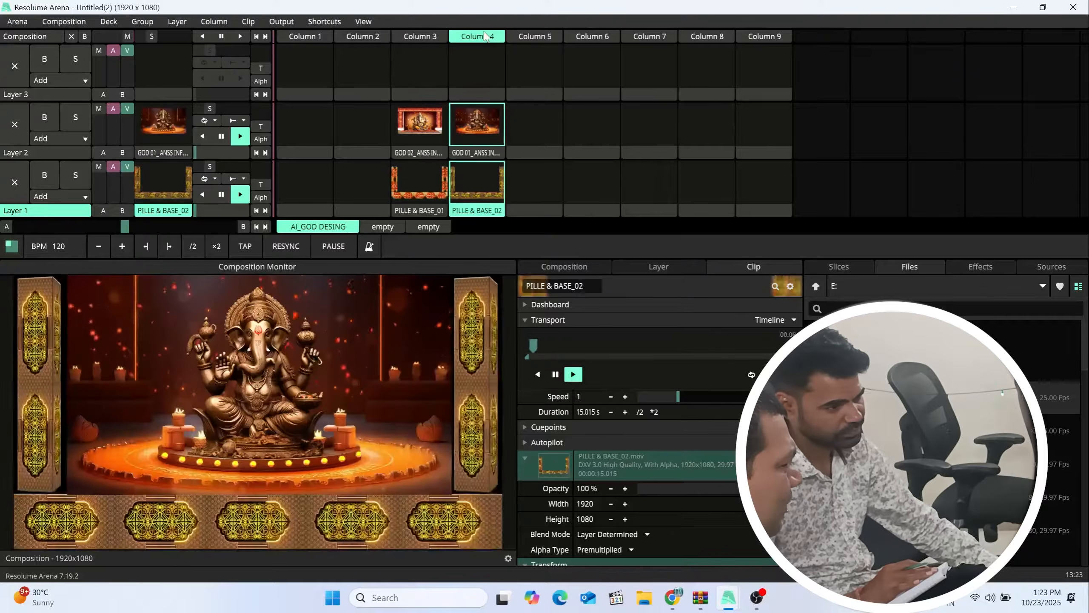
- Trigger clips individually to mix the columns, ending with GOD 02 on Layer 2 over PILLE & BASE_02 on Layer 1
click(427, 128)
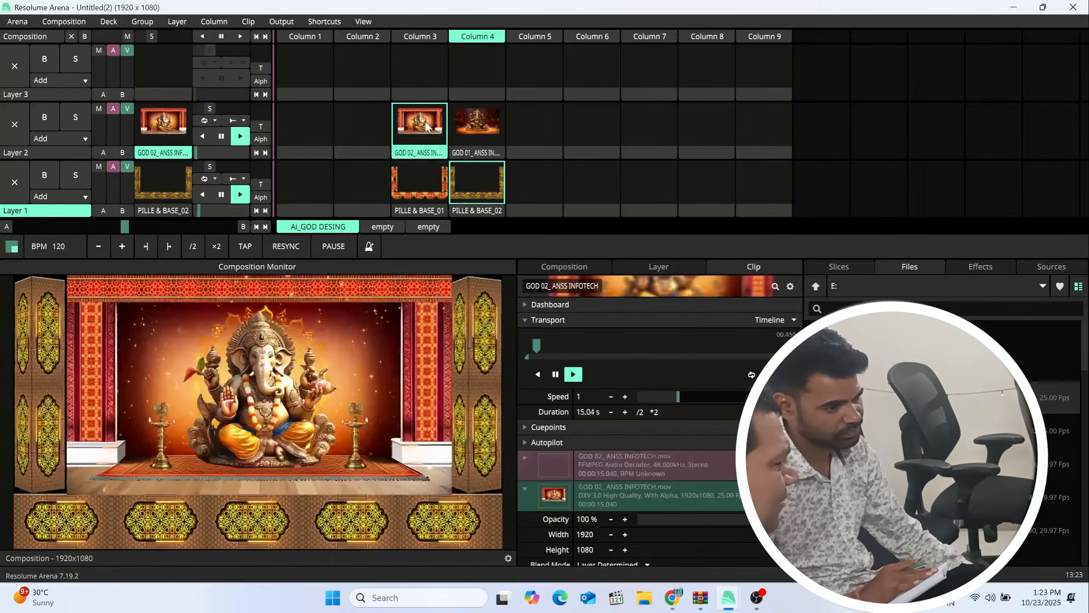
click(464, 136)
click(426, 177)
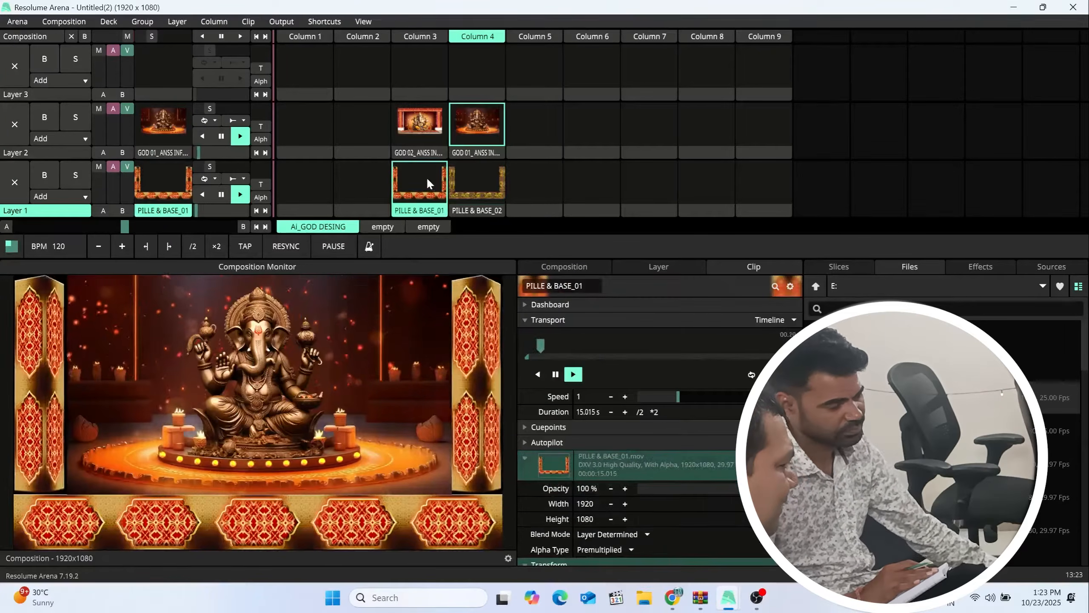
click(419, 138)
click(483, 177)
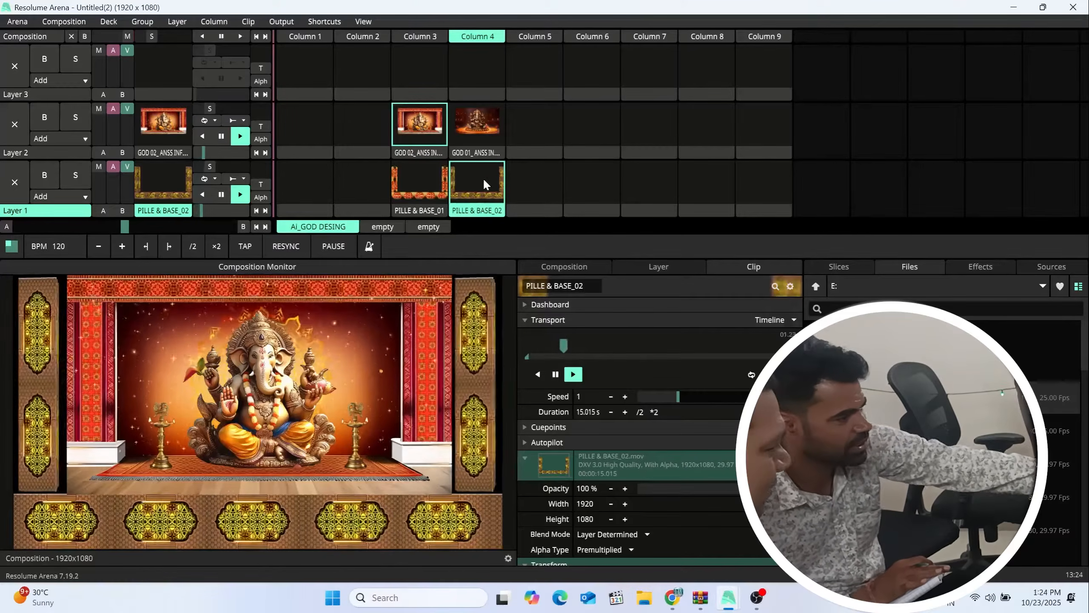
- Reopen the advanced output settings
click(281, 21)
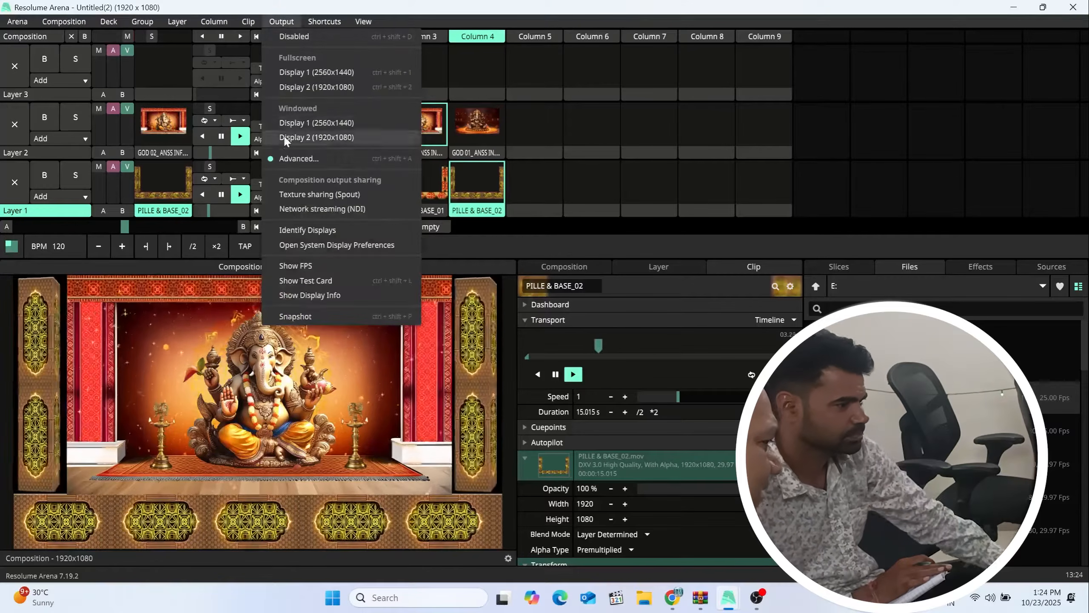
click(282, 158)
click(532, 412)
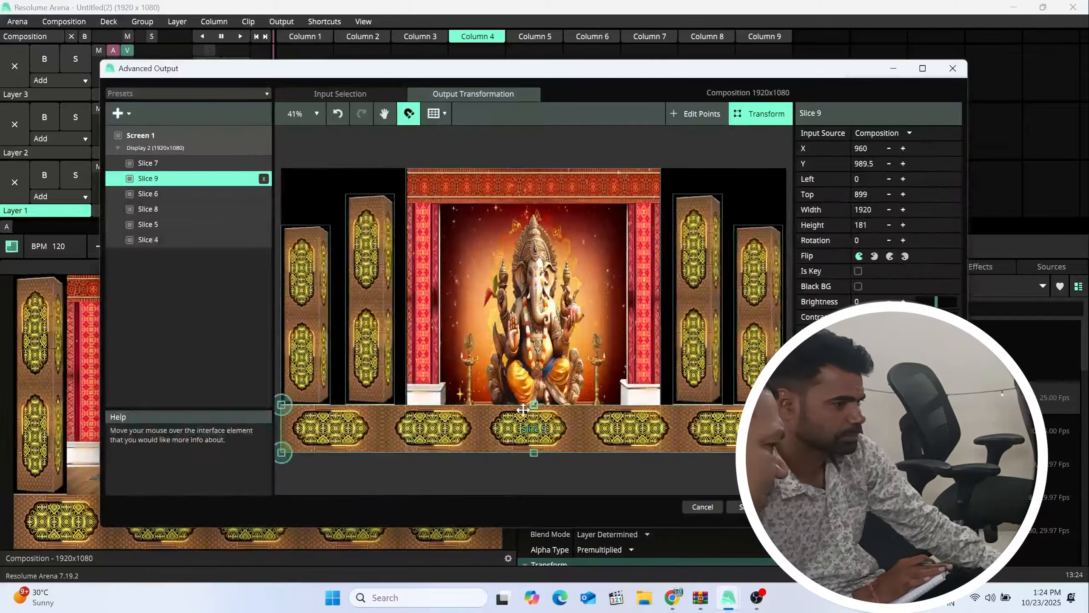
drag(532, 405, 519, 424)
key(ctrl+z)
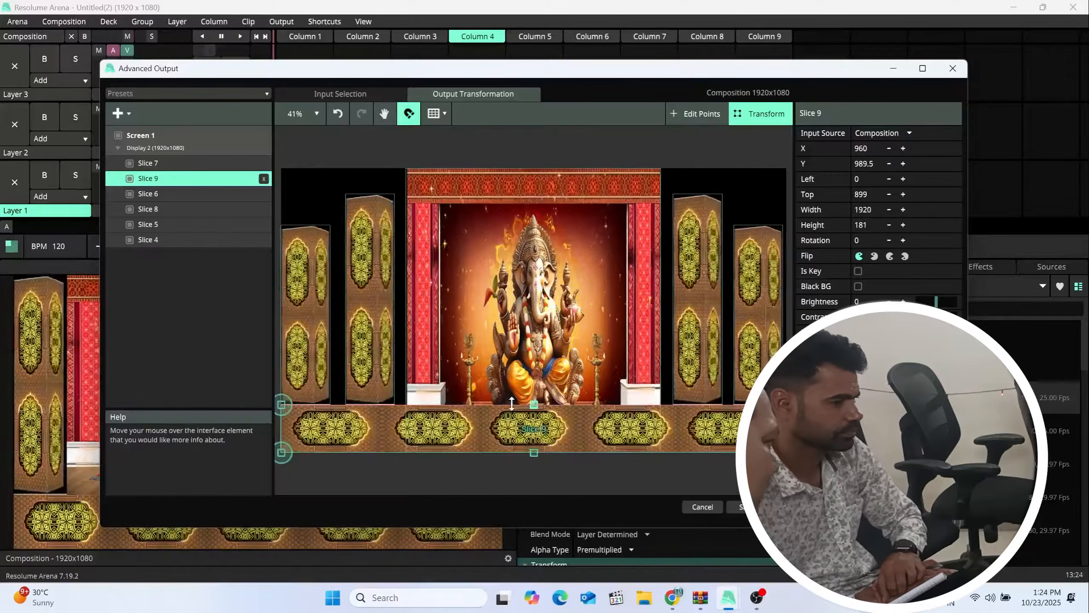
- Shorten the centre picture's Slice 4 output from the bottom to a height of 899, ending at the base strip, and save
click(531, 443)
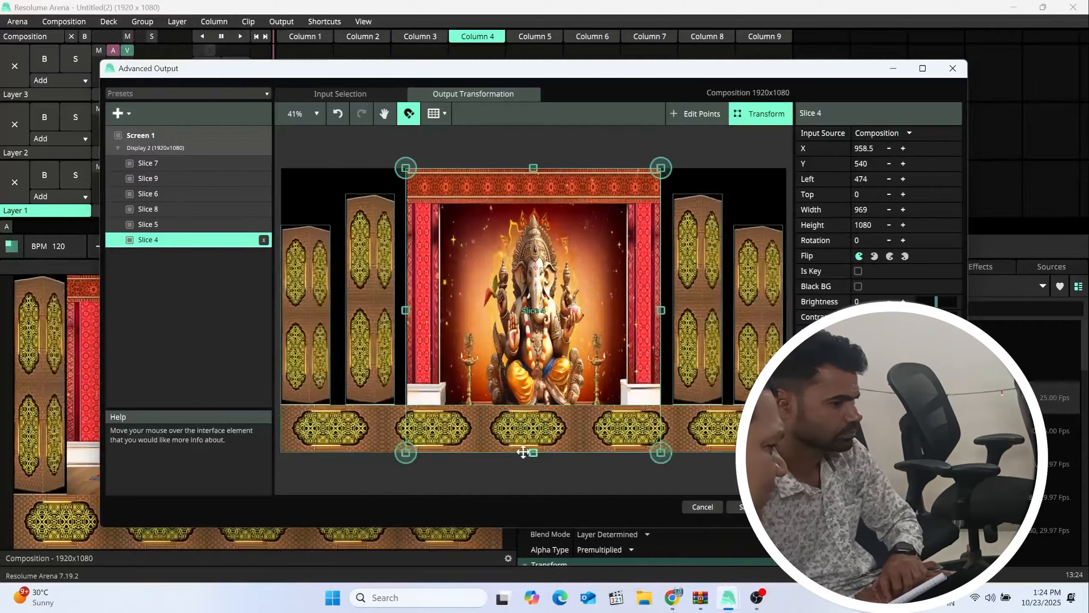
drag(531, 442, 527, 410)
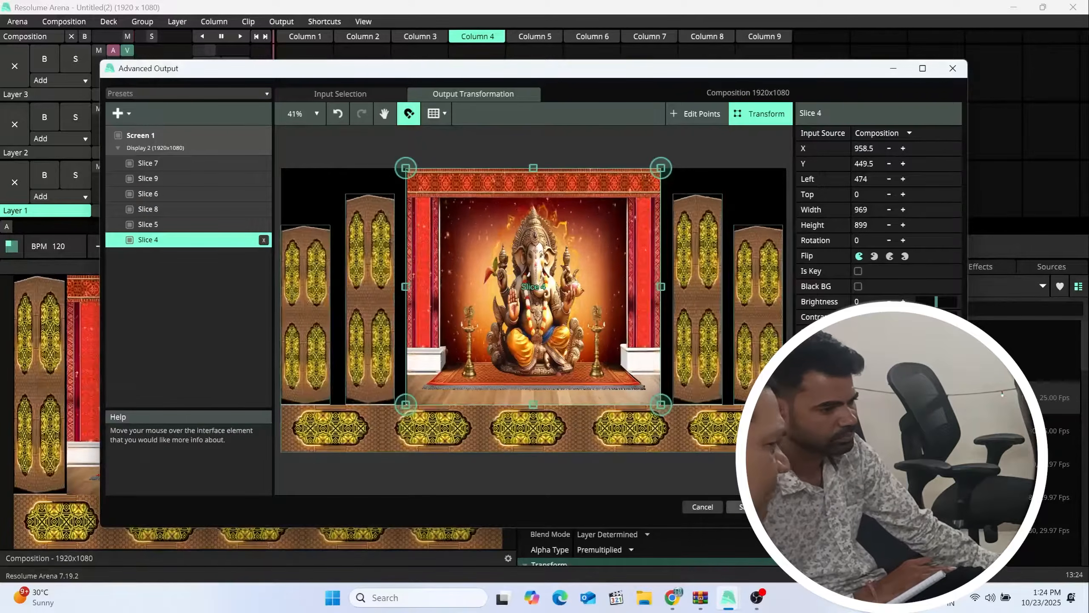
click(759, 507)
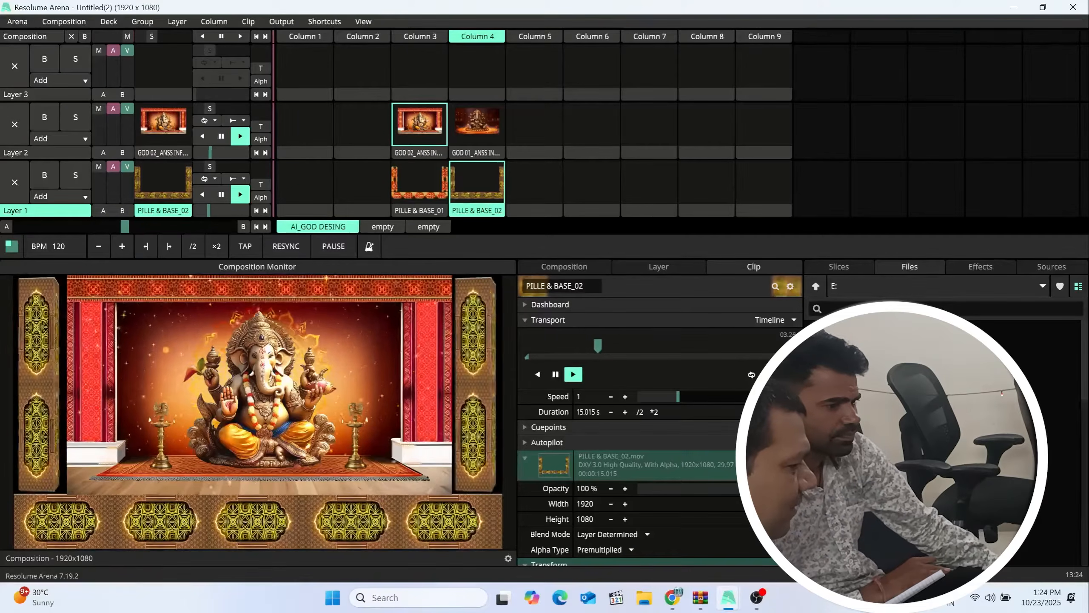
- Load the 01_ANSS NEON THEME clip into Layer 3 of Column 4, play it, and move it to Layer 2 of Column 6
drag(1055, 517, 458, 81)
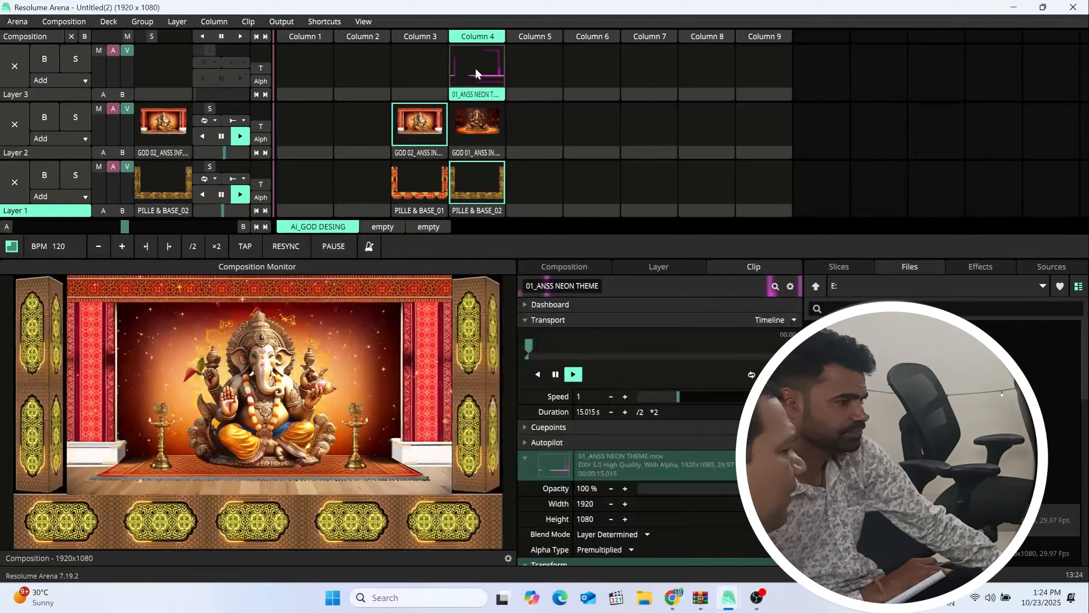
click(476, 70)
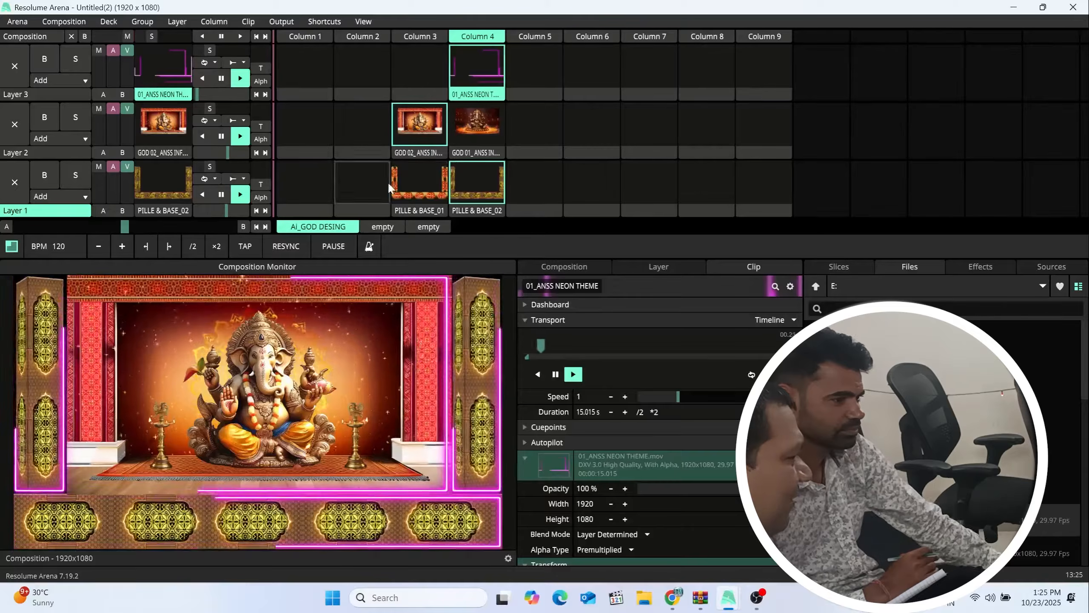
drag(487, 99, 580, 124)
- Move the GOD 02 and GOD 01 clips up to Layer 3, and play the neon theme on Layer 2 with GOD 02 above it
click(479, 121)
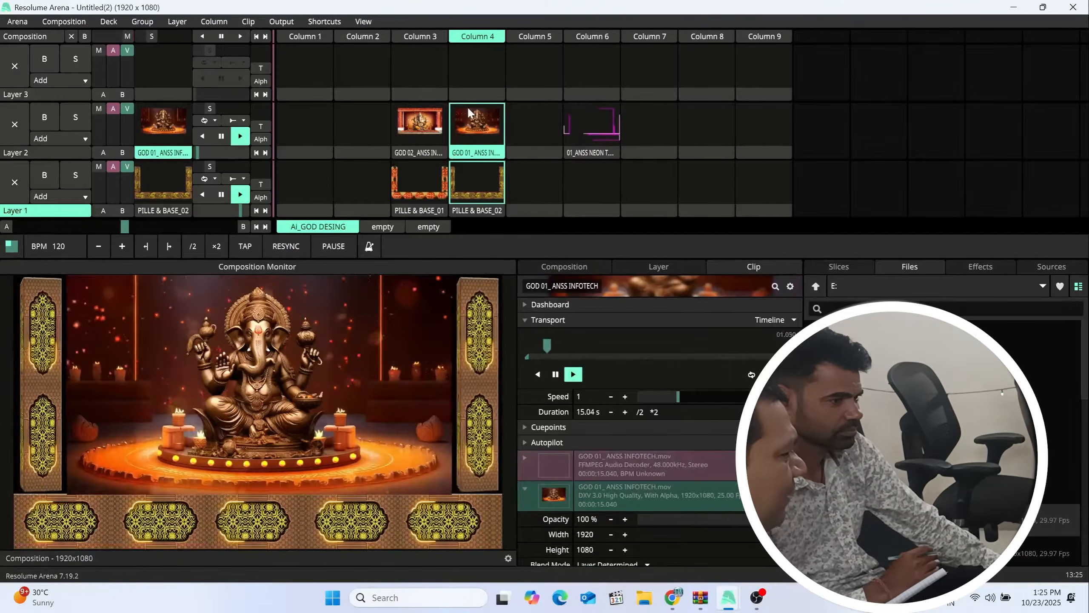
click(431, 121)
drag(431, 124, 421, 68)
drag(479, 147, 476, 68)
click(601, 124)
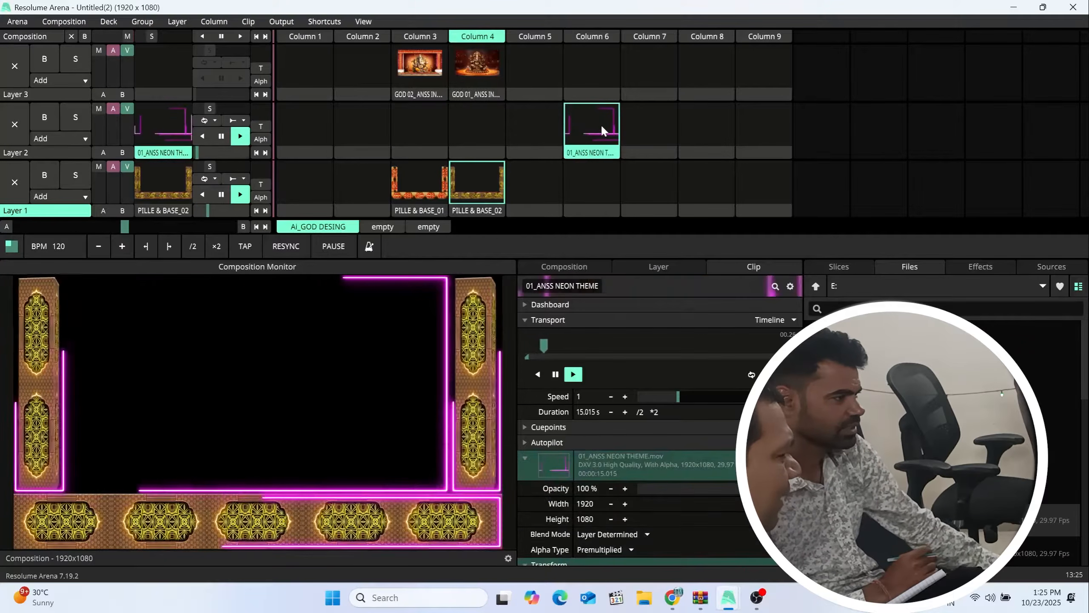
click(415, 74)
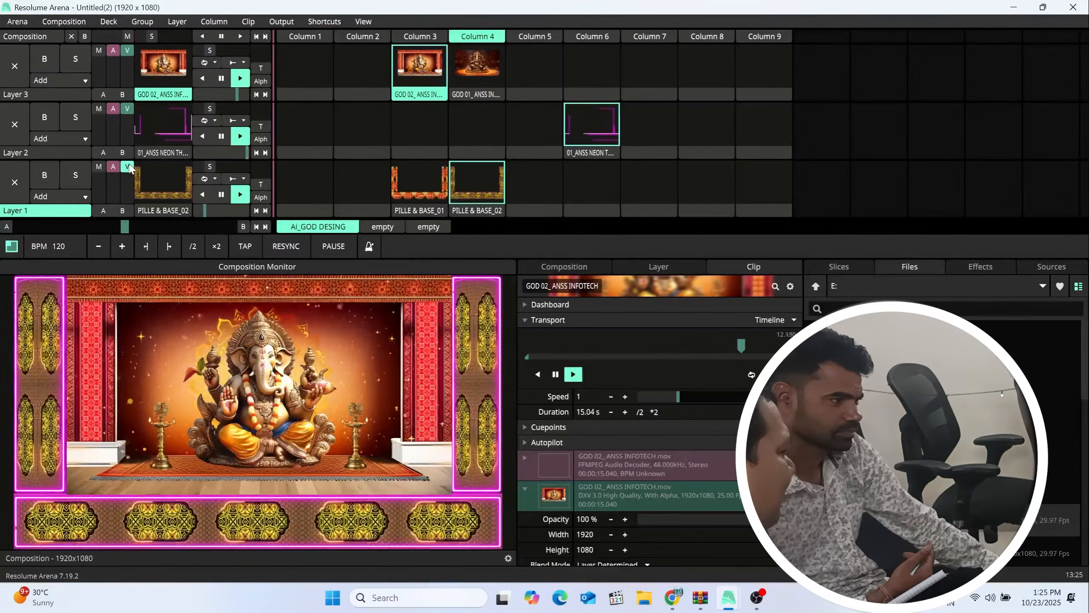
- Fade out the Layer 1 video to hide the PILLE & BASE_02 clip
drag(128, 168, 124, 208)
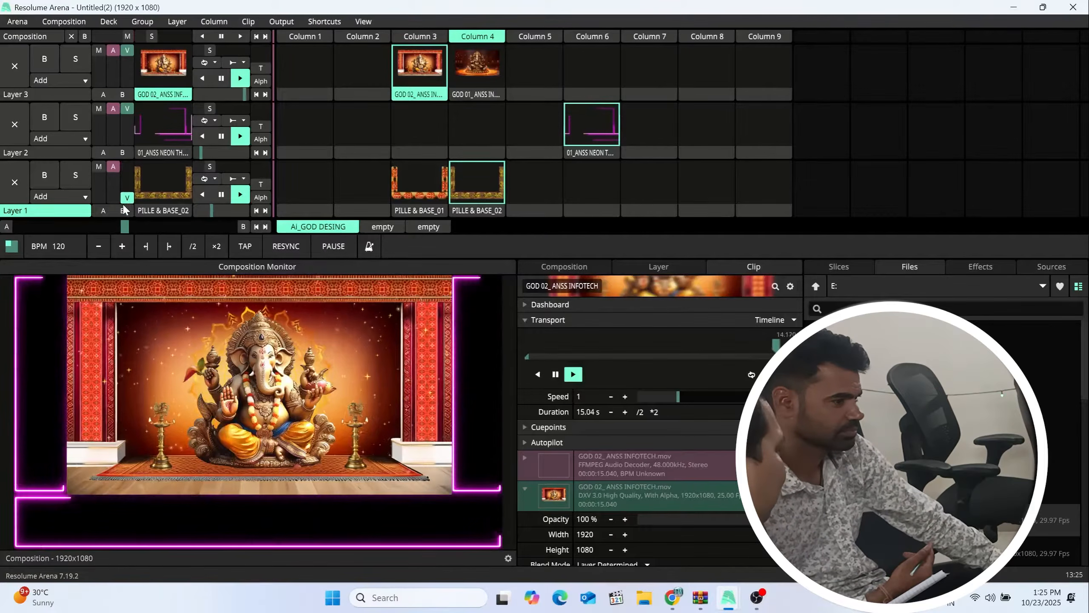
- Fade the Layer 1 video fully back in, and load and play the Anss Delhi image in Layer 2 of Column 7
mouse_move(125, 209)
mouse_down()
mouse_move(128, 165)
mouse_move(127, 201)
mouse_up()
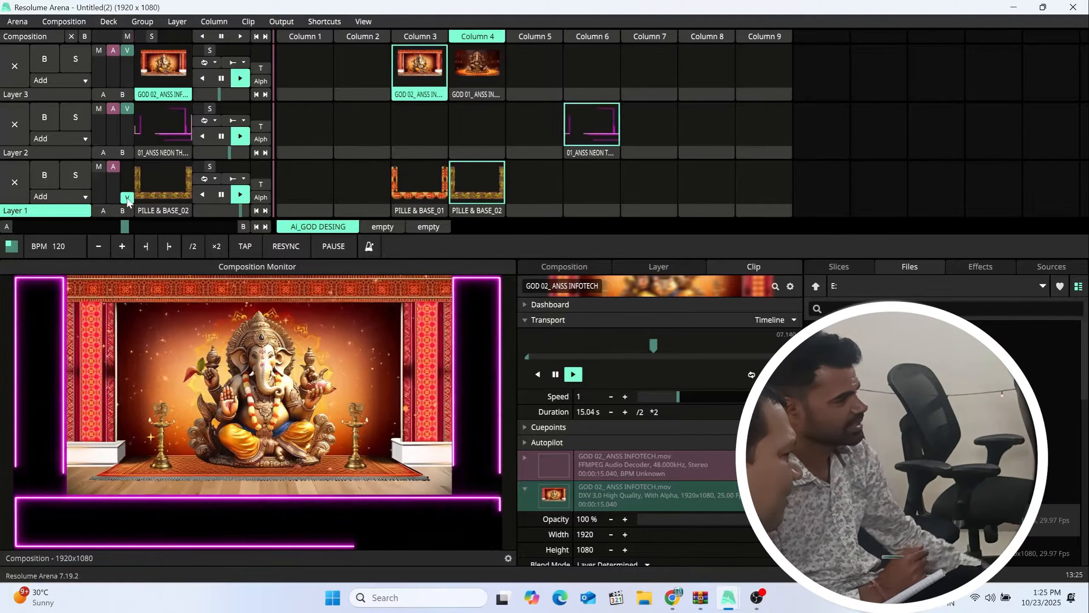
drag(127, 202, 127, 166)
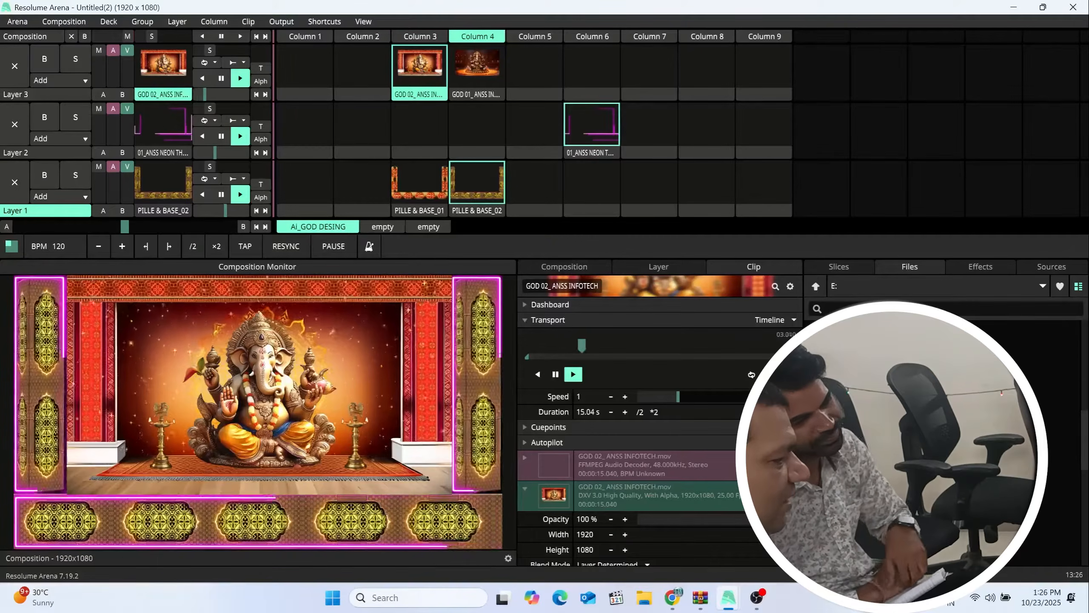
drag(609, 258, 661, 134)
click(661, 135)
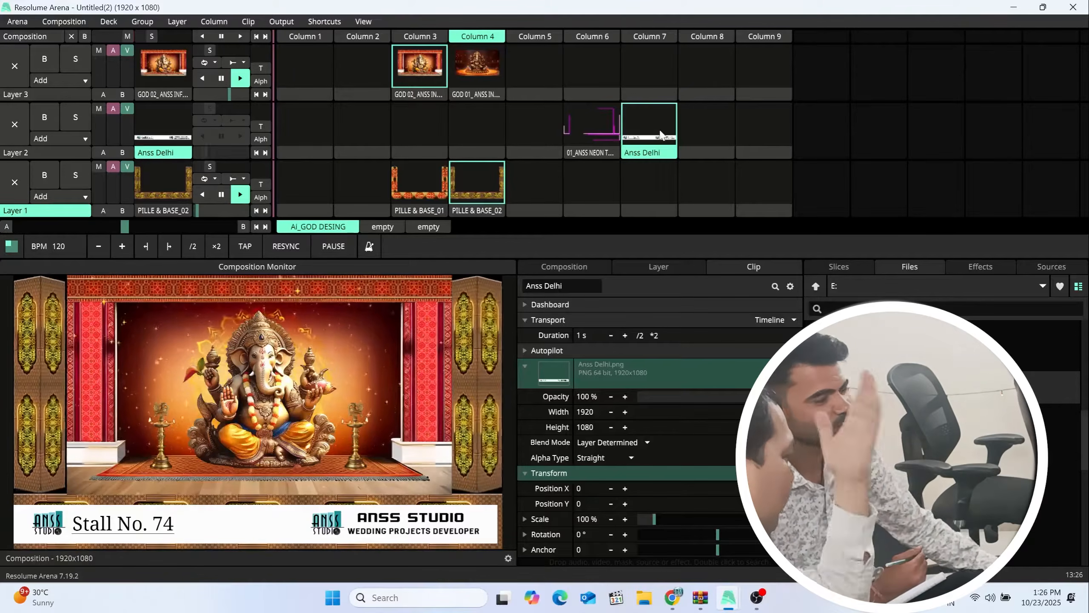
- In the advanced output, move base Slice 9 to the upper edge and the other five slices down to a top value of 181, and save
click(281, 21)
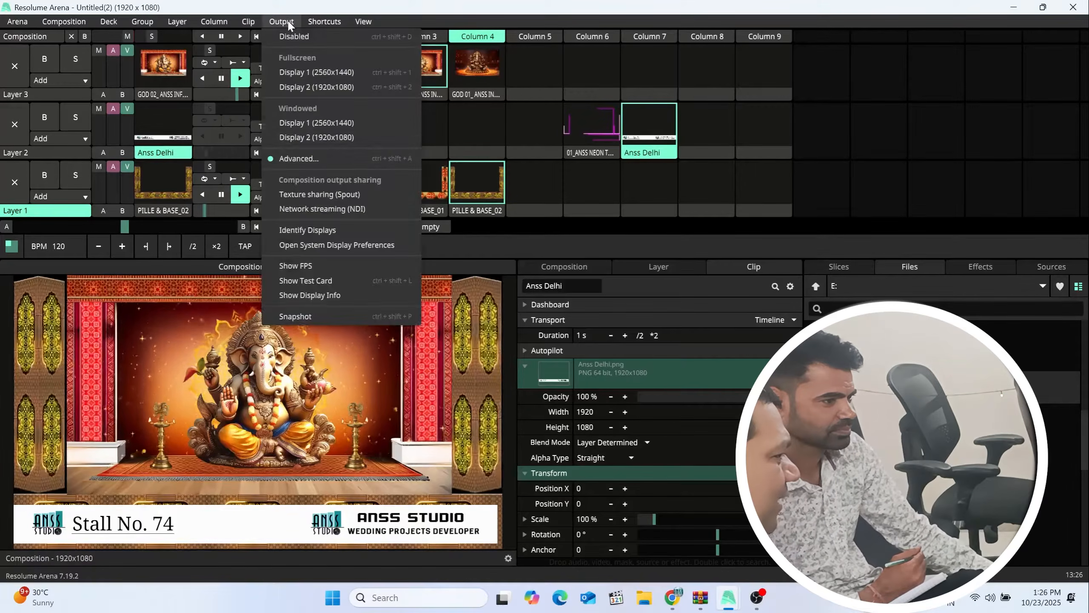
click(308, 157)
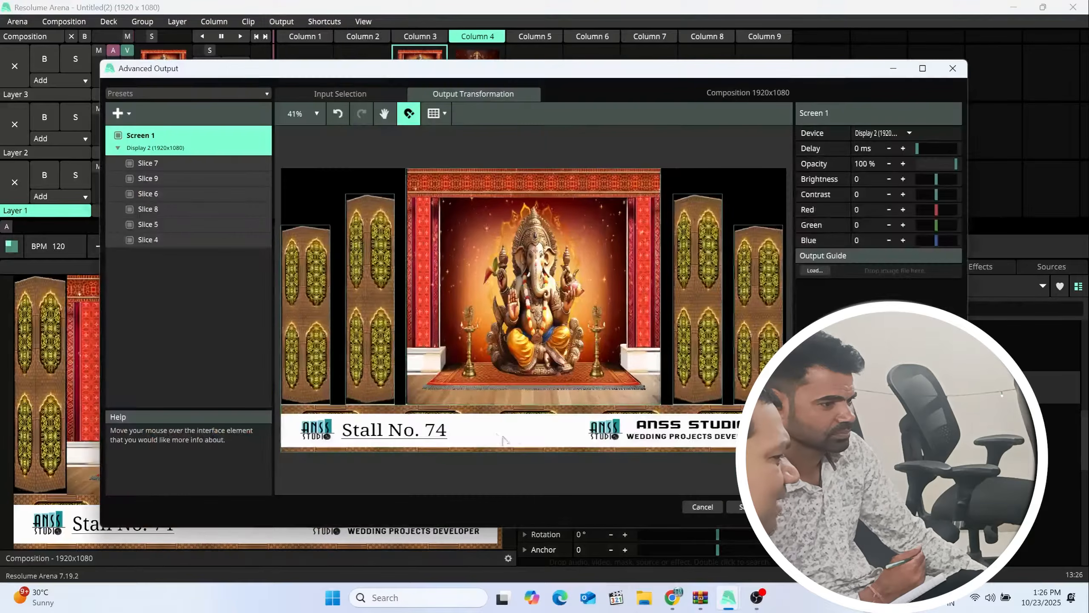
click(521, 433)
drag(522, 434, 520, 197)
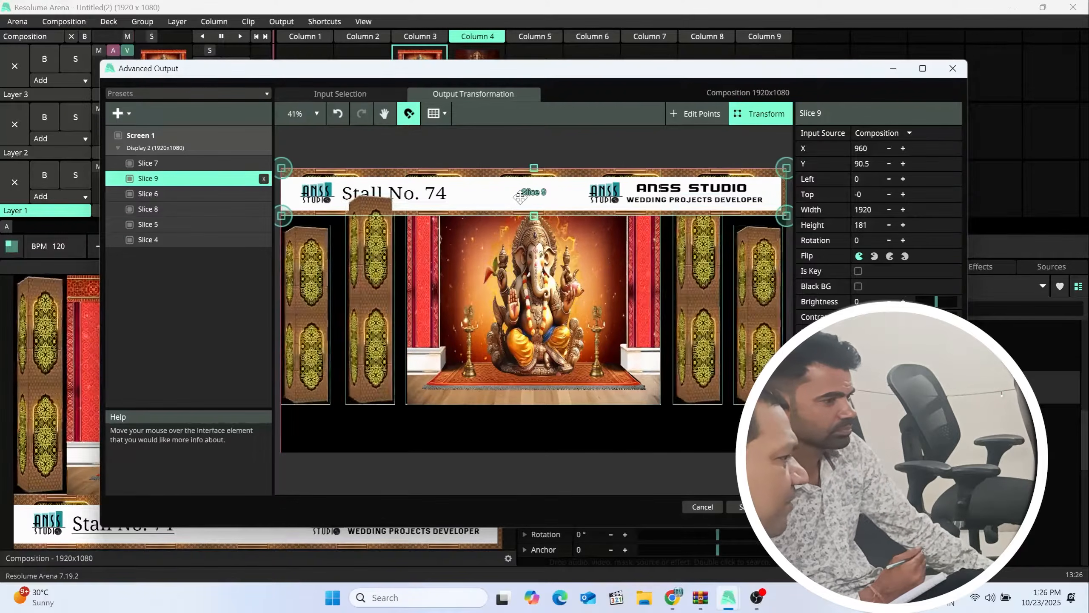
drag(764, 438, 283, 353)
drag(509, 339, 508, 381)
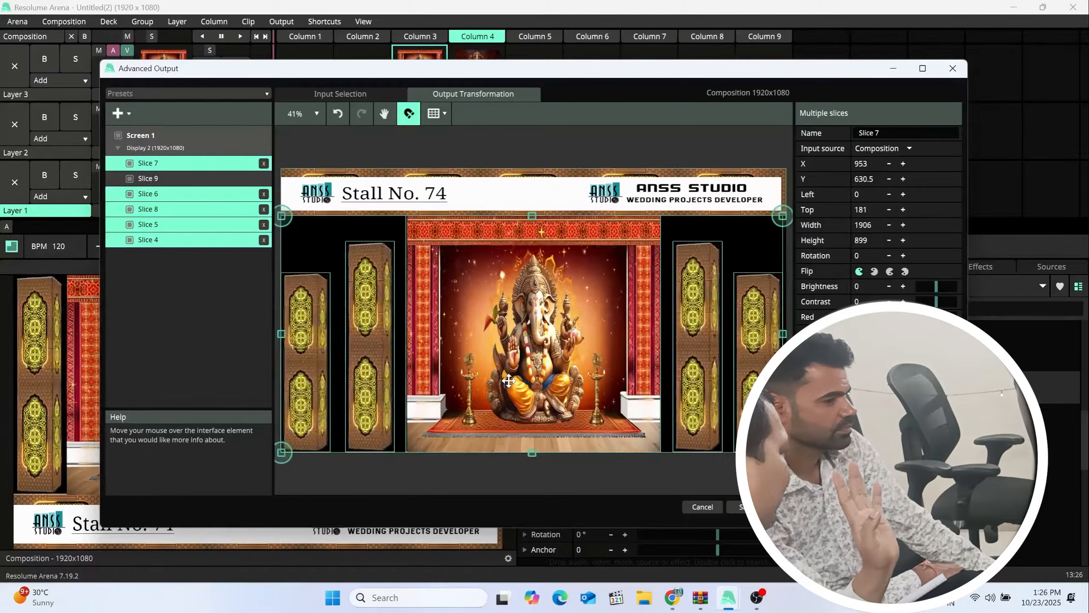
click(732, 508)
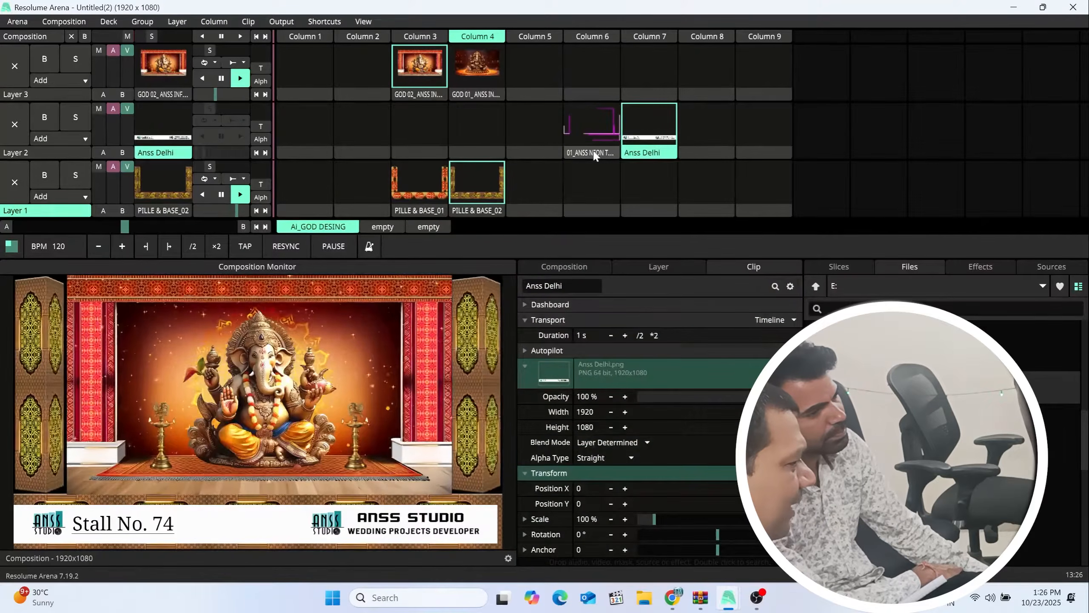
- Move the neon theme clip up to Layer 3 and GOD 02 down to Layer 2, and play the neon theme over Anss Delhi
drag(591, 139, 600, 75)
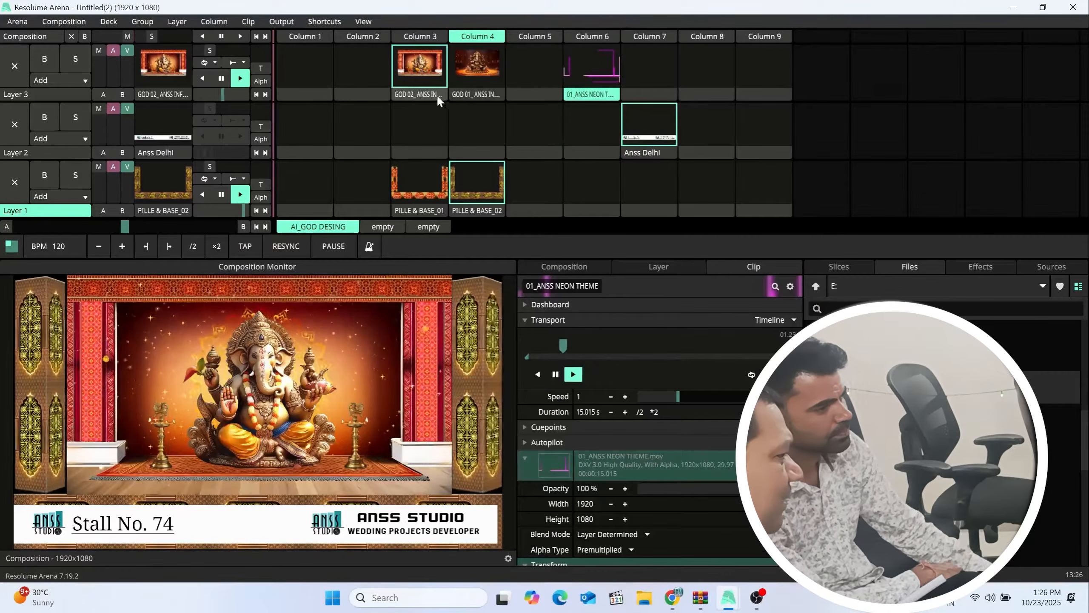
drag(437, 94, 422, 135)
click(590, 68)
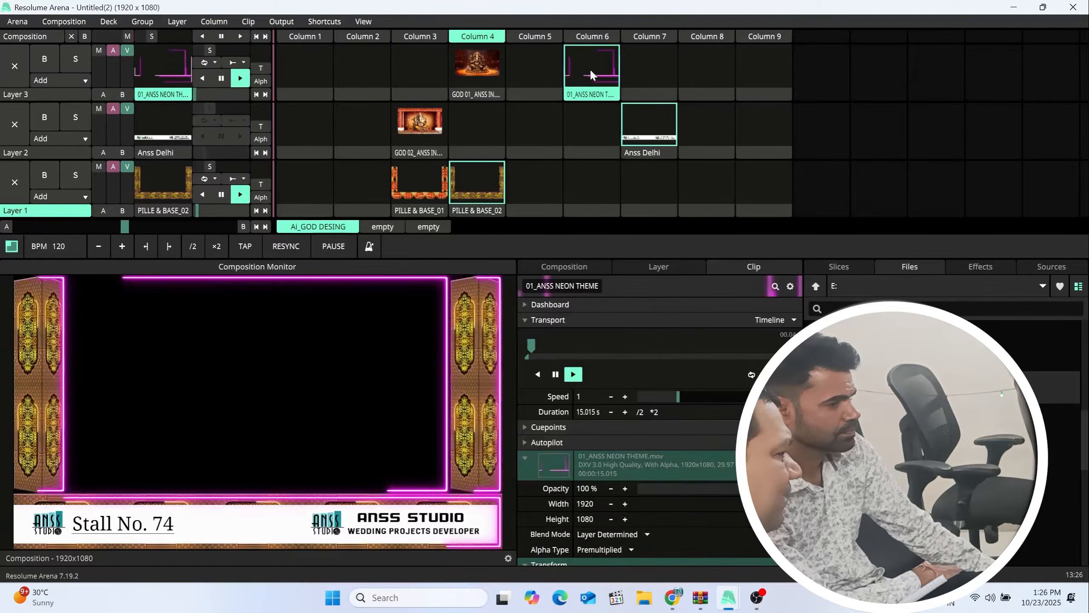
click(659, 129)
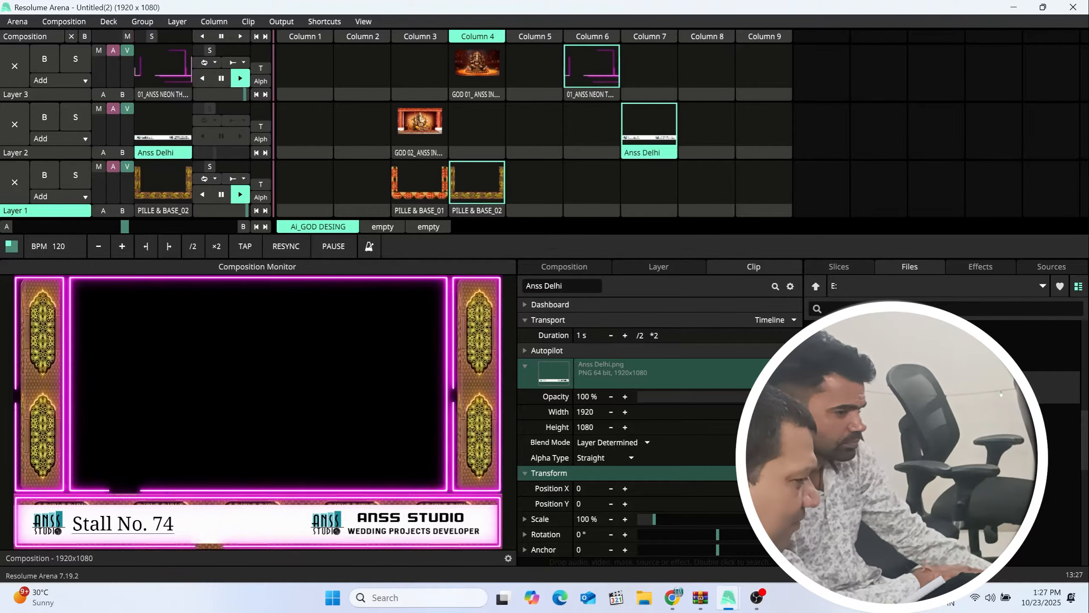
- Load the Frame 1_ANSS INFOTECH and Frame 2_ANSS INFOTECH images into Layer 3 of Columns 7 and 8, and play each one
drag(878, 453, 659, 78)
click(658, 67)
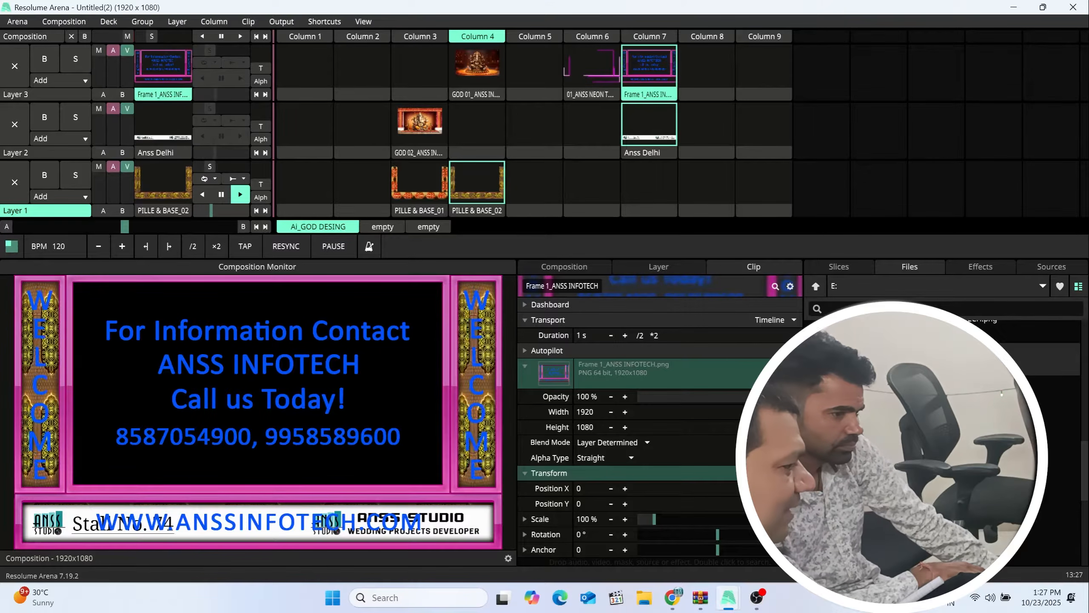
drag(987, 337, 715, 82)
click(712, 68)
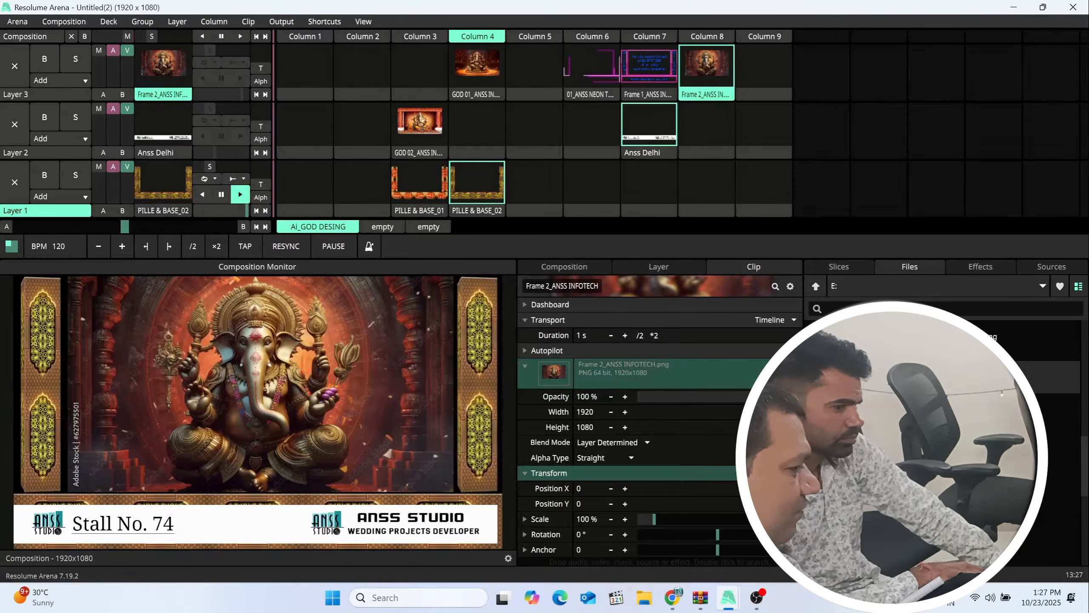
- Switch to File Explorer and open the LED TEXT STAGE folder under AI 3D MAPPING_ANSS, PSD DESIGN_ANSS INFOTECH on the My Passport (E:) drive
click(1013, 7)
double_click(24, 21)
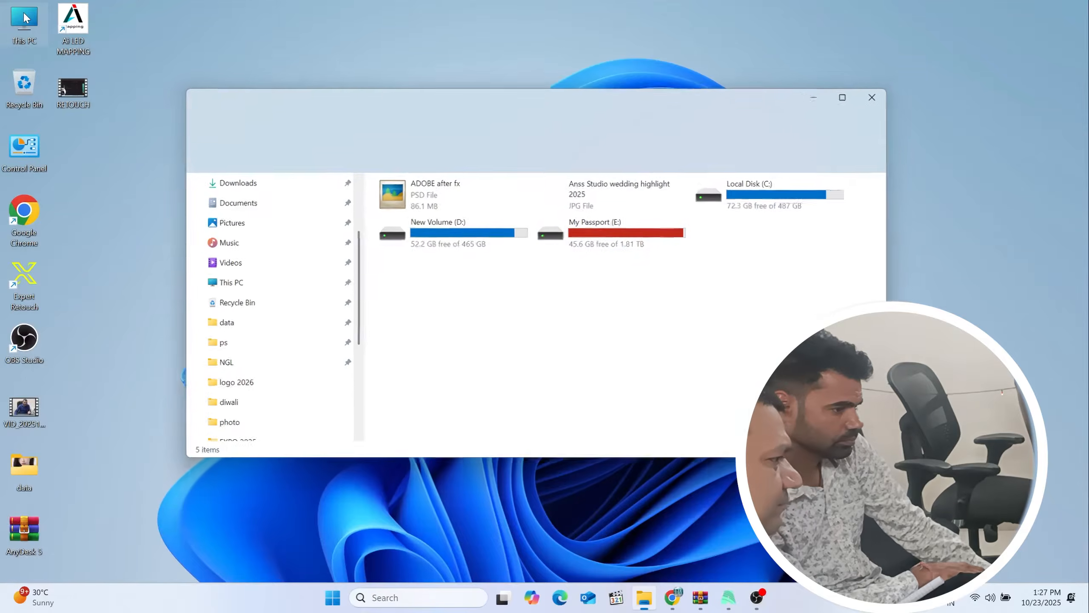
double_click(630, 234)
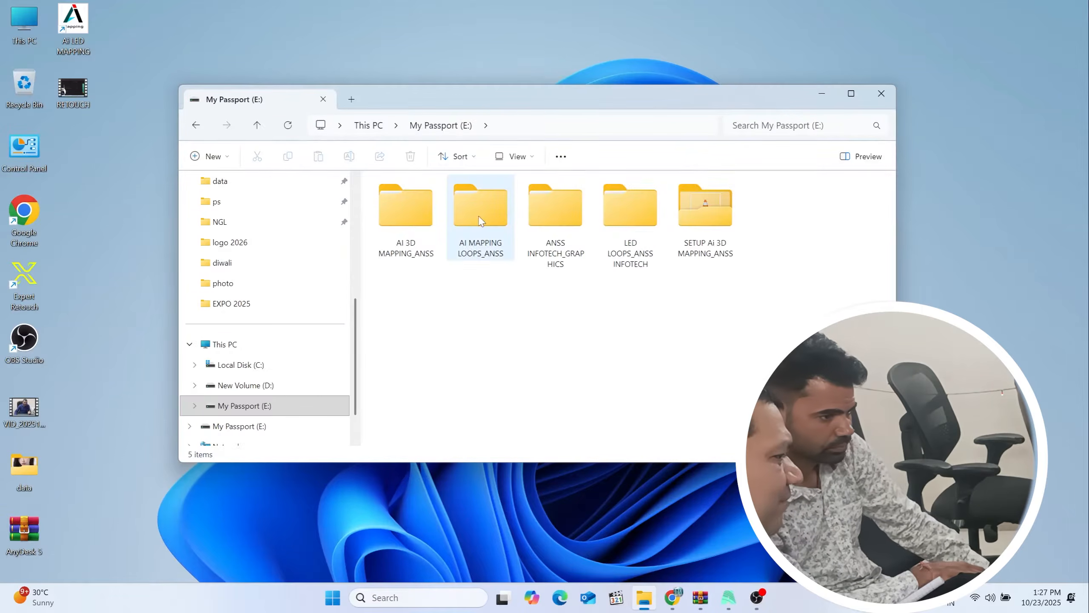
double_click(406, 210)
scroll(558, 291, down, 1)
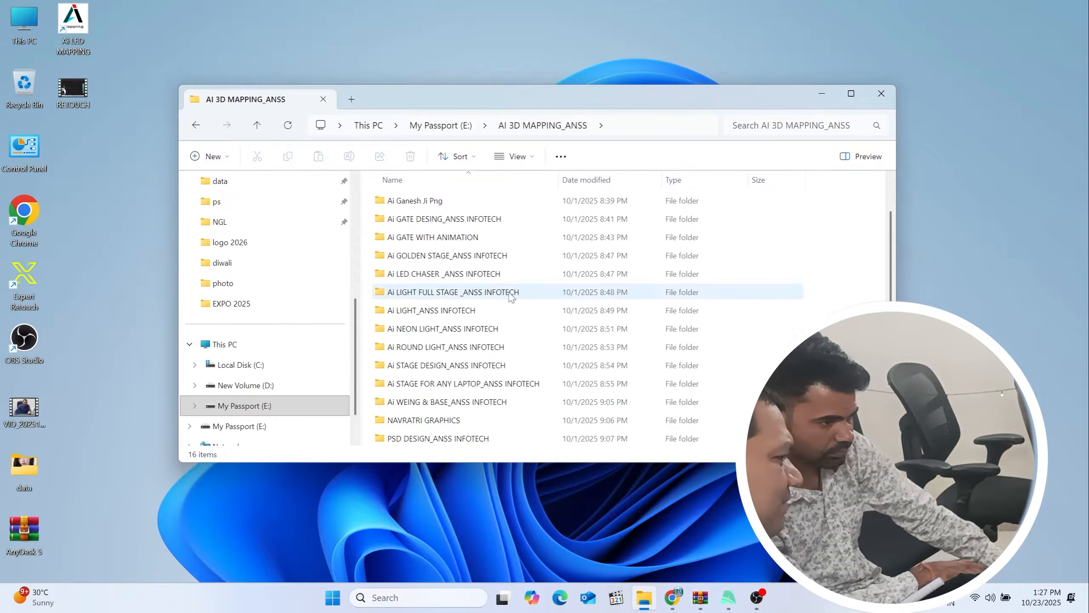
double_click(406, 438)
double_click(403, 201)
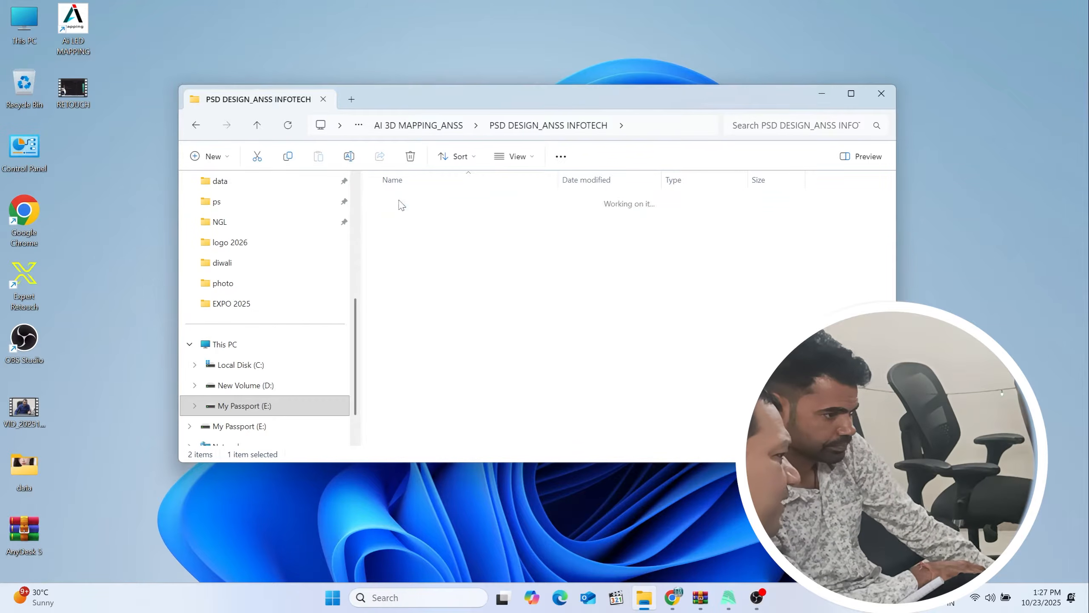
- Preview the Frame 8_ANSS INFOTECH PSD file, close the preview, and open the file in Photoshop
double_click(420, 329)
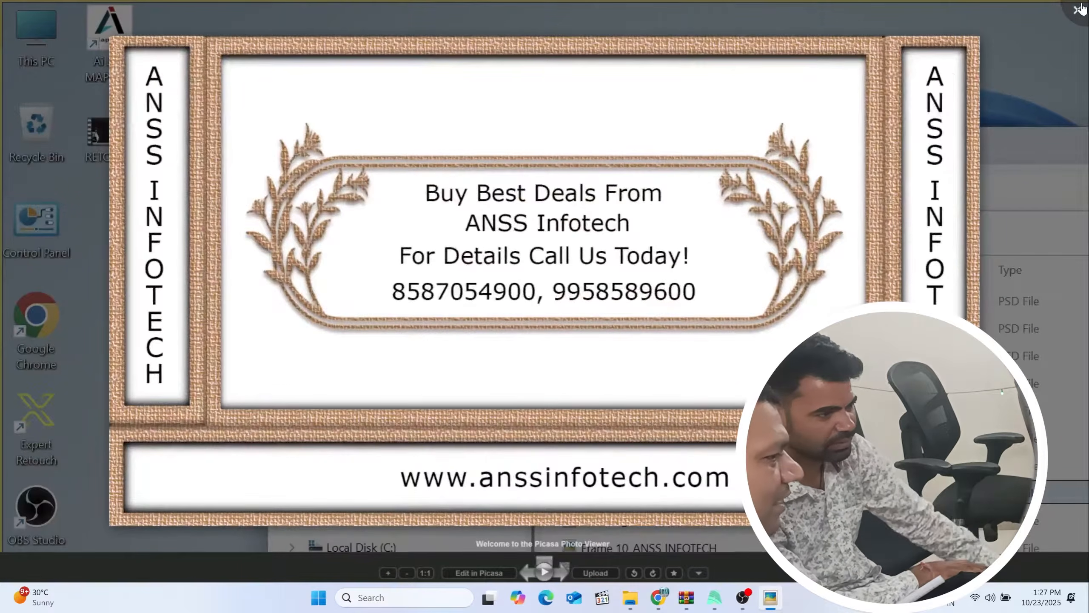
key(Escape)
right_click(461, 336)
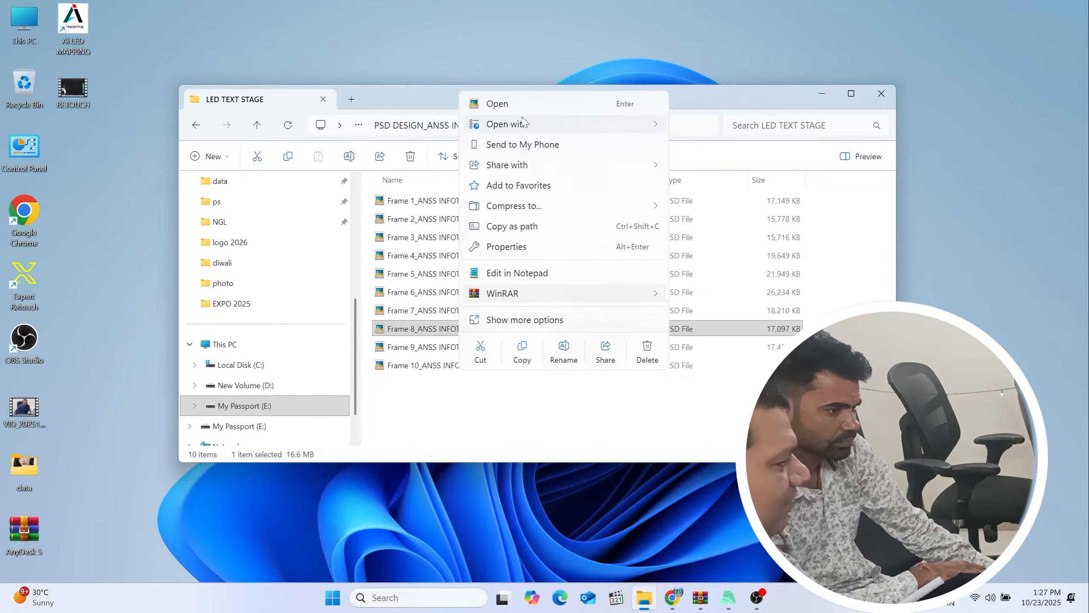
mouse_move(524, 123)
click(715, 148)
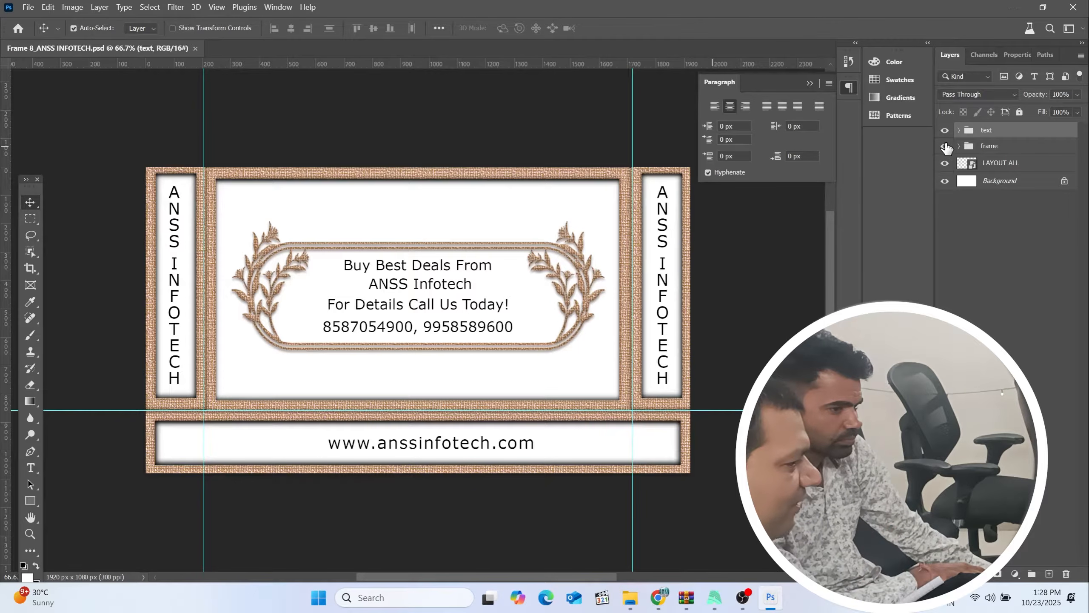
- Hide the frame group, and switch the LAYOUT ALL layer off and on again
click(944, 148)
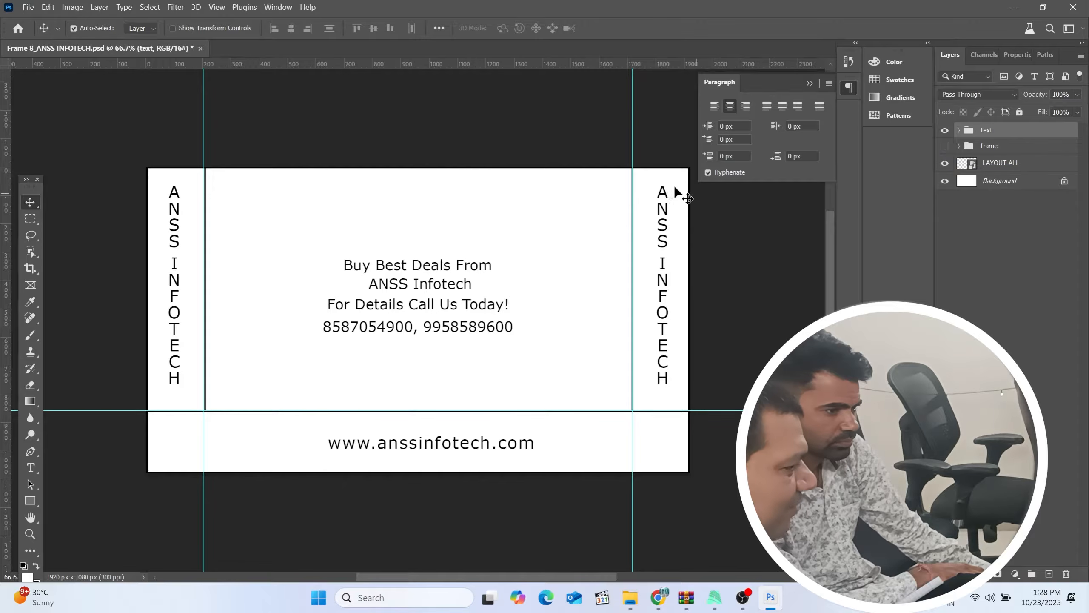
click(945, 163)
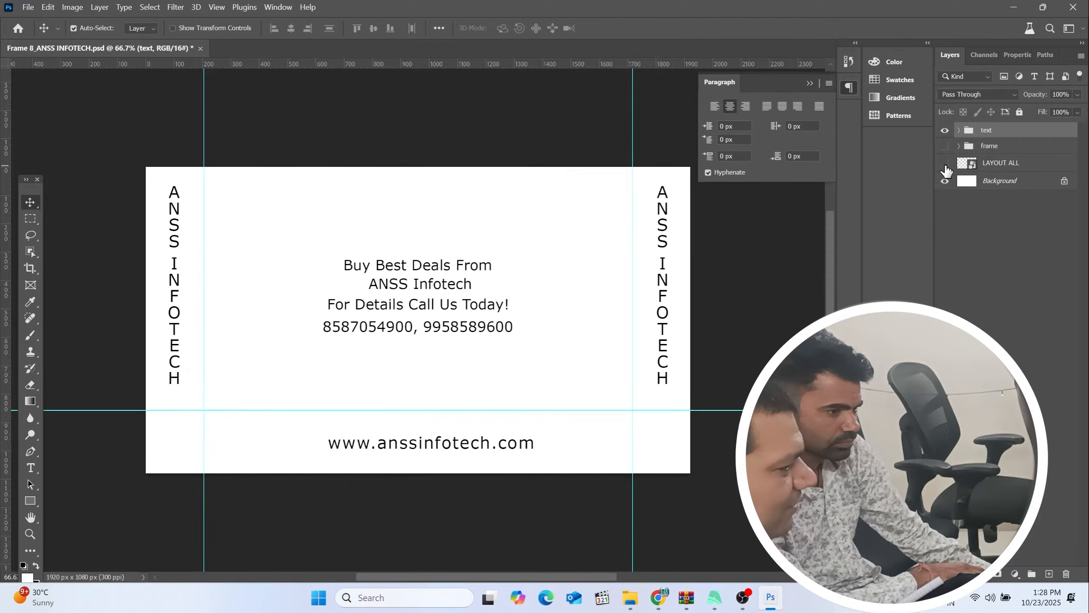
click(945, 165)
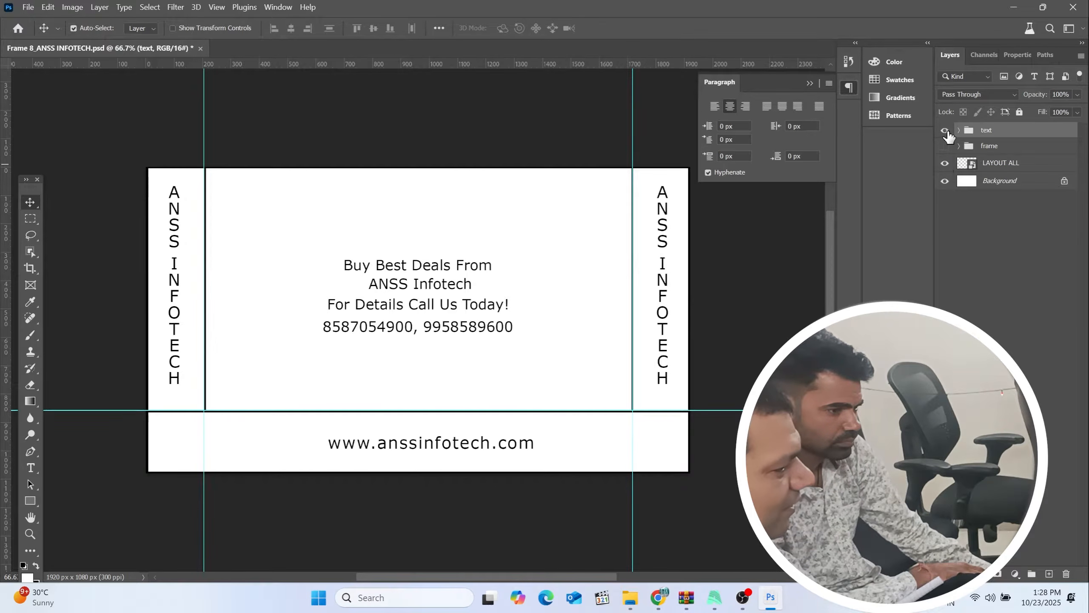
click(960, 131)
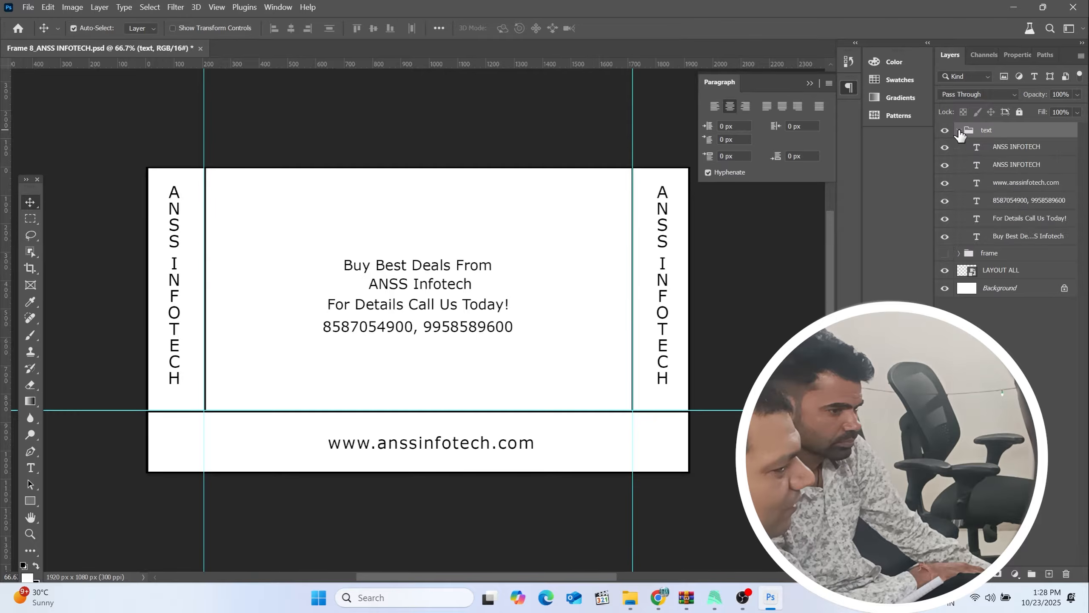
click(945, 147)
click(945, 164)
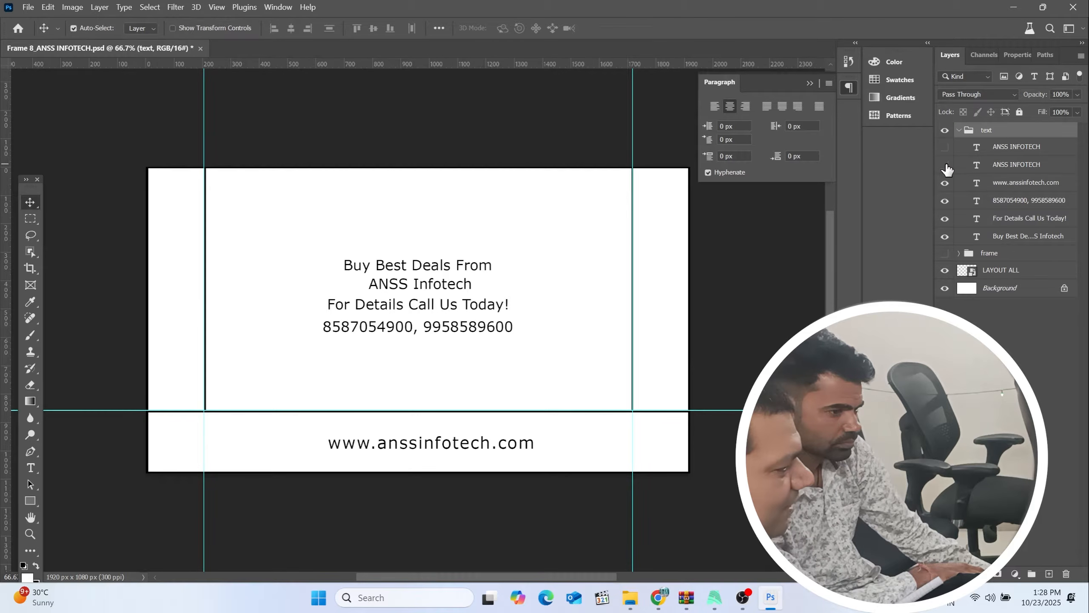
click(945, 184)
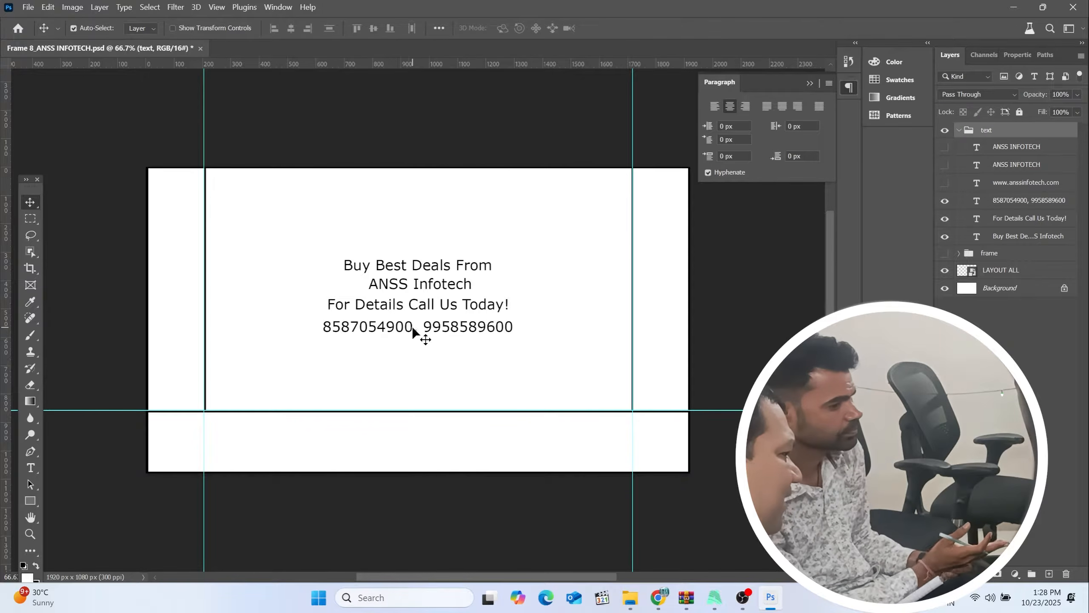
click(425, 286)
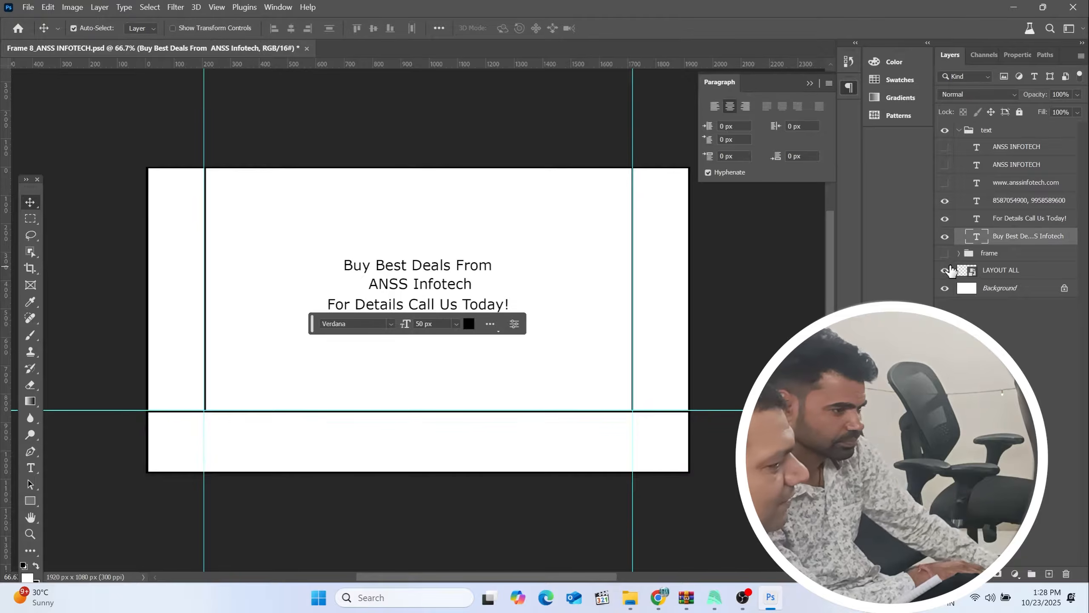
double_click(977, 237)
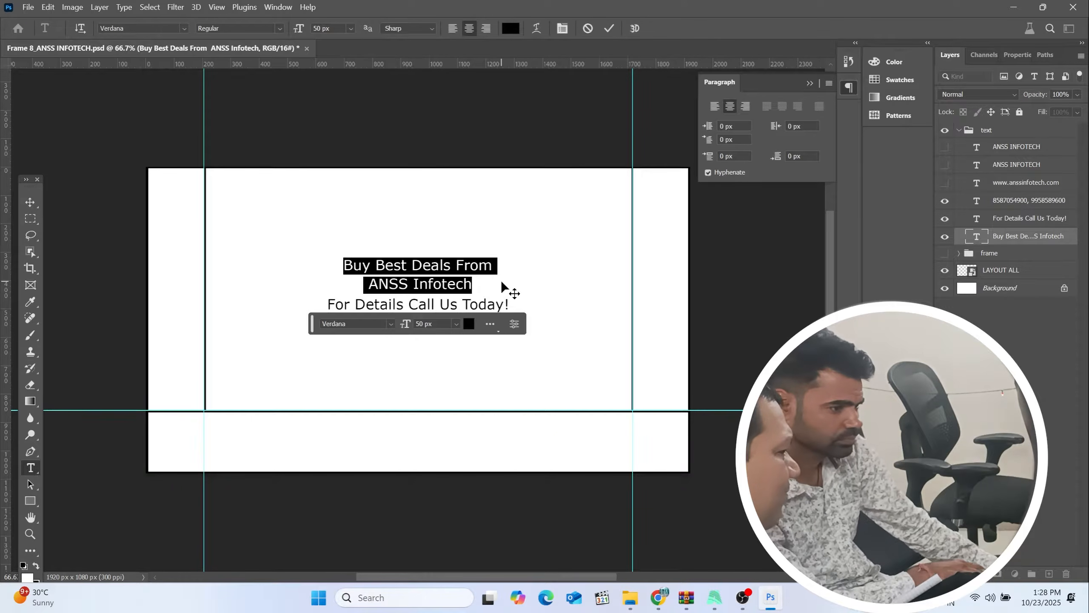
key(ctrl+Return)
key(v)
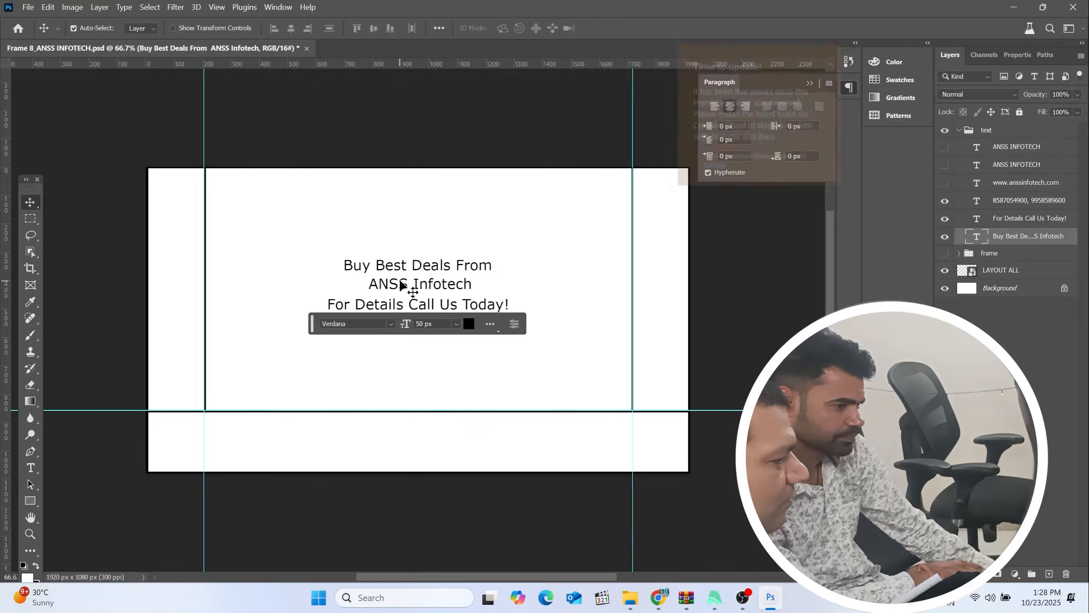
- Hide the white Background layer to leave the canvas transparent
click(945, 289)
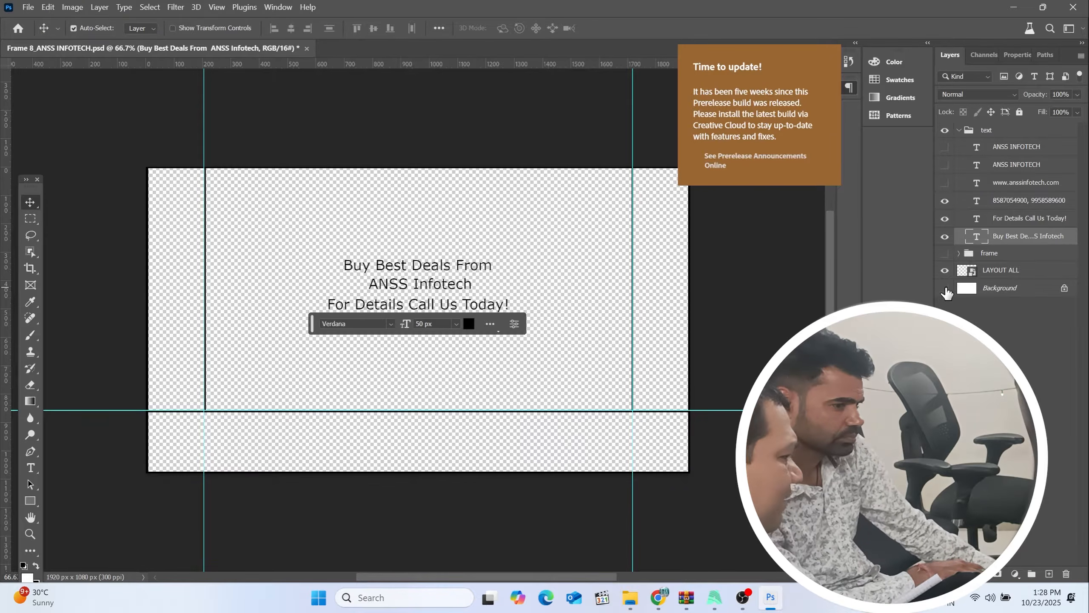
click(30, 8)
mouse_move(47, 7)
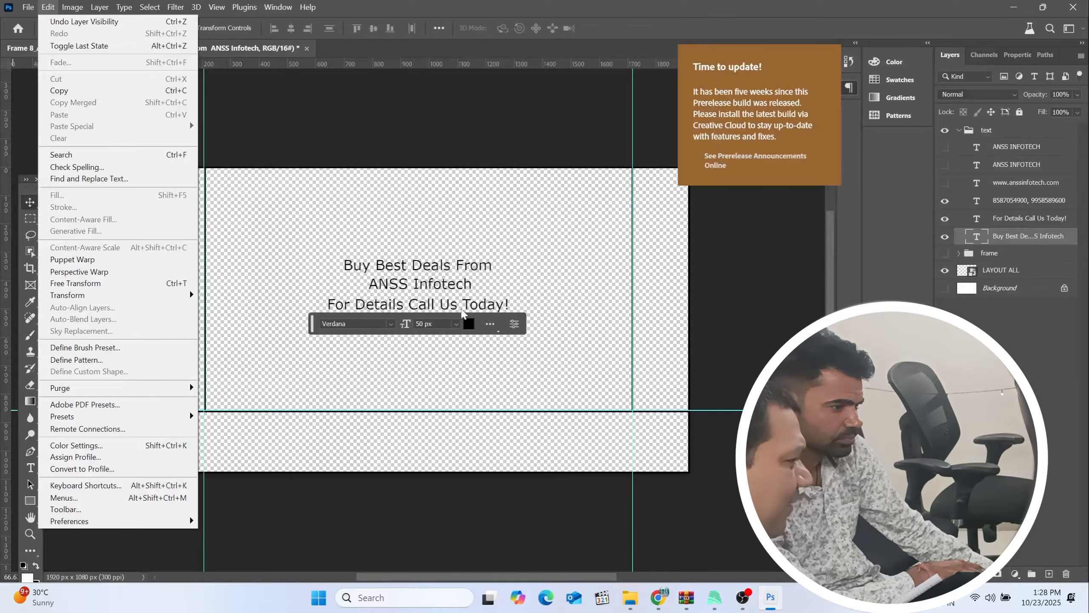
click(444, 270)
- Replace the ANSS Infotech line of the Buy Best Deals From text layer with OM STUDIO
double_click(977, 238)
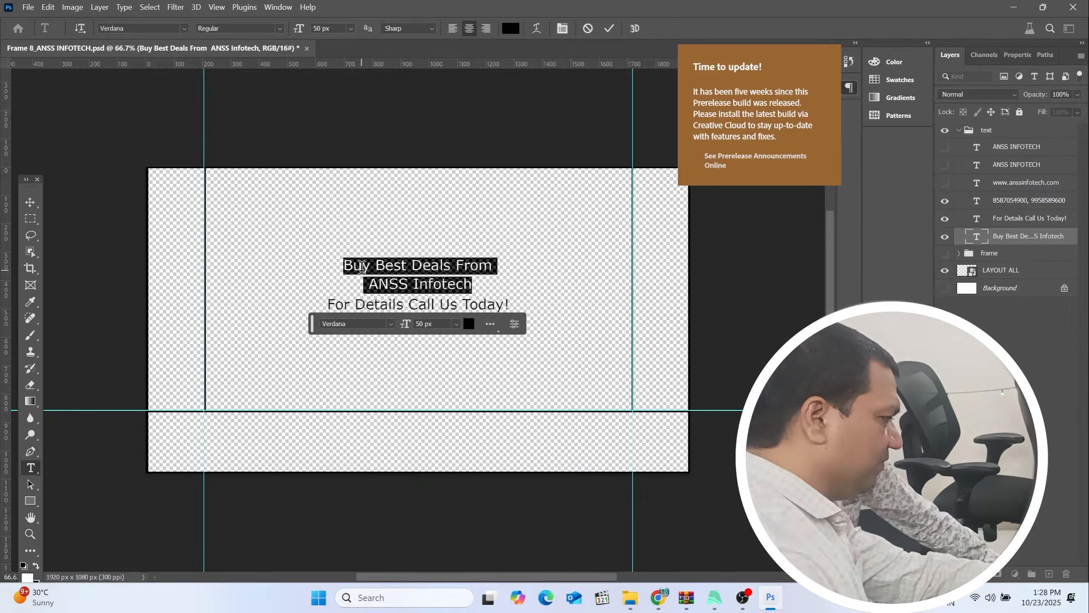
click(445, 279)
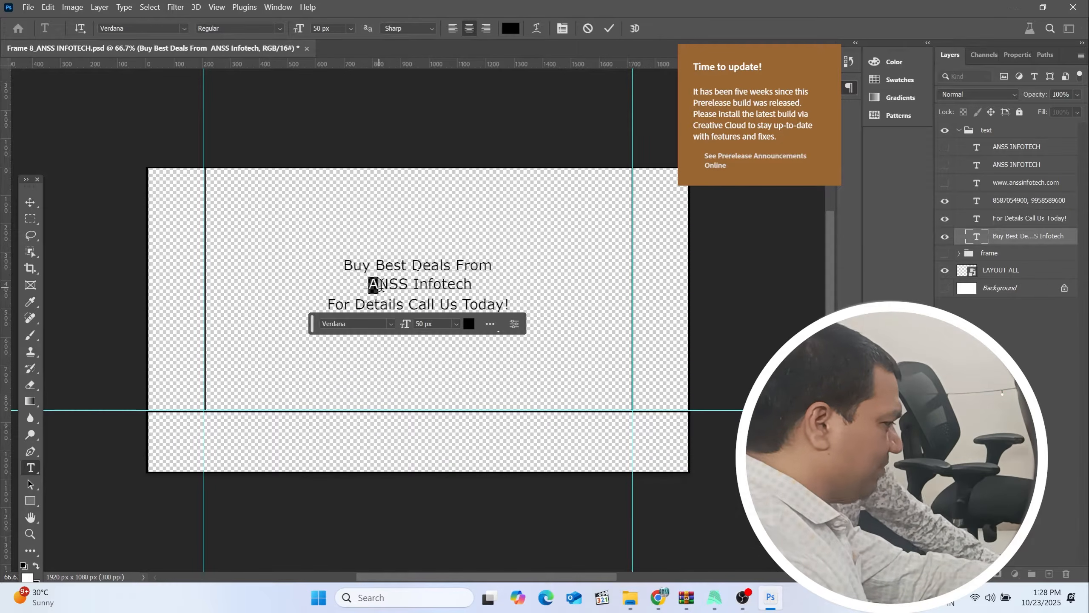
drag(381, 285, 490, 282)
text(om)
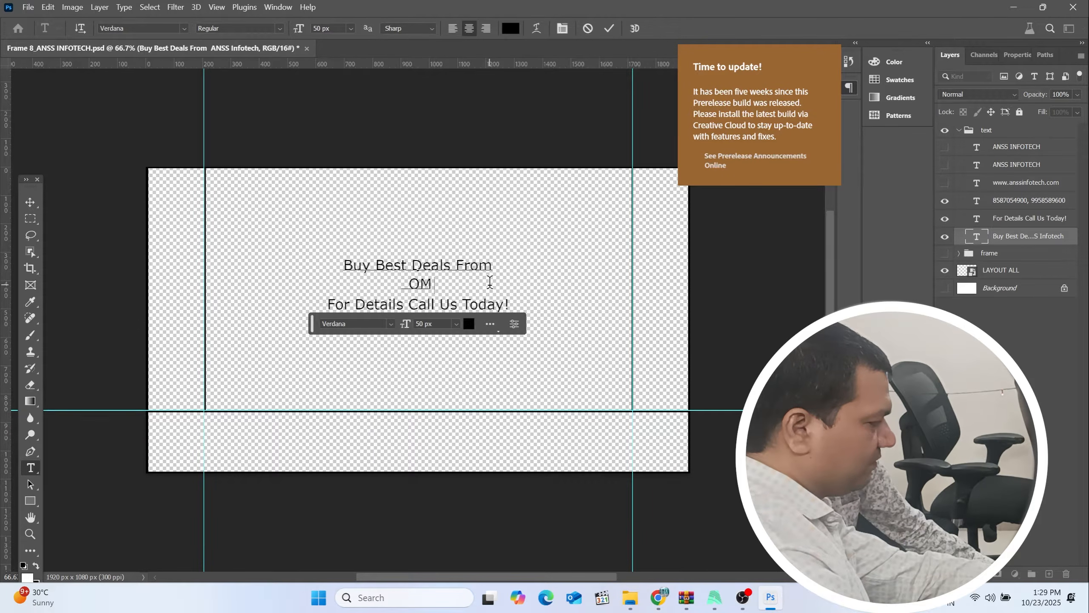
text(STUDIO)
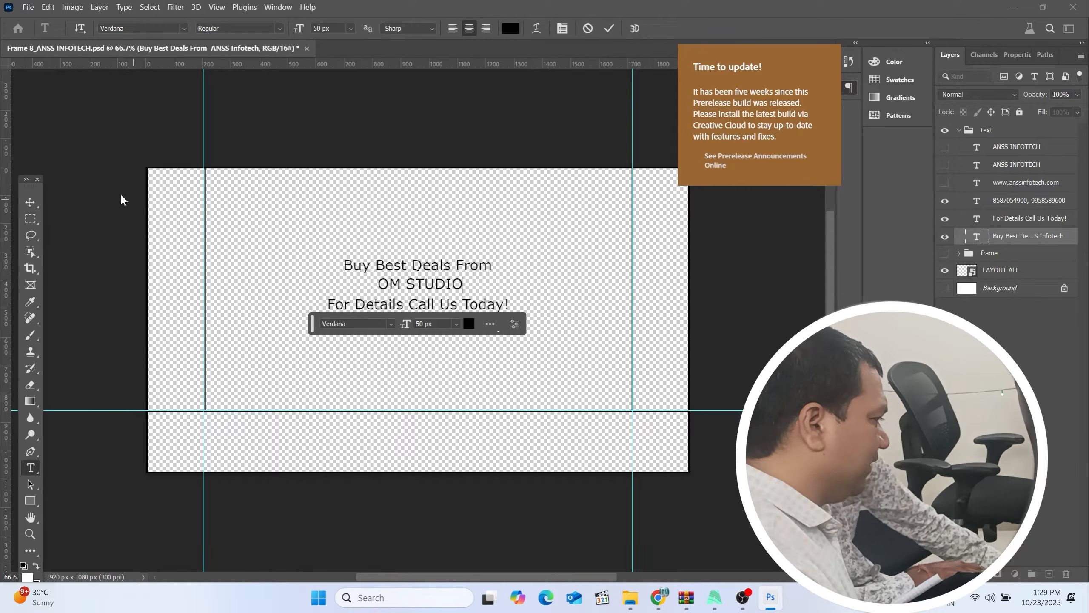
- Save a copy of the design as a PNG named OM STUDIO in PSD DESIGN_ANSS INFOTECH's PNG folder, using the large file size option
click(30, 202)
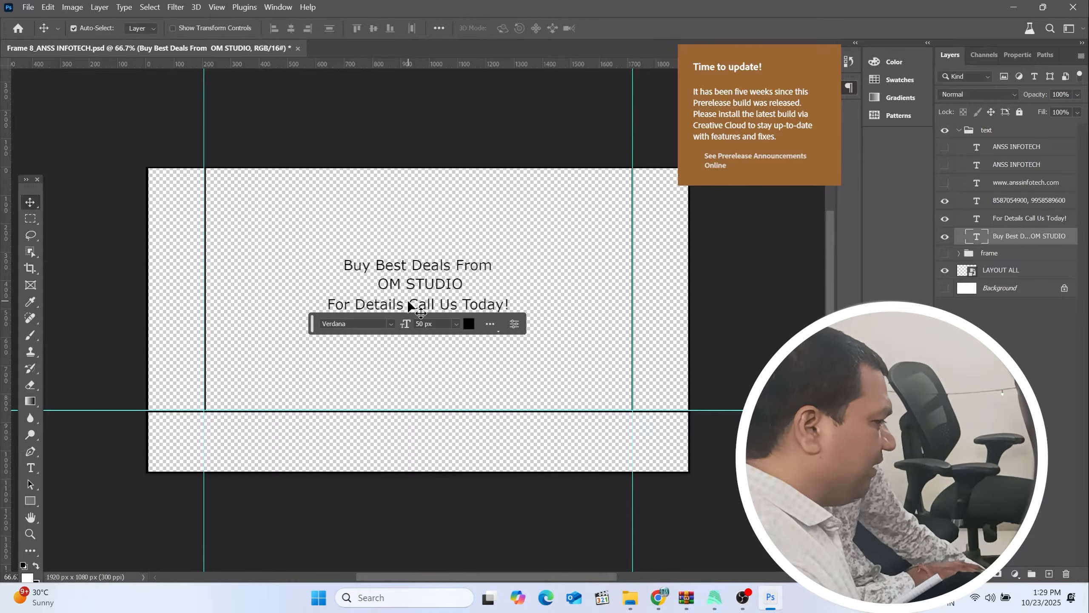
click(28, 7)
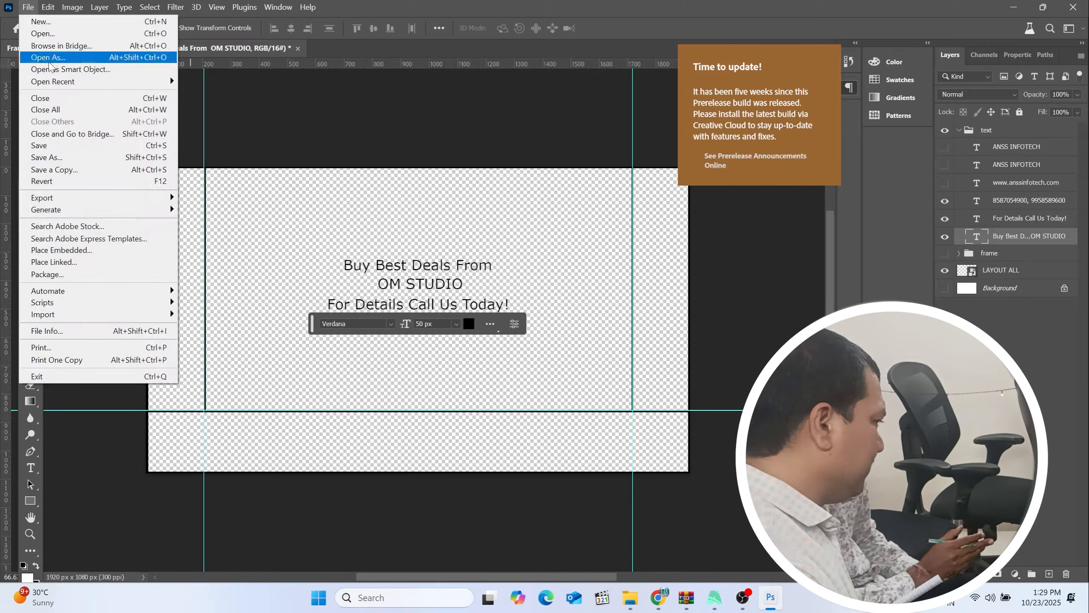
click(59, 171)
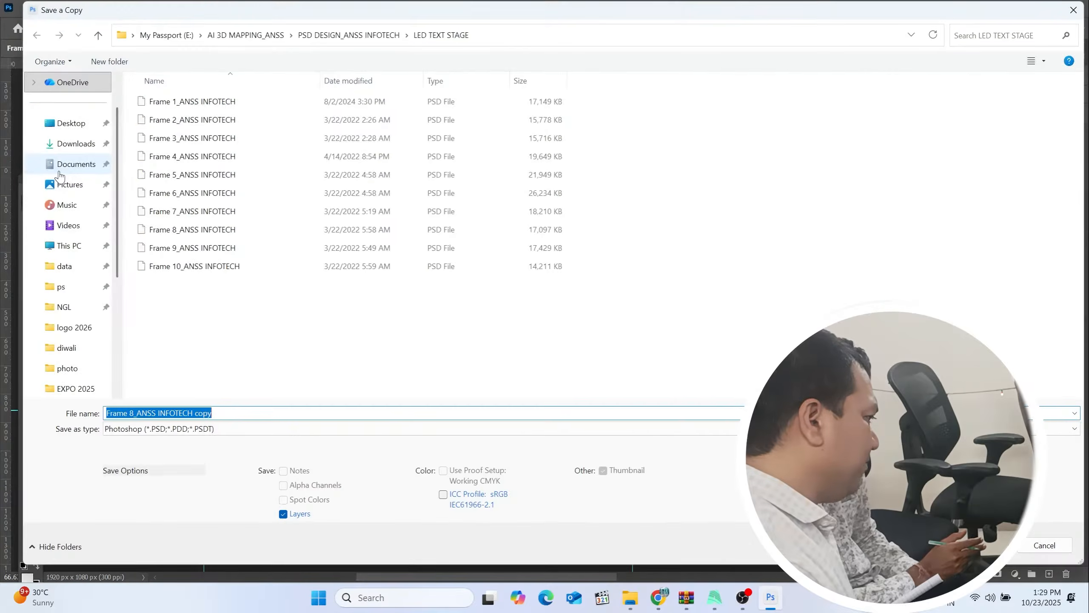
click(347, 39)
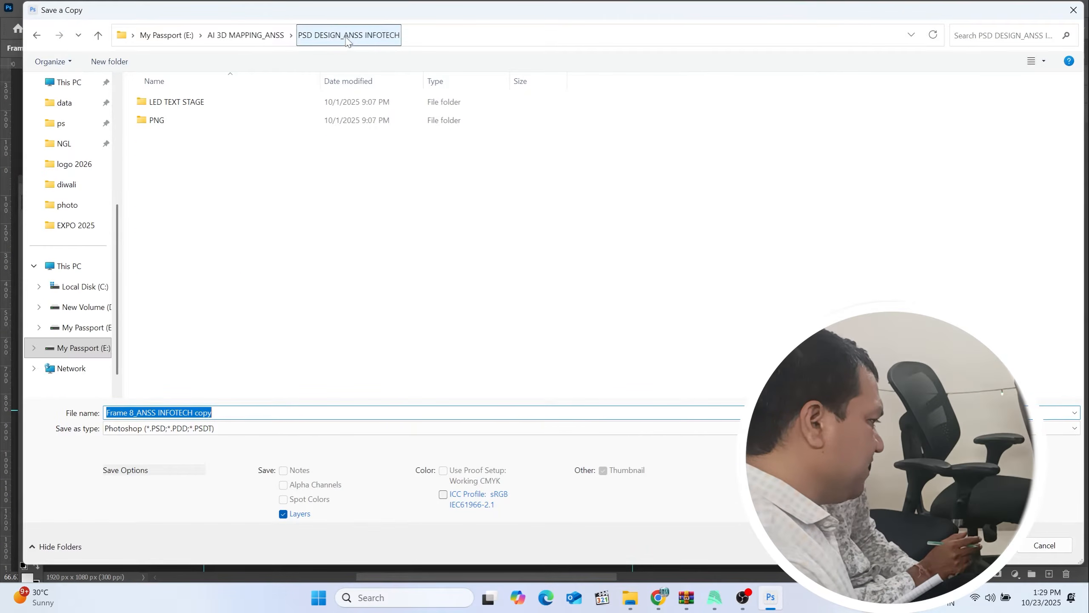
double_click(169, 122)
click(247, 435)
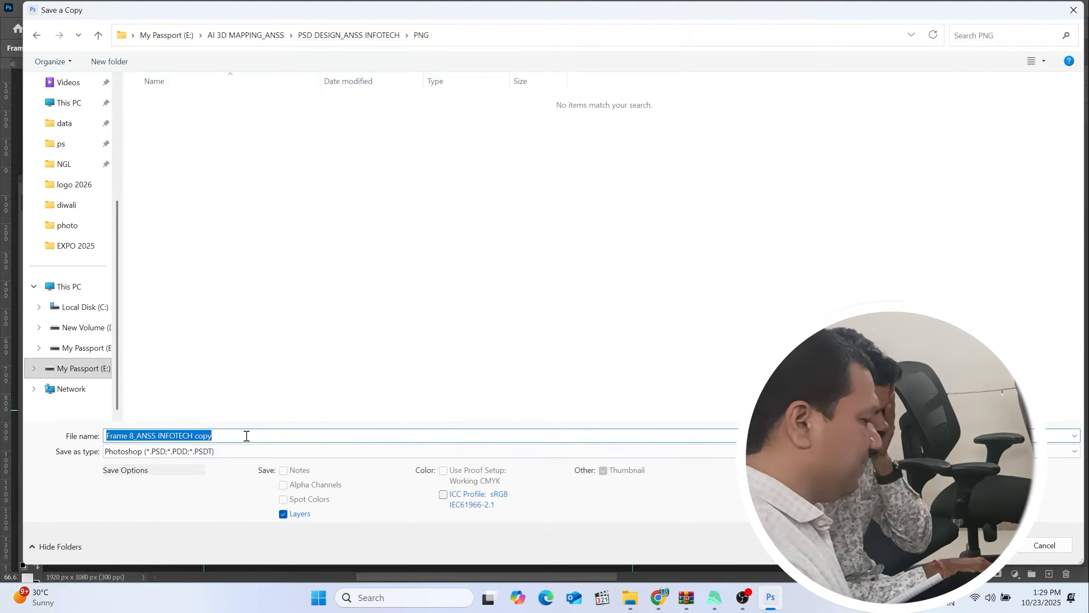
text(OM STUDIO)
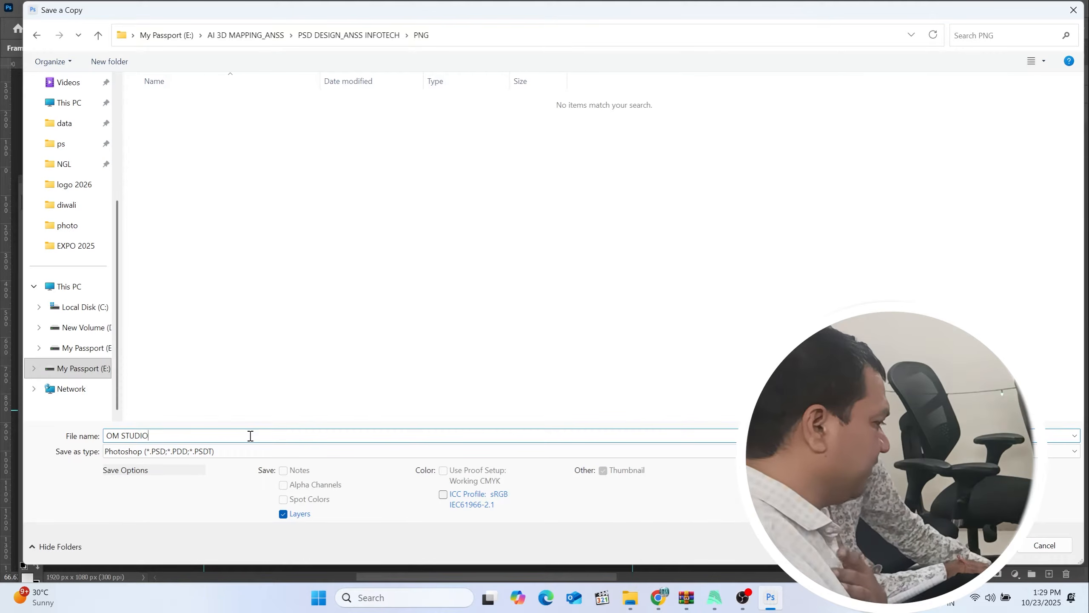
click(250, 451)
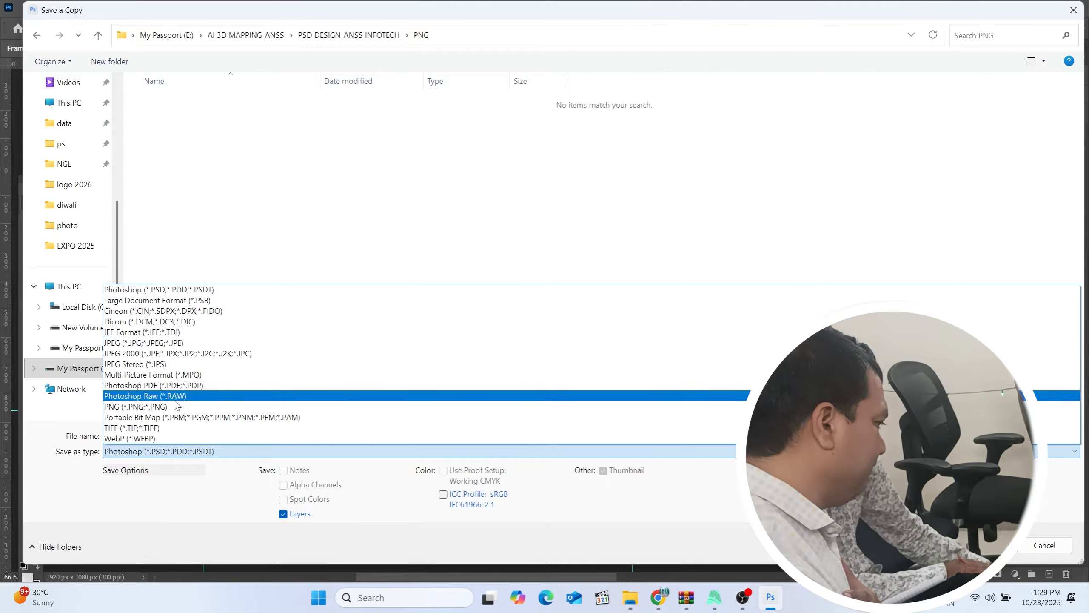
click(176, 407)
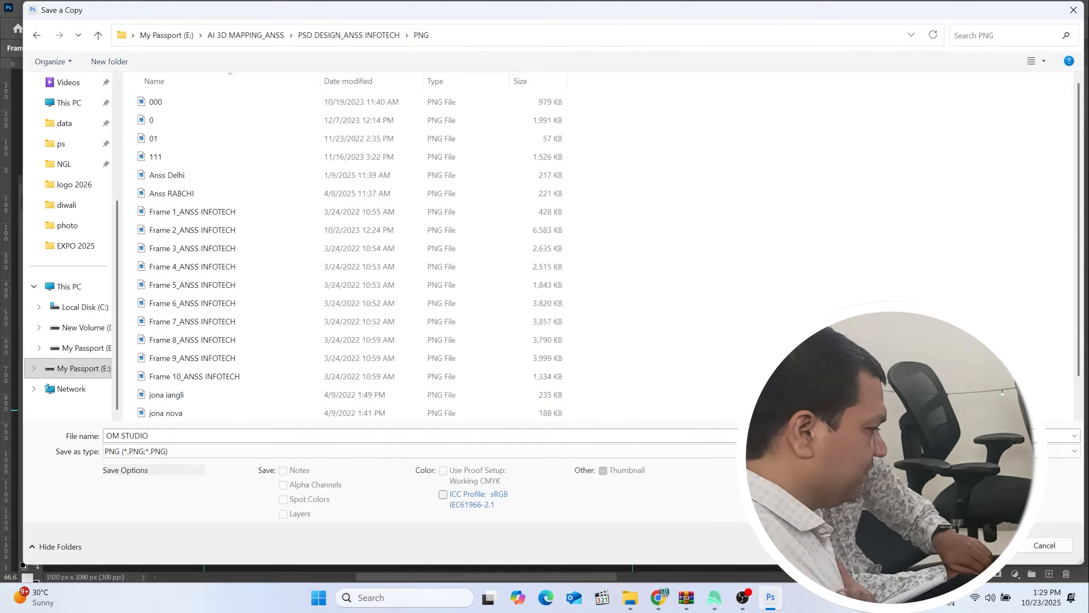
key(Return)
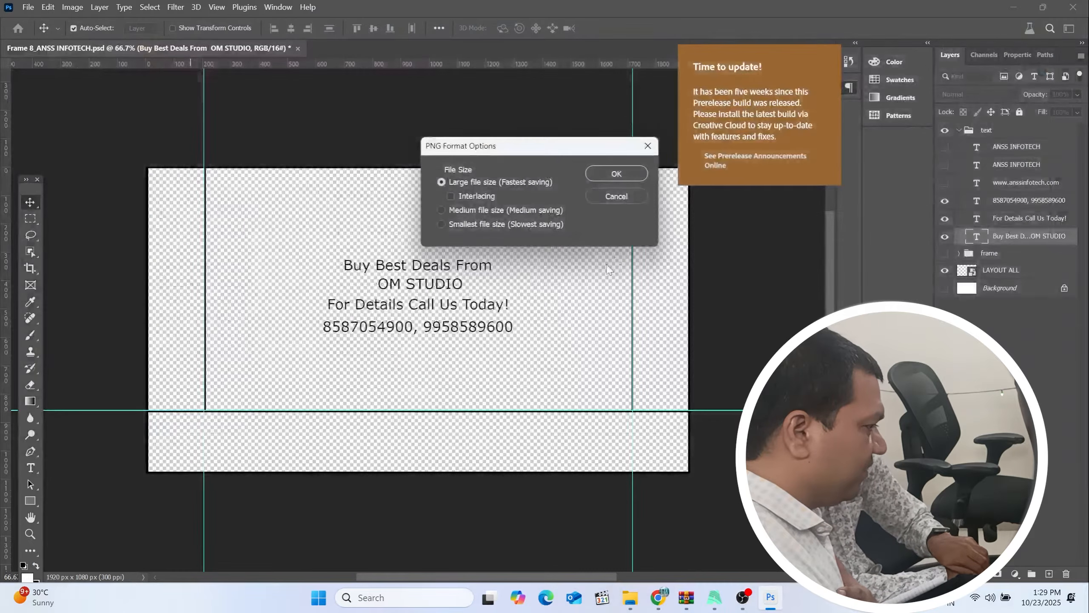
click(616, 173)
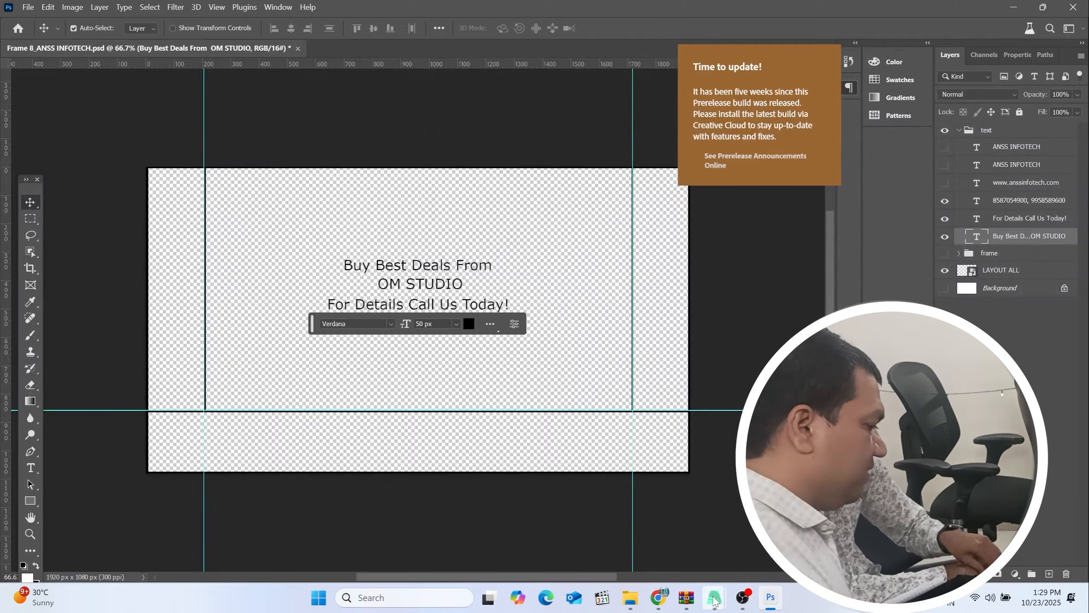
- Switch to Resolume Arena, load OM STUDIO.png into Layer 3, Column 9, and play it
mouse_move(714, 601)
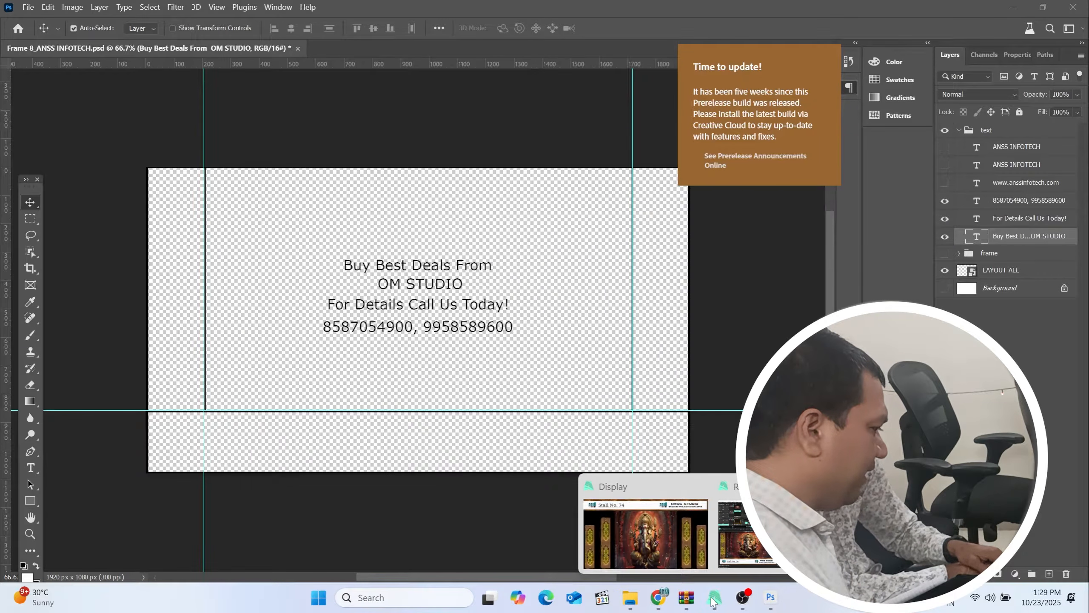
click(671, 541)
mouse_move(714, 599)
click(750, 541)
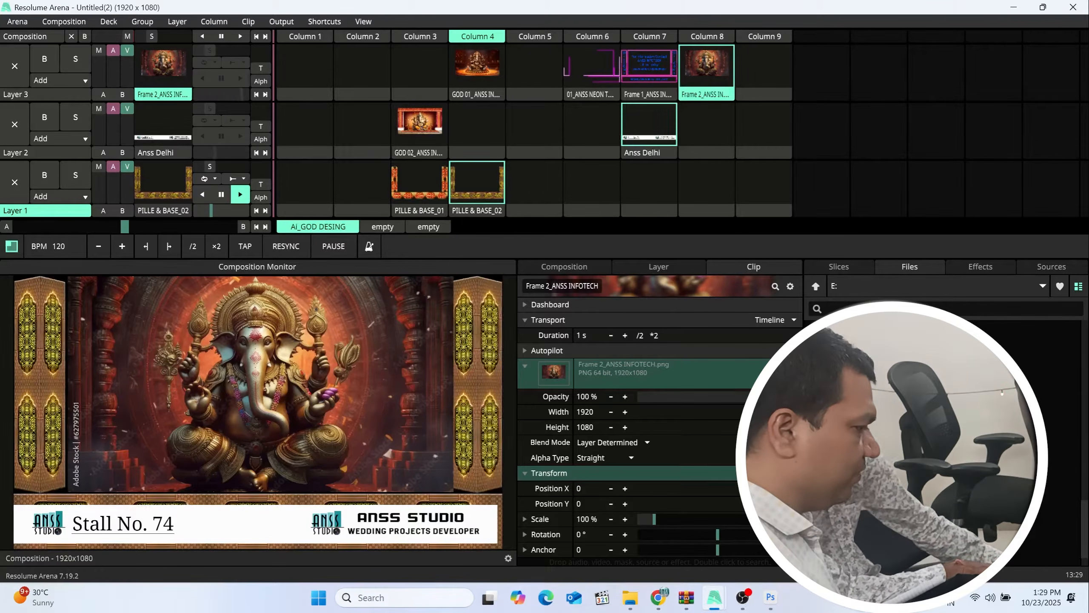
drag(887, 483, 758, 79)
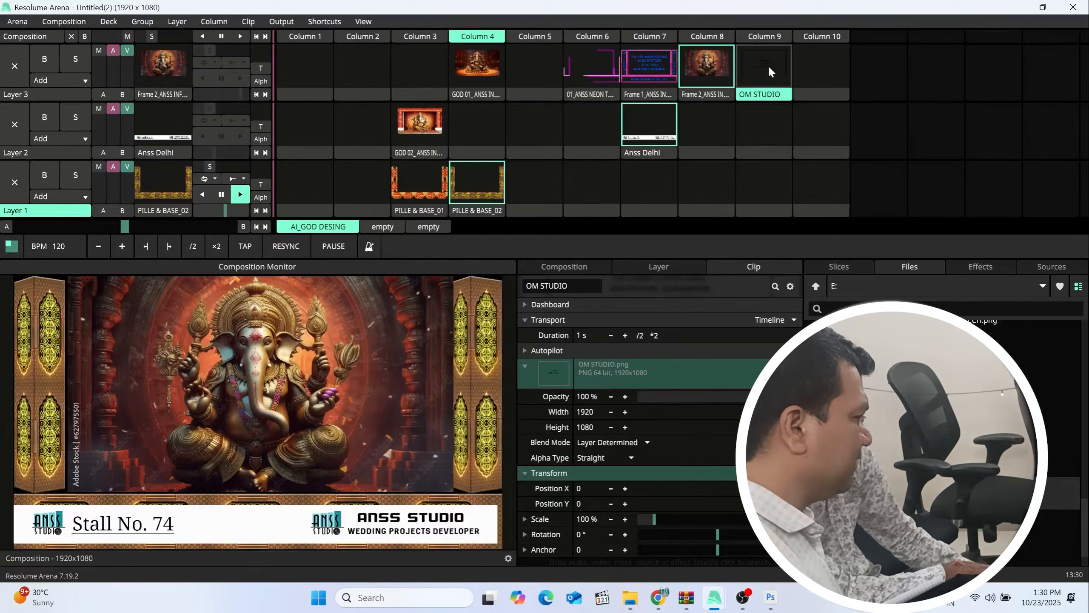
click(768, 65)
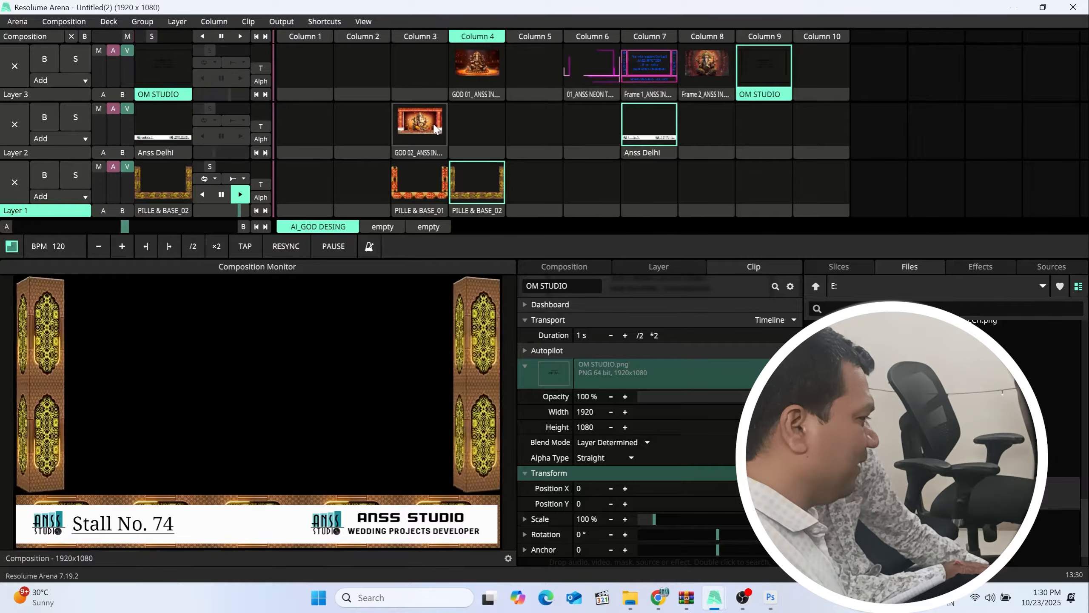
- Play the GOD 02 clip on Layer 2 beneath the text and set the OM STUDIO clip's Position X to 13
click(422, 129)
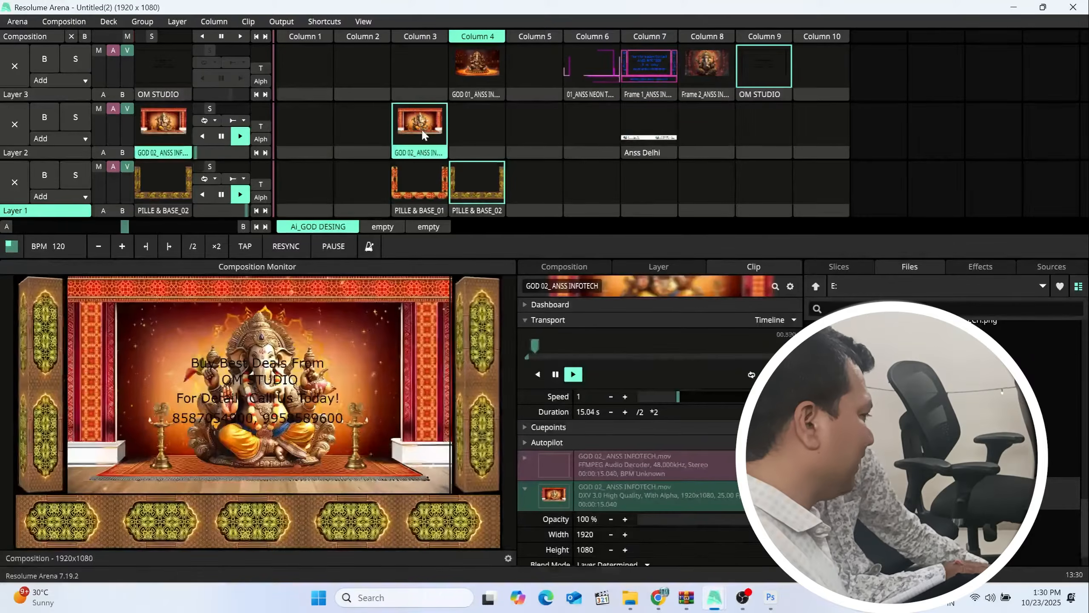
click(758, 72)
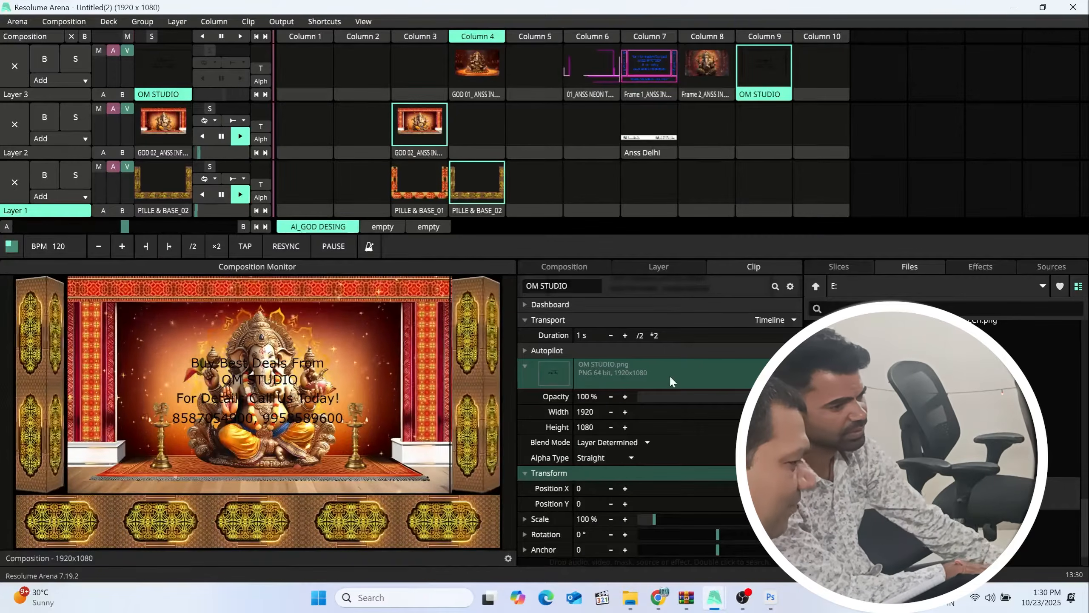
click(624, 488)
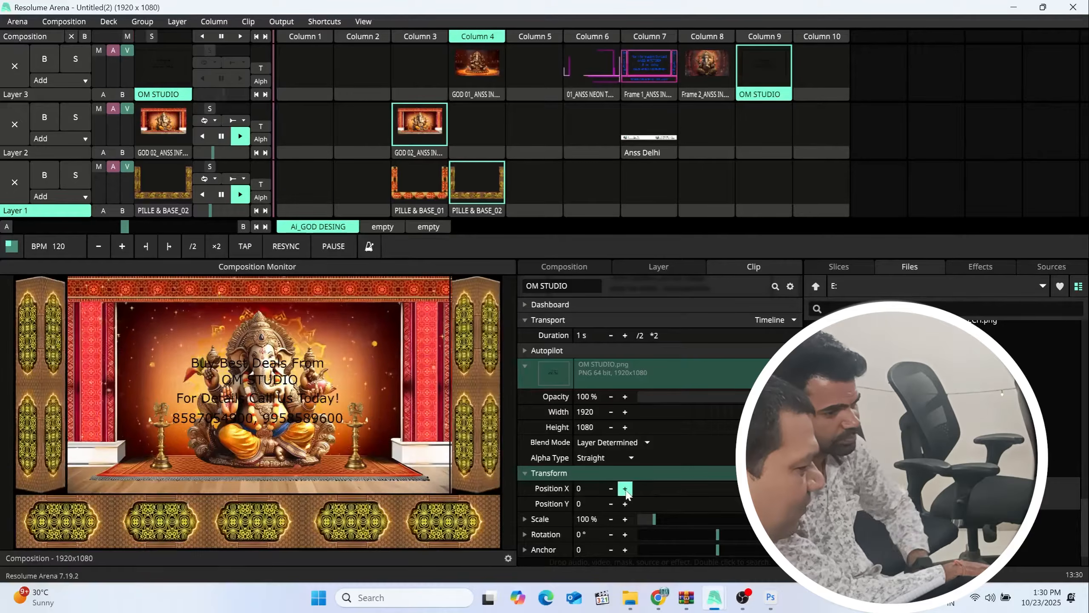
drag(778, 493, 643, 517)
- Switch to Photoshop and move the Buy Best Deals From OM STUDIO text up near the canvas's upper edge
click(770, 599)
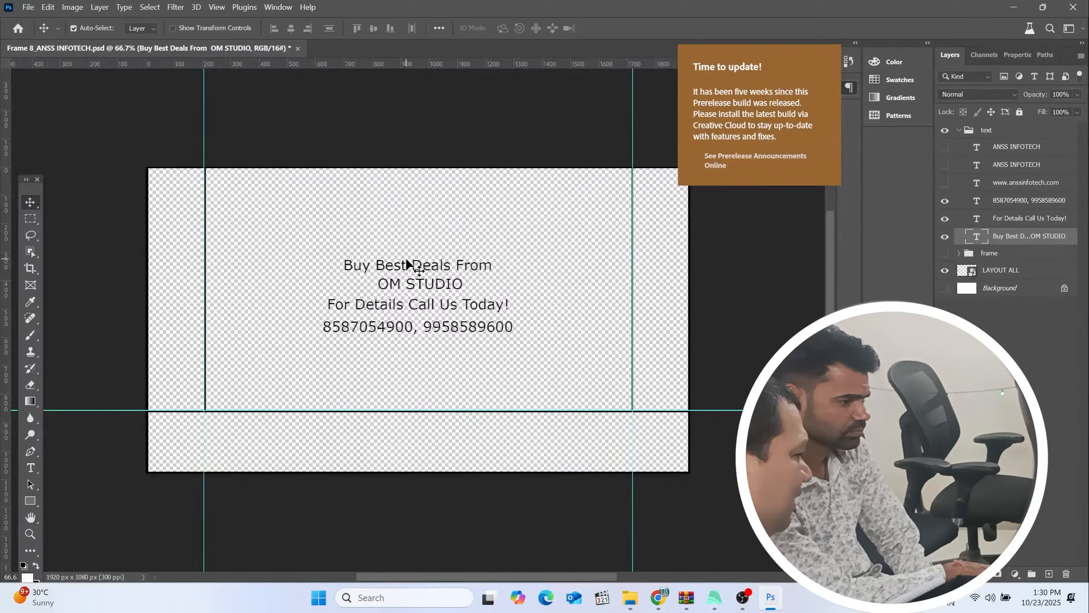
drag(413, 263, 398, 203)
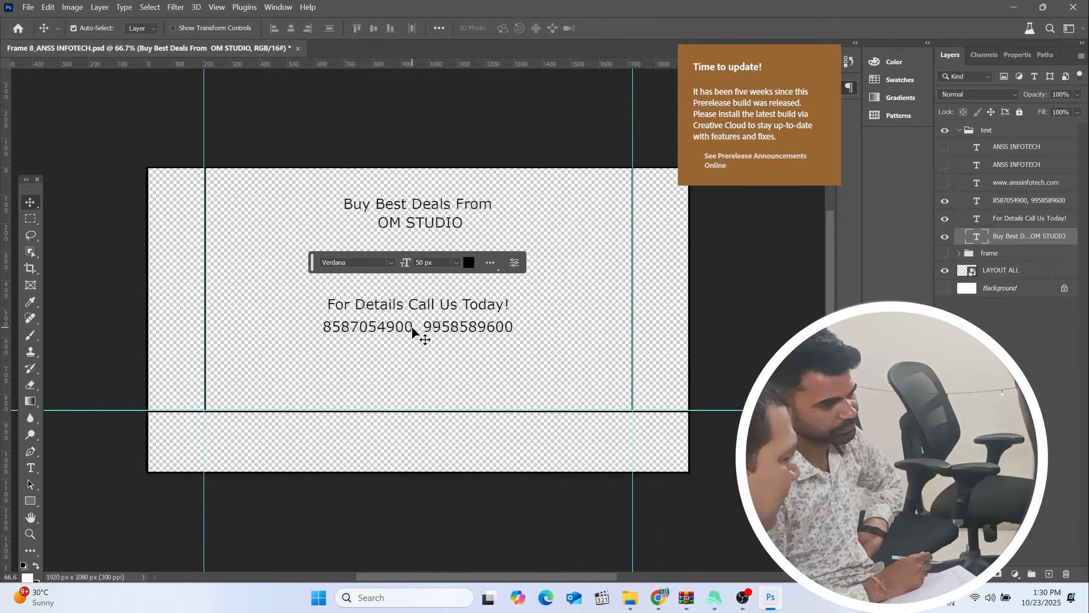
- Close the Frame 8_ANSS INFOTECH.psd document and exit Photoshop
click(298, 49)
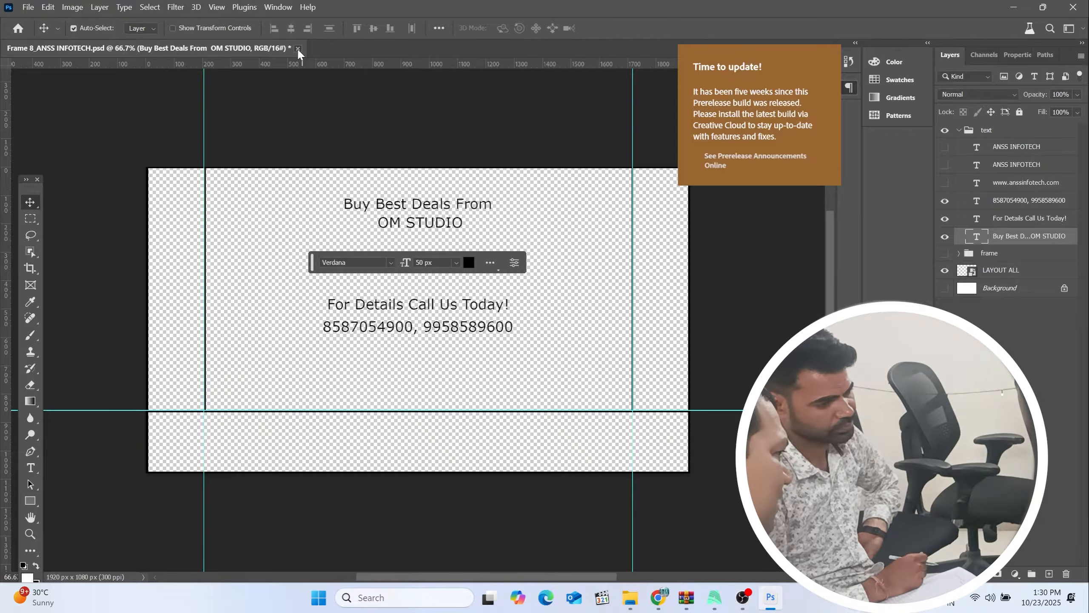
click(592, 243)
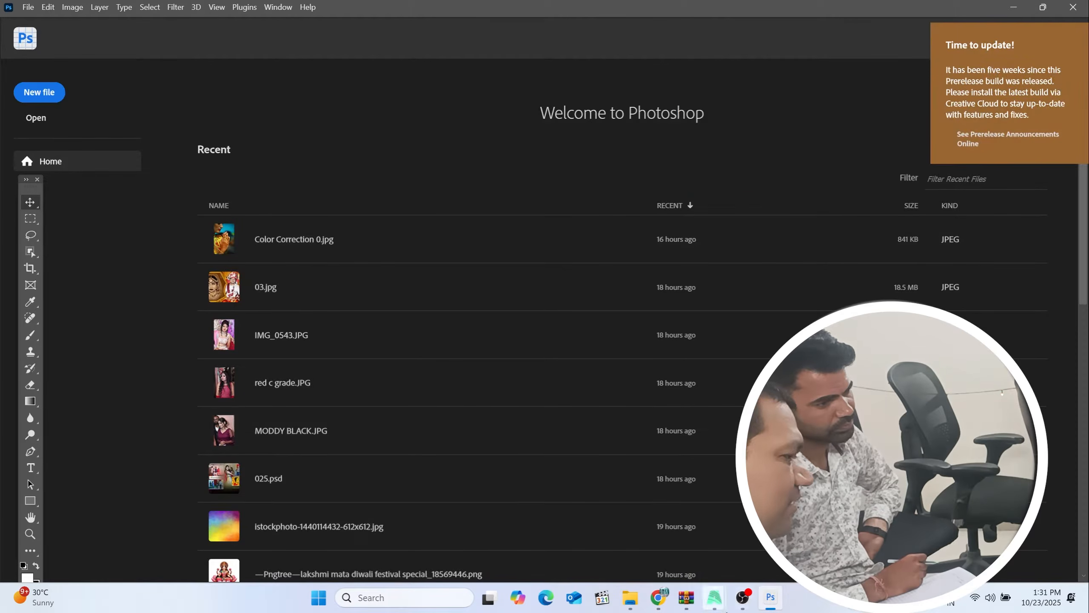
click(1073, 7)
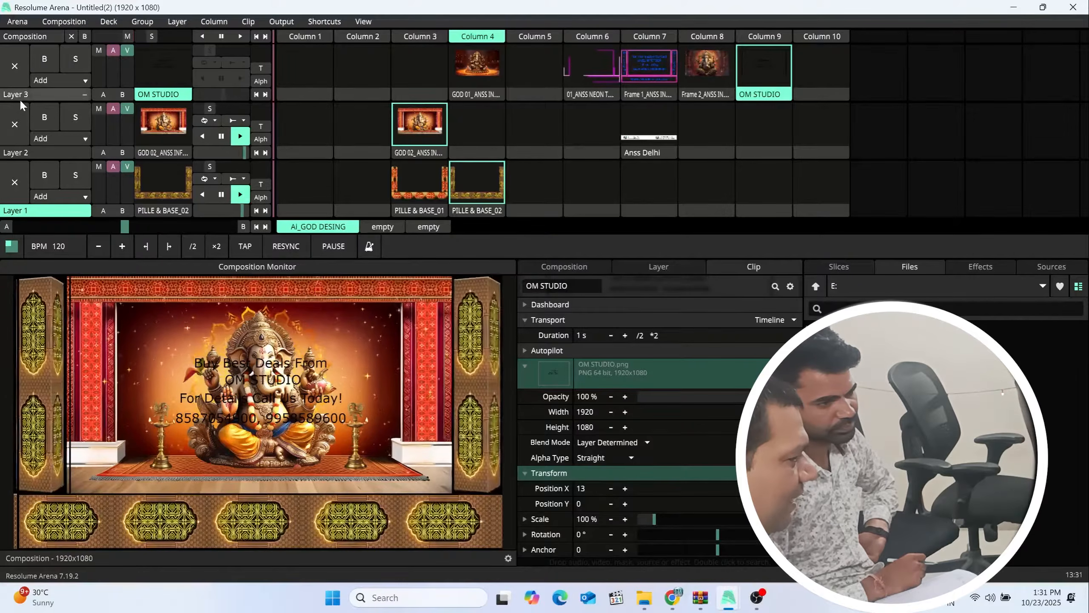
- Clear the OM STUDIO clip from Layer 3's playback and play 01_ANSS NEON THEME over the god scene
click(18, 68)
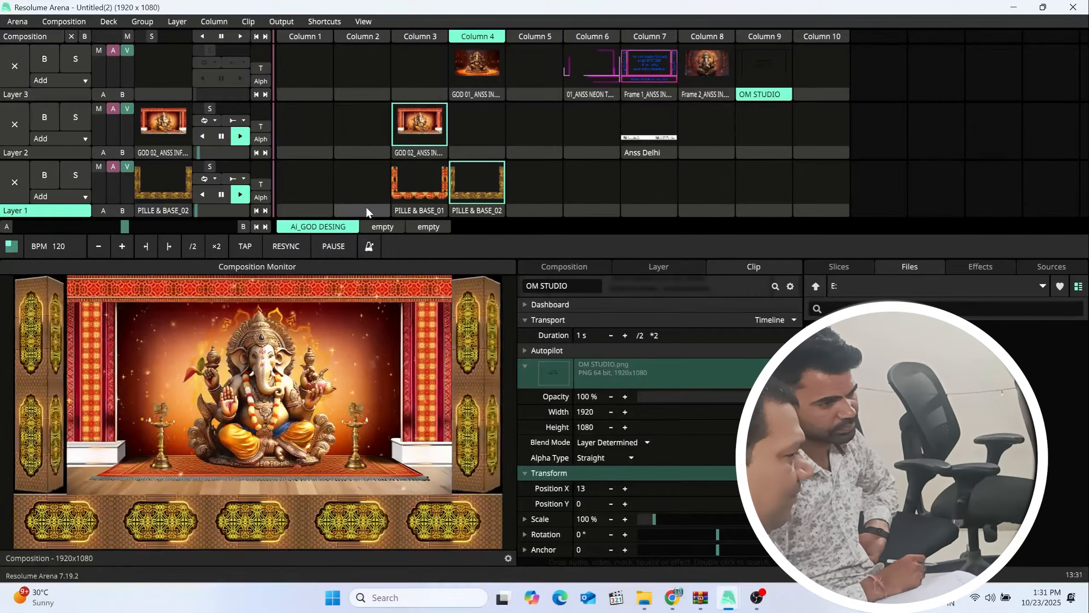
click(588, 84)
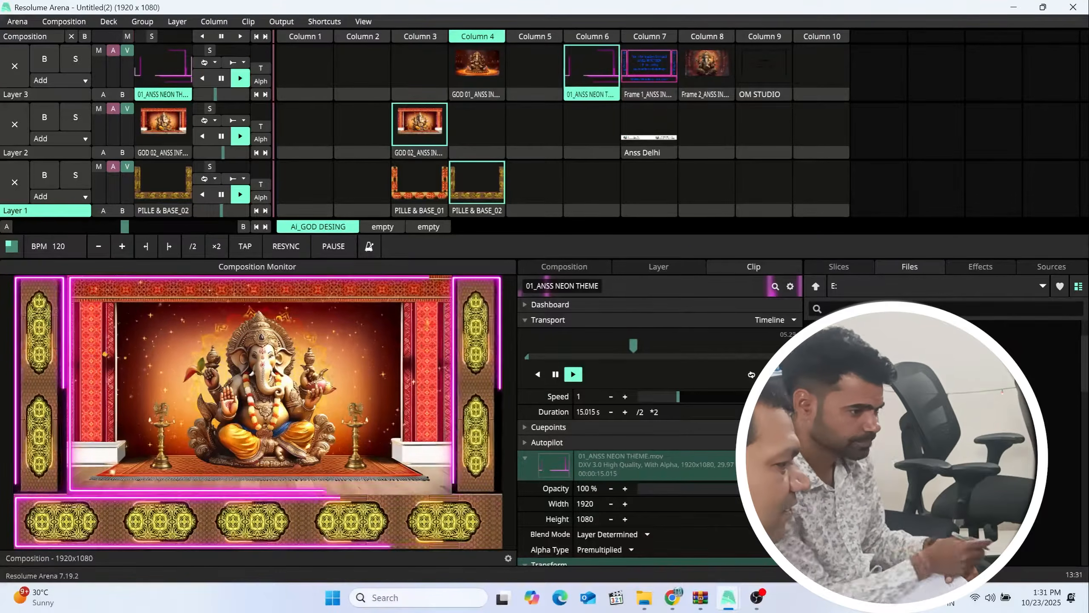
- Load Anss Neon 01 and 01_ANSS LIGHT THEME into Columns 9 and 10 of Layer 3, playing each one
drag(1060, 472, 766, 70)
click(767, 70)
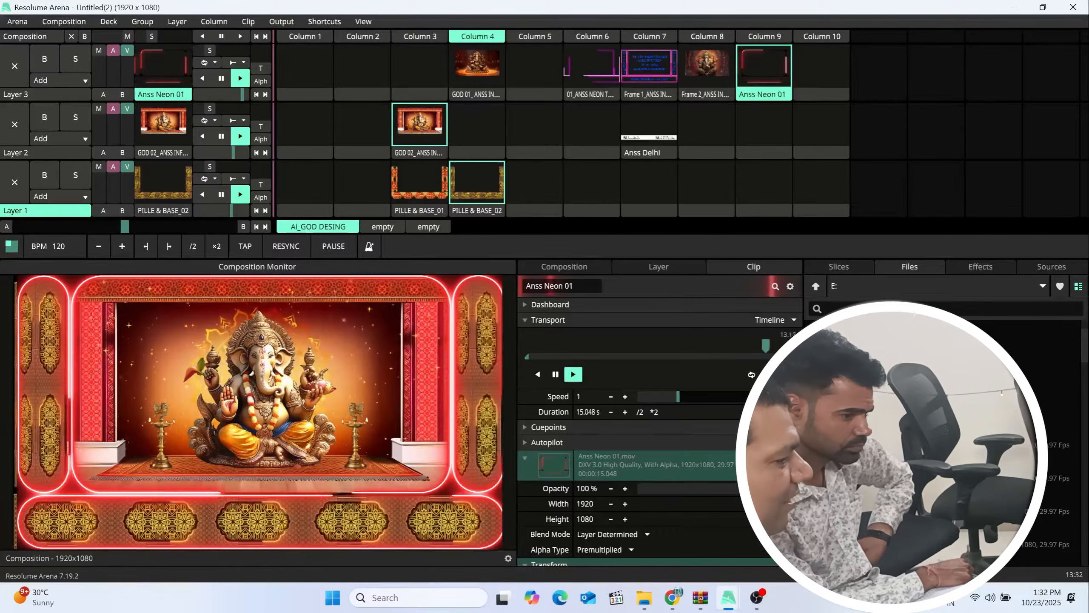
drag(1055, 447, 815, 63)
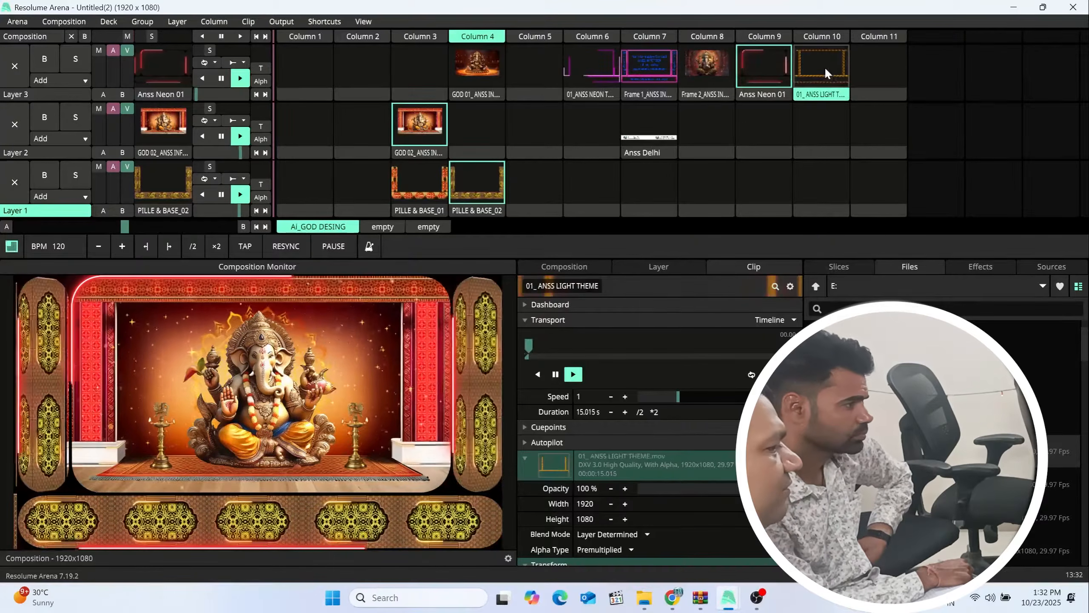
click(831, 62)
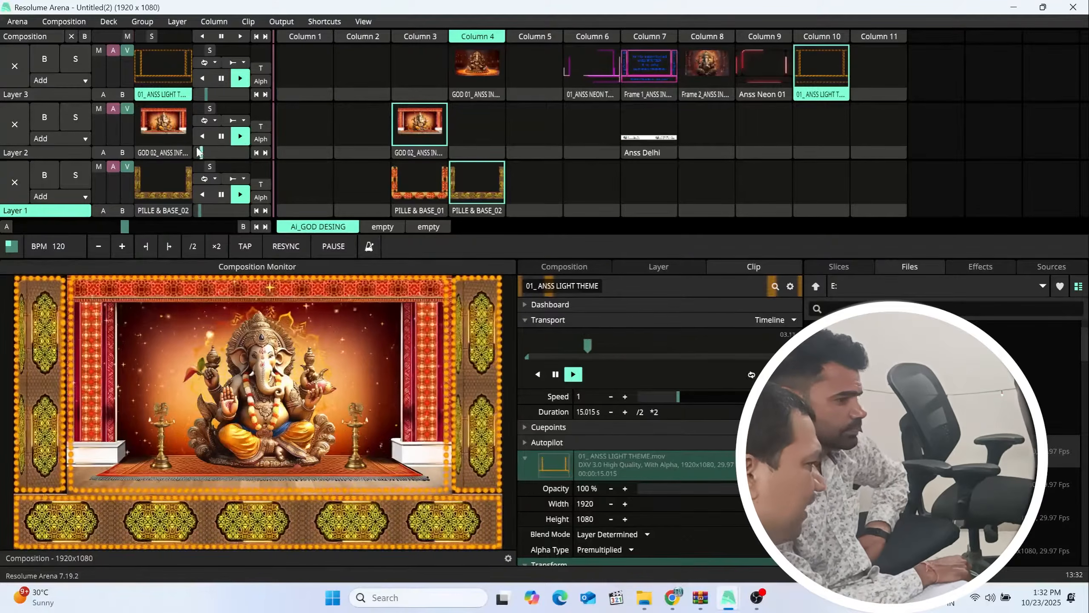
- Fade out the video of Layers 2 and 1, and load and play Light Loop_01 in Layer 2, Column 9
click(127, 108)
click(127, 167)
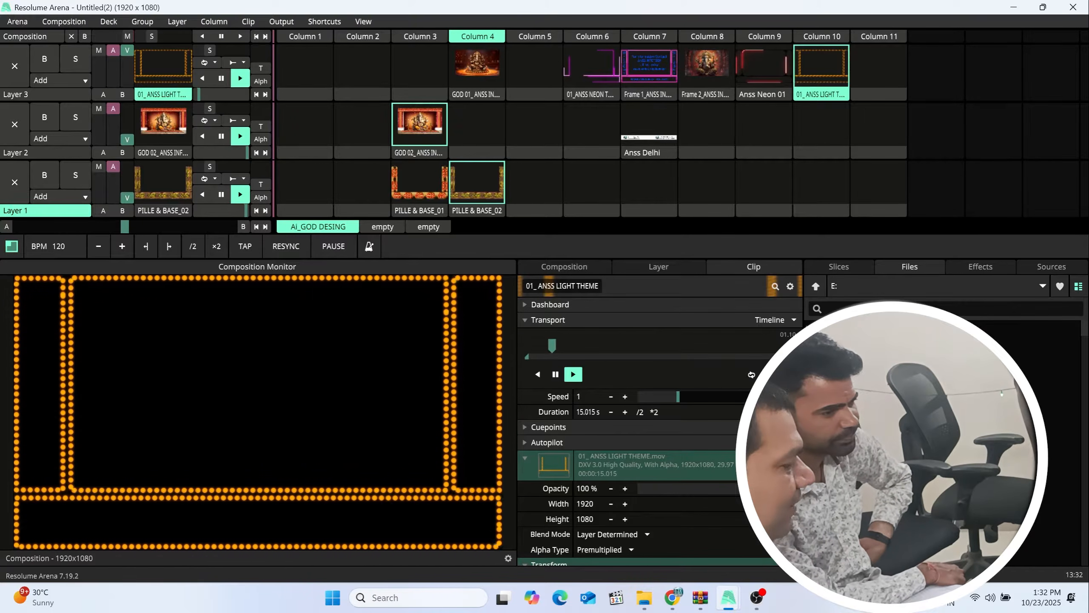
drag(1063, 472, 763, 137)
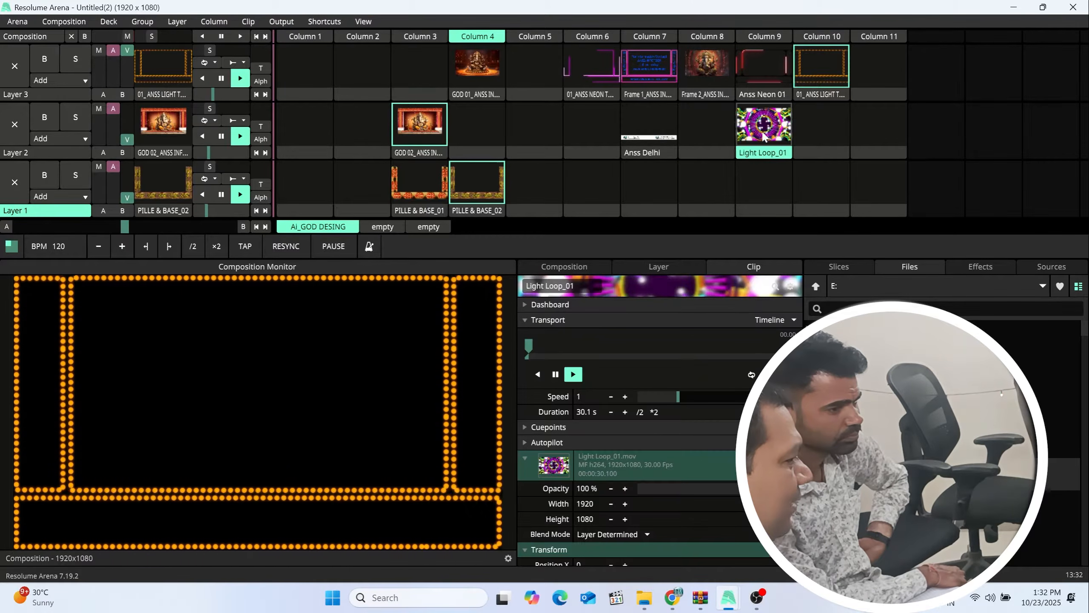
click(769, 131)
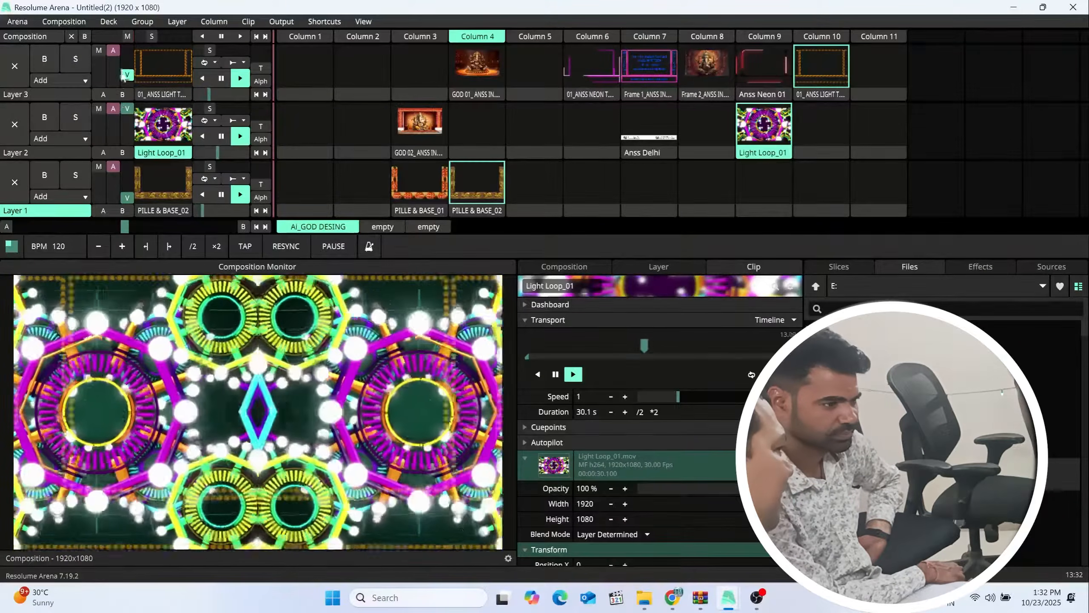
- Play 01_ANSS NEON THEME on Layer 3 and combine it with 02_Golden Hole loaded into Layer 2, Column 10
click(602, 73)
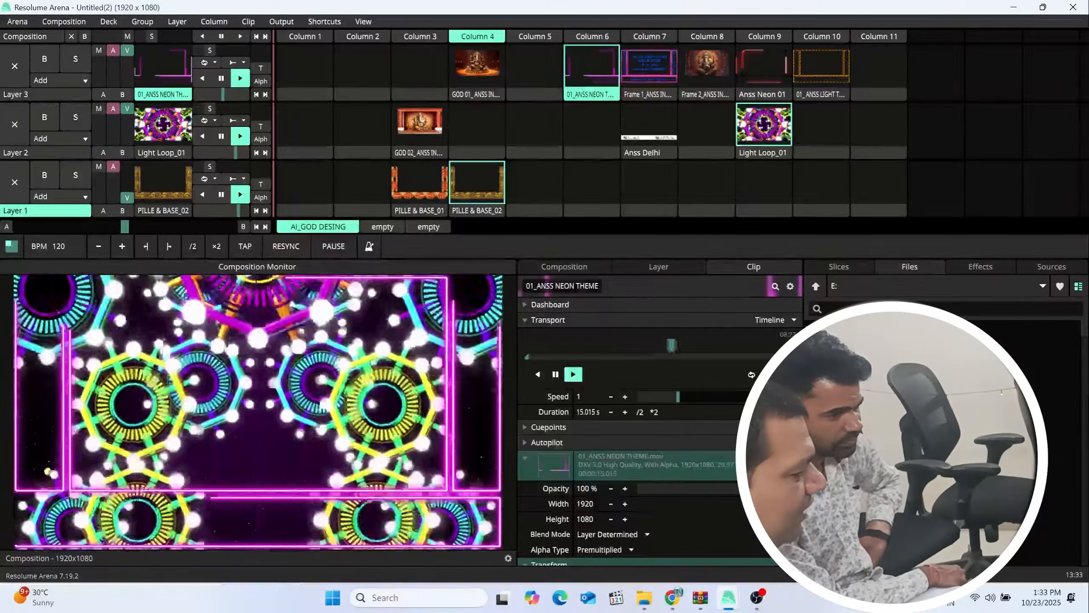
drag(836, 476, 818, 135)
click(820, 133)
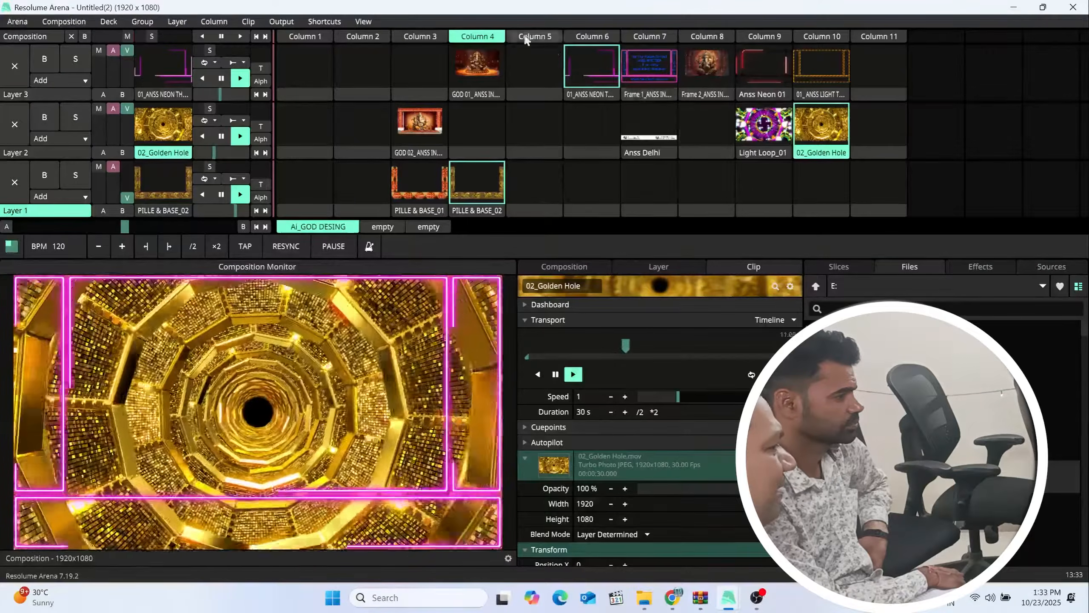
- Open the Advanced Output settings and select Slice 7 to inspect the sliced output mapping
click(281, 22)
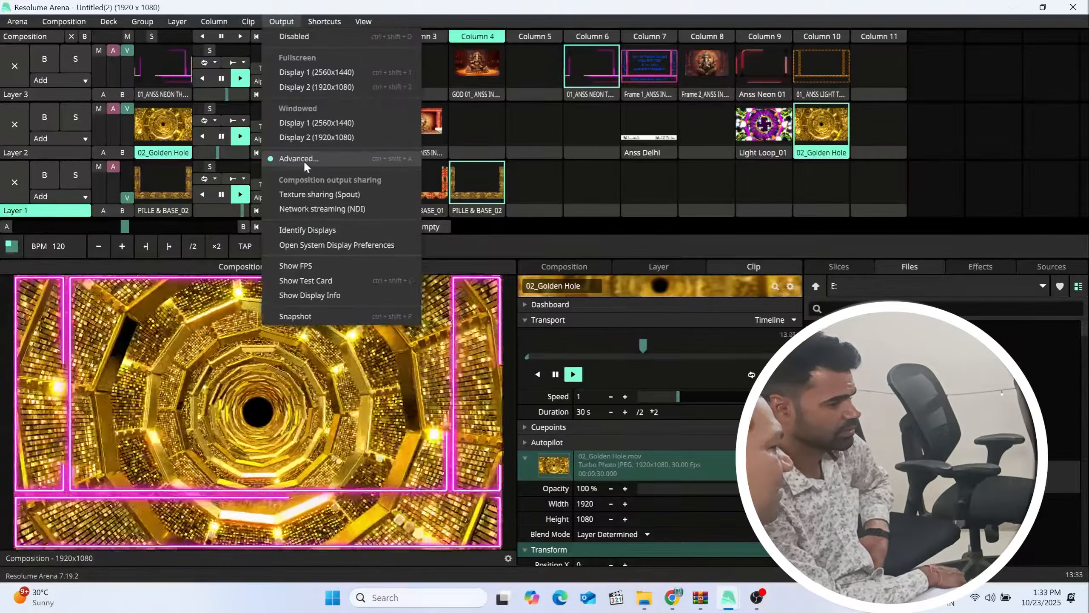
click(305, 164)
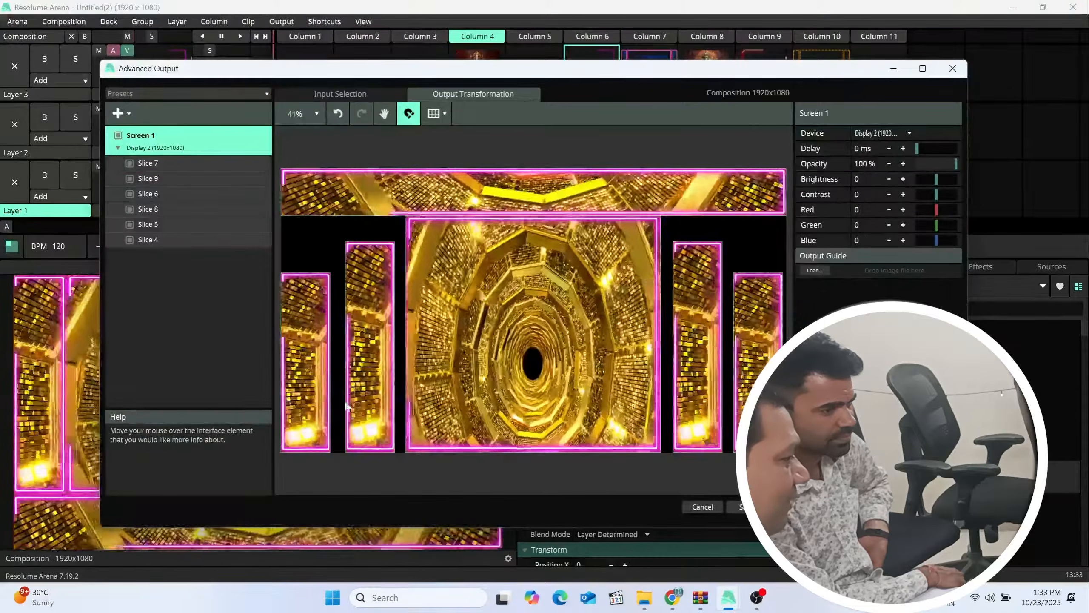
click(369, 353)
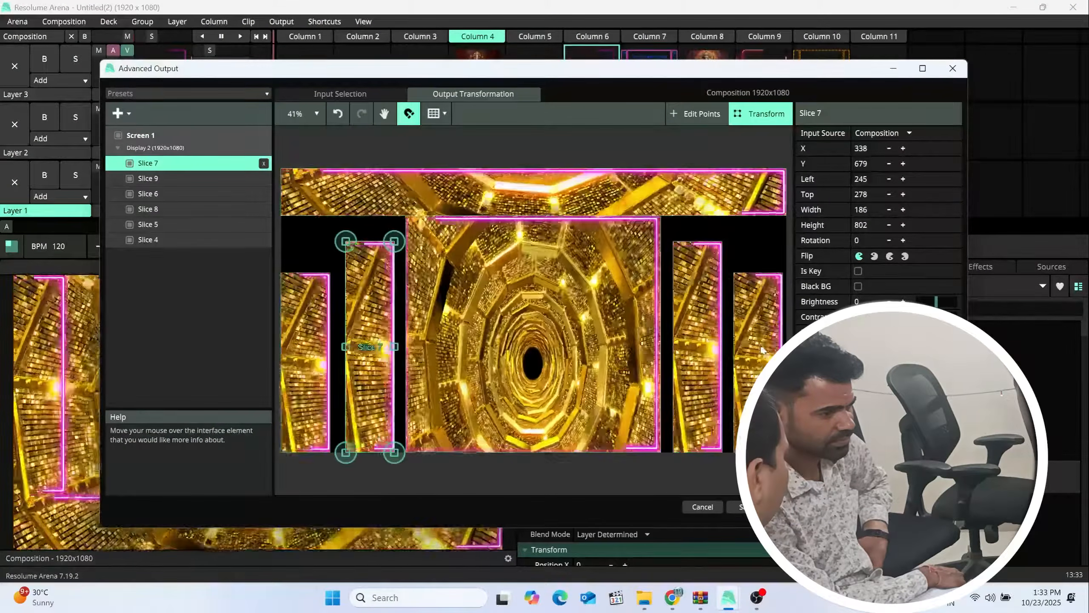
- Move Slice 6's input region to the composition's right pillar at X 1819.5, Y 432, and return to the output transformation
click(698, 357)
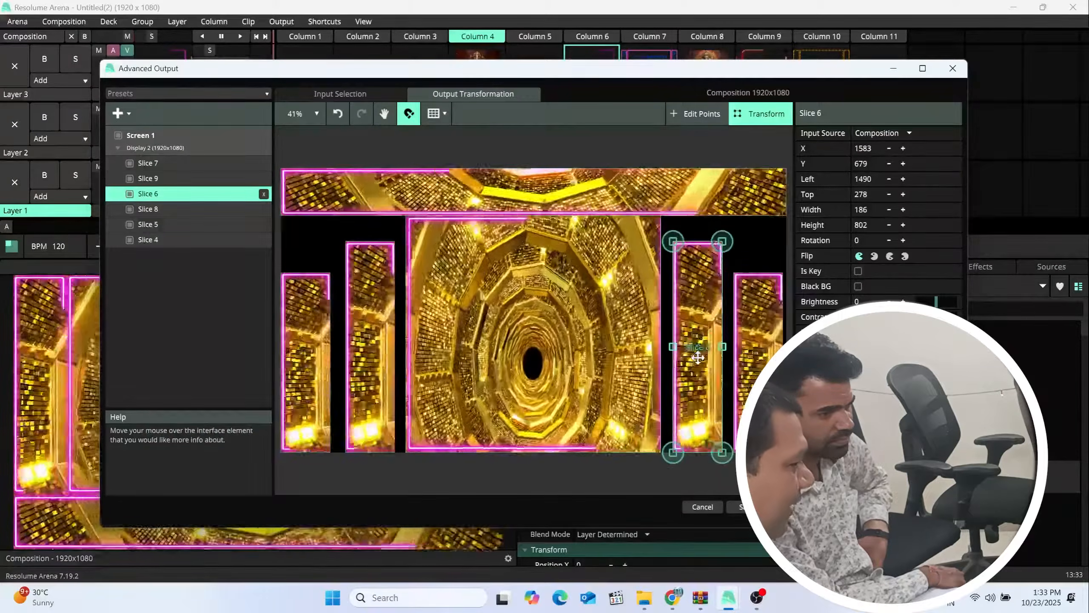
click(335, 94)
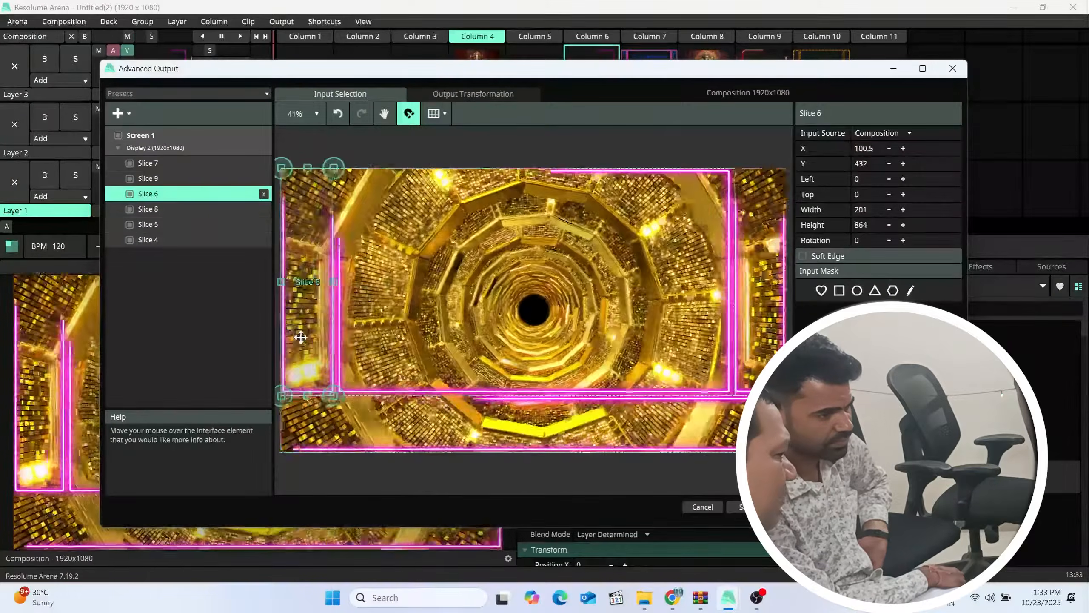
drag(304, 347, 754, 336)
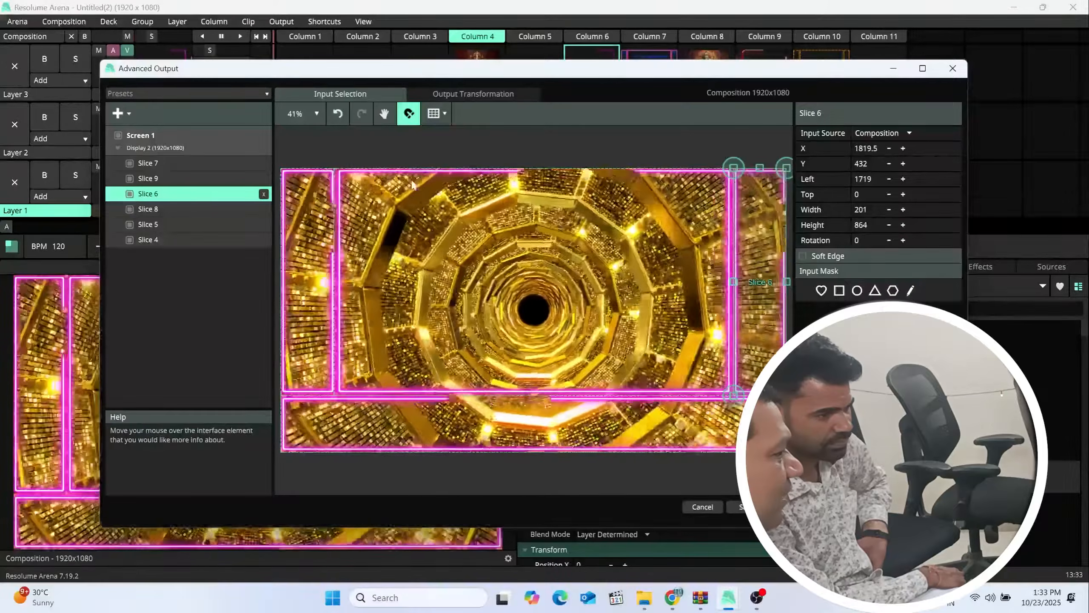
click(465, 94)
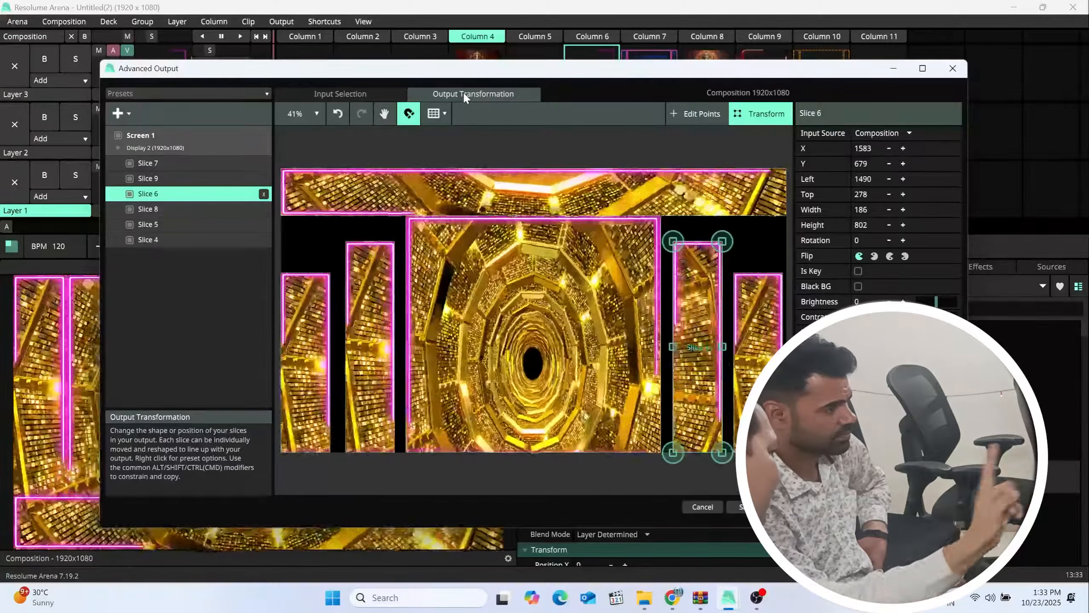
- Move Slice 8's input region to the composition's right pillar at X 1819.5, Y 432, and save the output mapping
click(370, 279)
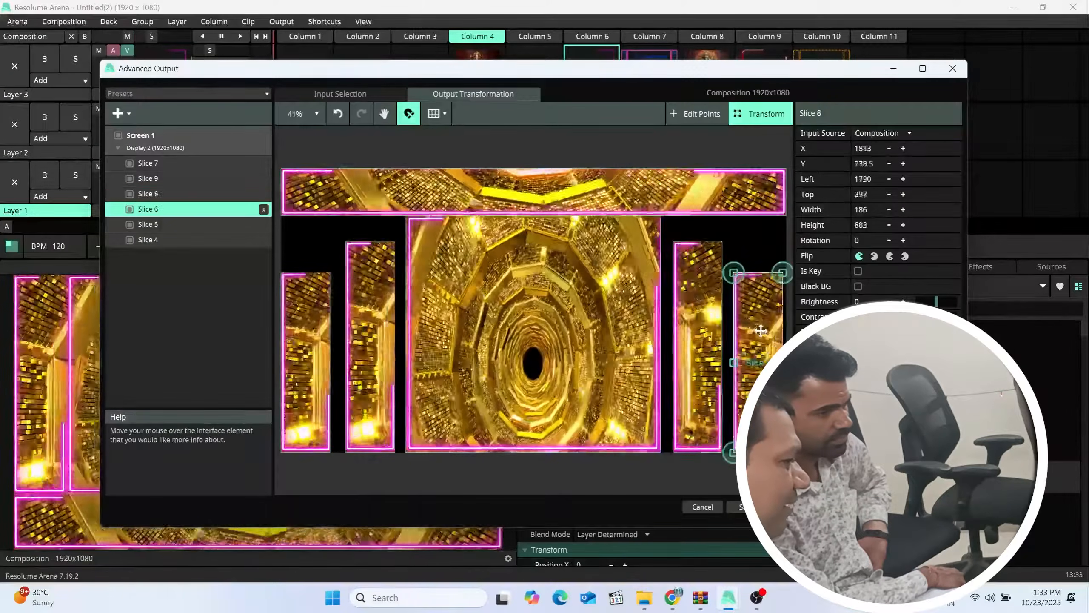
click(353, 93)
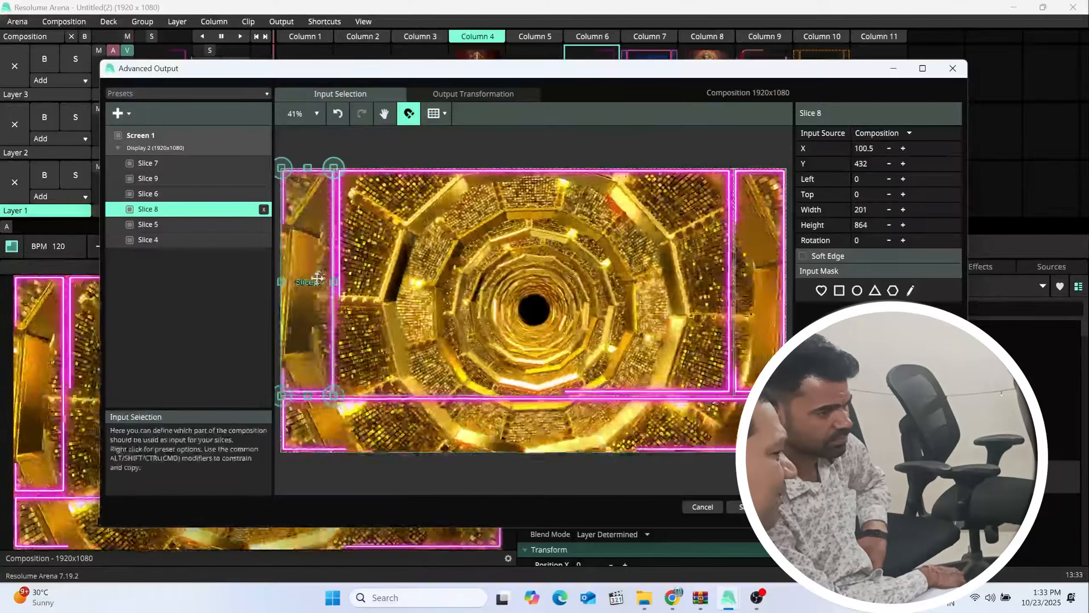
drag(309, 281, 763, 270)
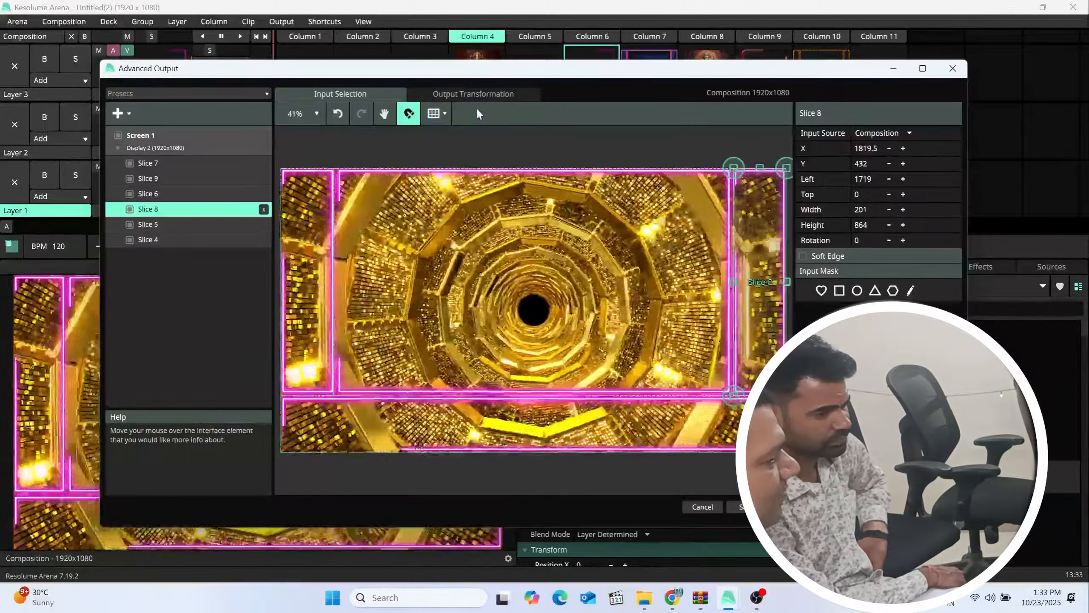
click(476, 96)
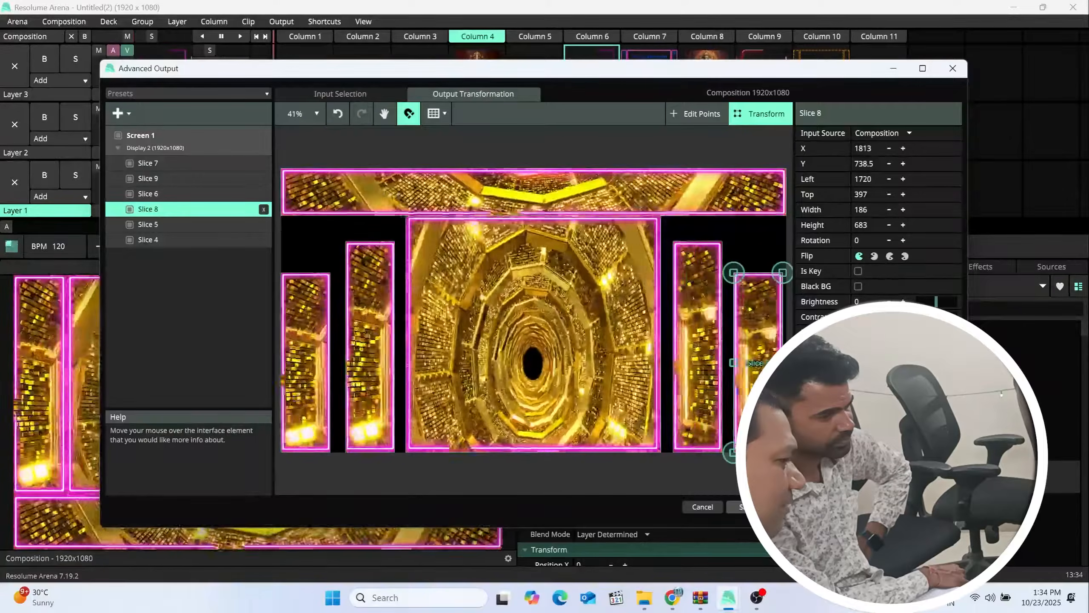
click(744, 507)
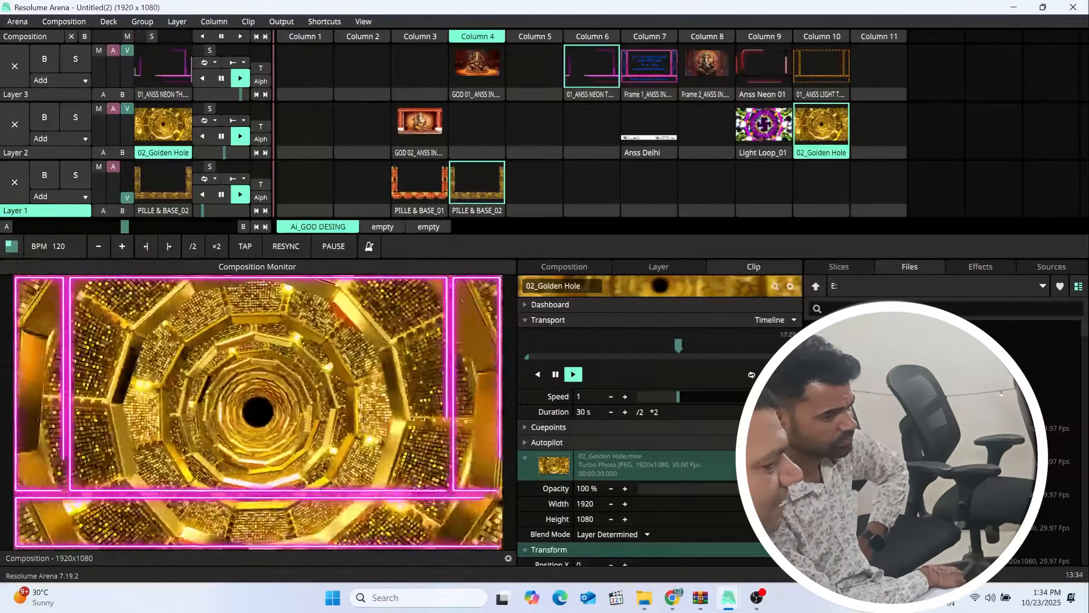
- Load and play Water Fall 03 in Layer 2, Column 11, and move 02_Golden Hole to Layer 1, Column 10, playing it underneath
drag(986, 419, 886, 137)
click(889, 126)
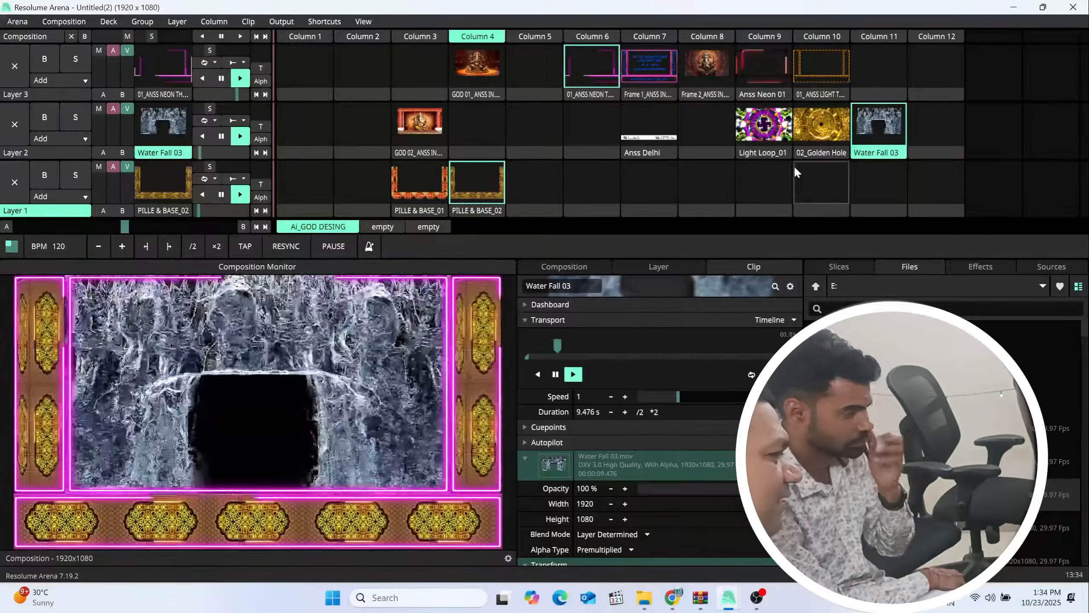
drag(815, 161, 817, 183)
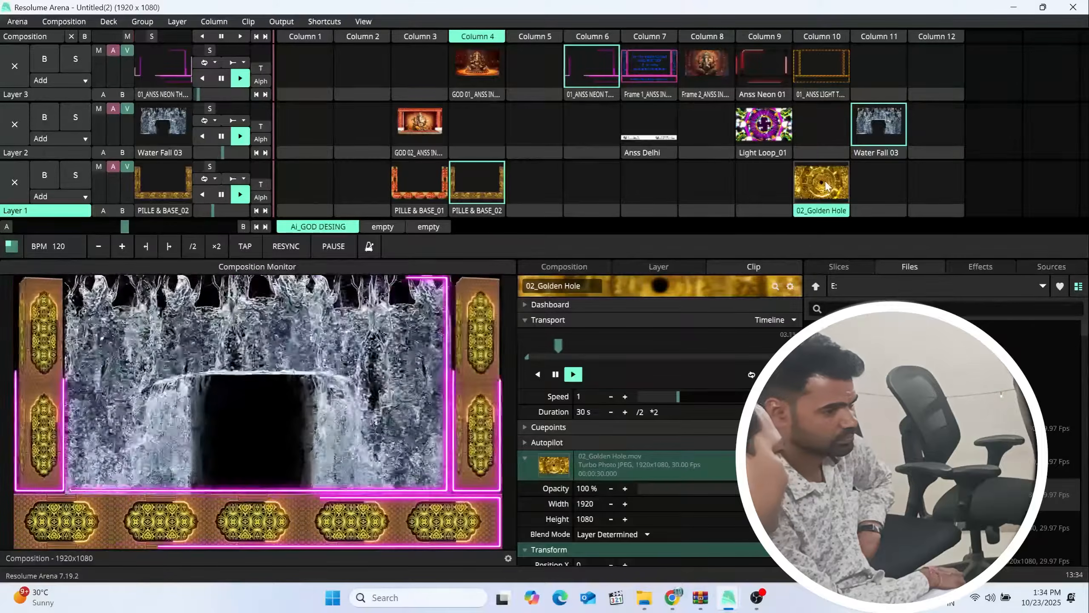
click(826, 185)
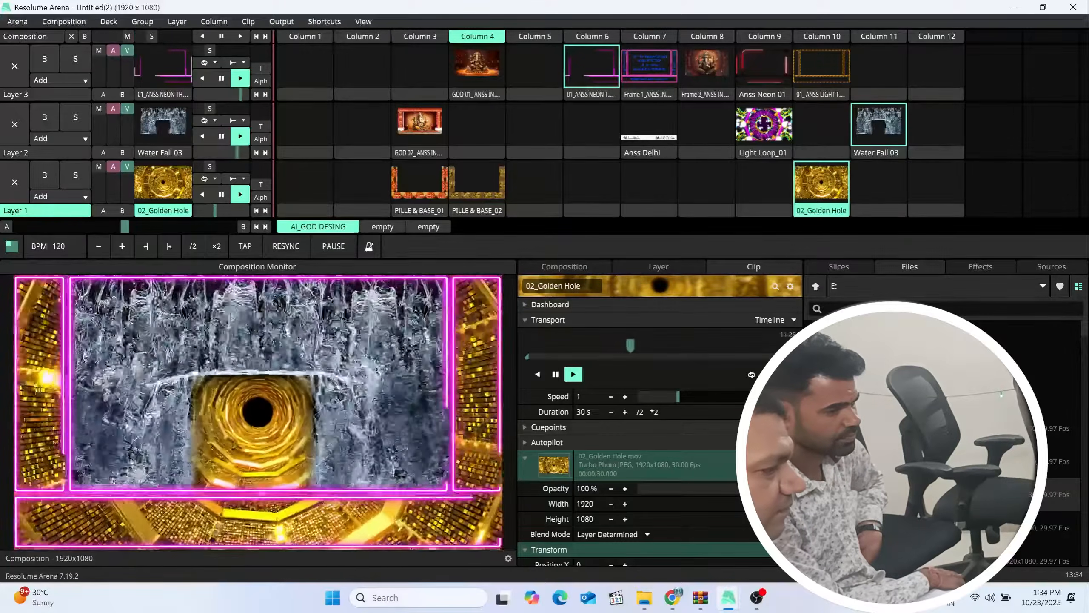
- Place and play ANSS INFOTECH_01 in Layer 2, Column 12, trying 02_Golden Hole and PILLE & BASE_01 beneath it on Layer 1
click(15, 182)
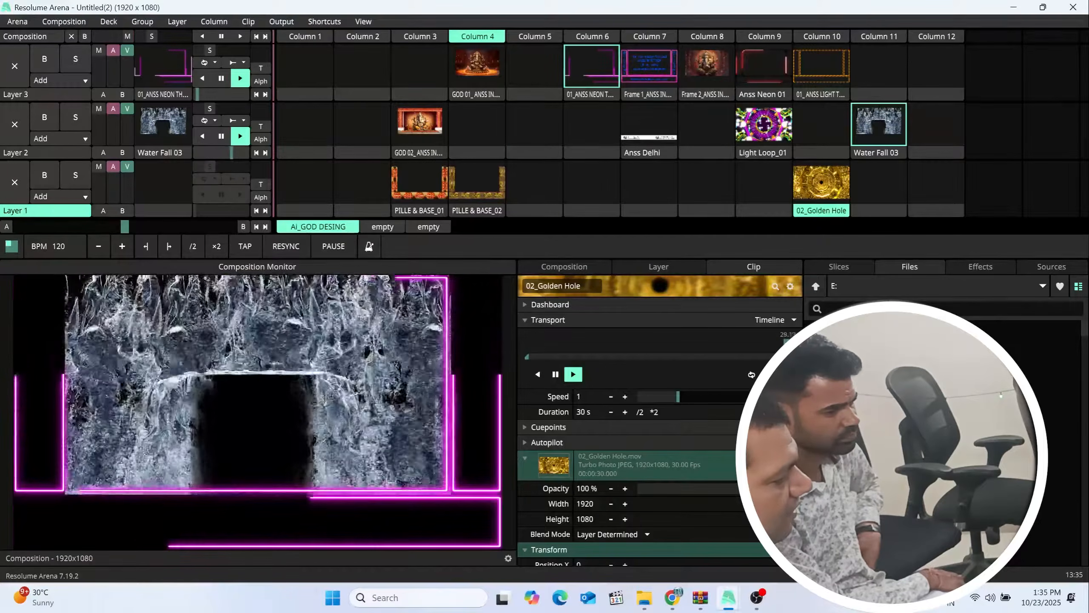
drag(901, 490, 878, 183)
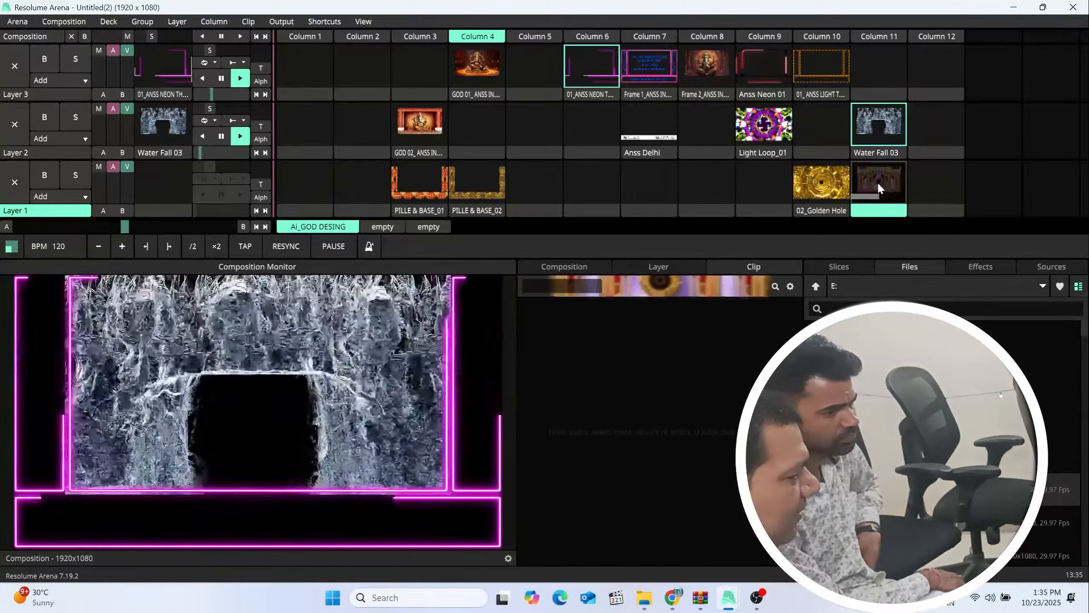
click(884, 189)
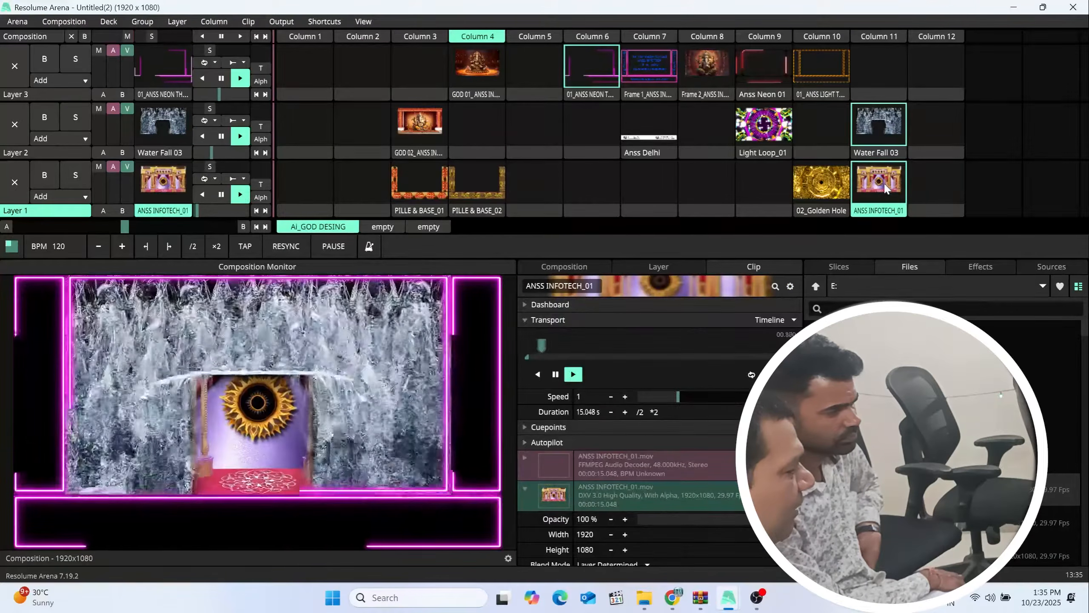
drag(884, 189, 937, 126)
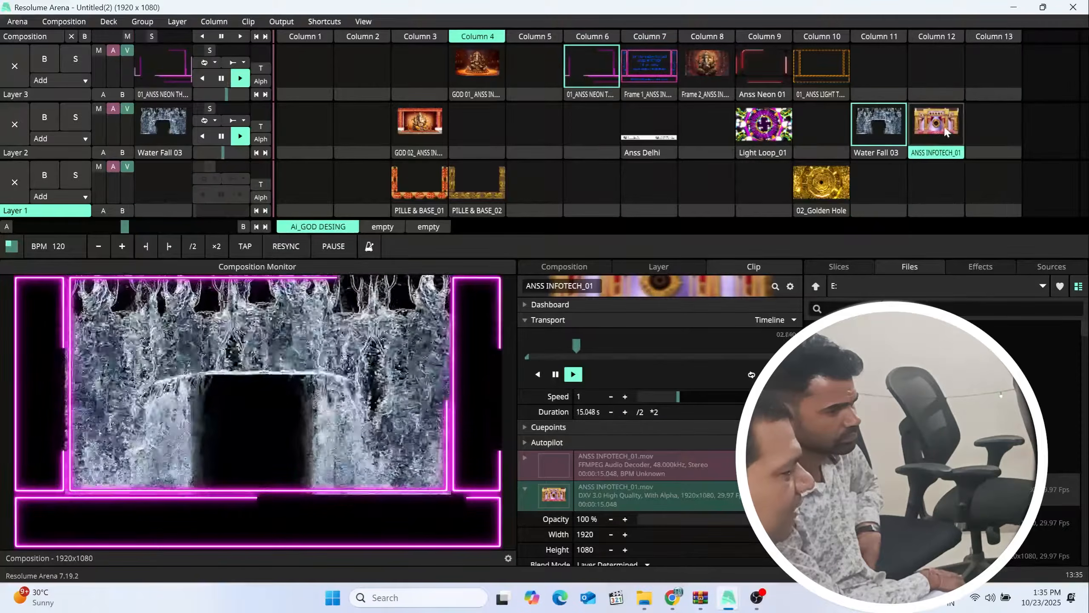
click(941, 125)
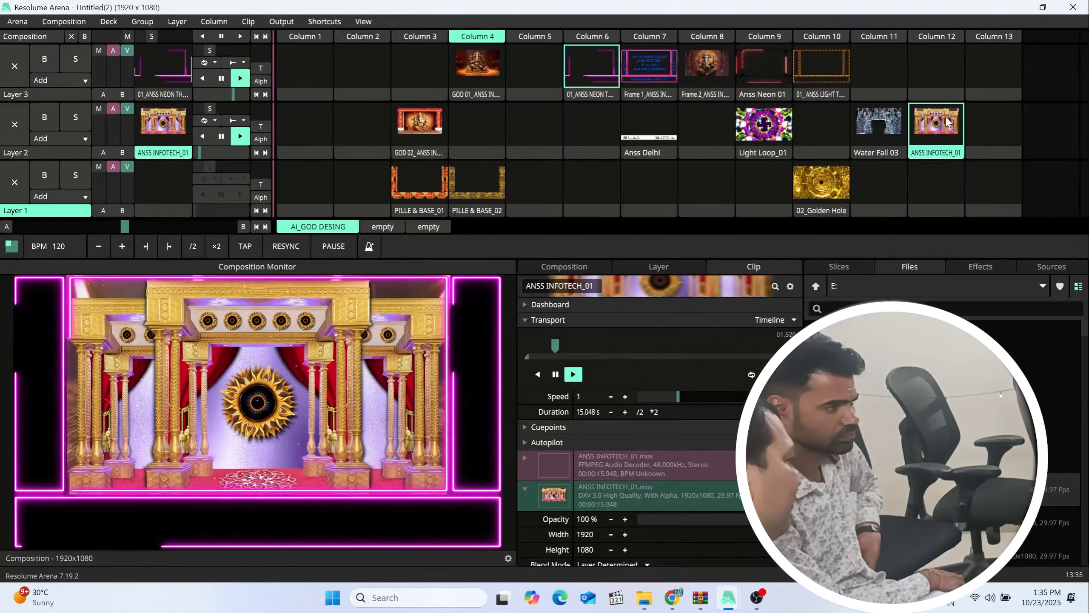
click(817, 185)
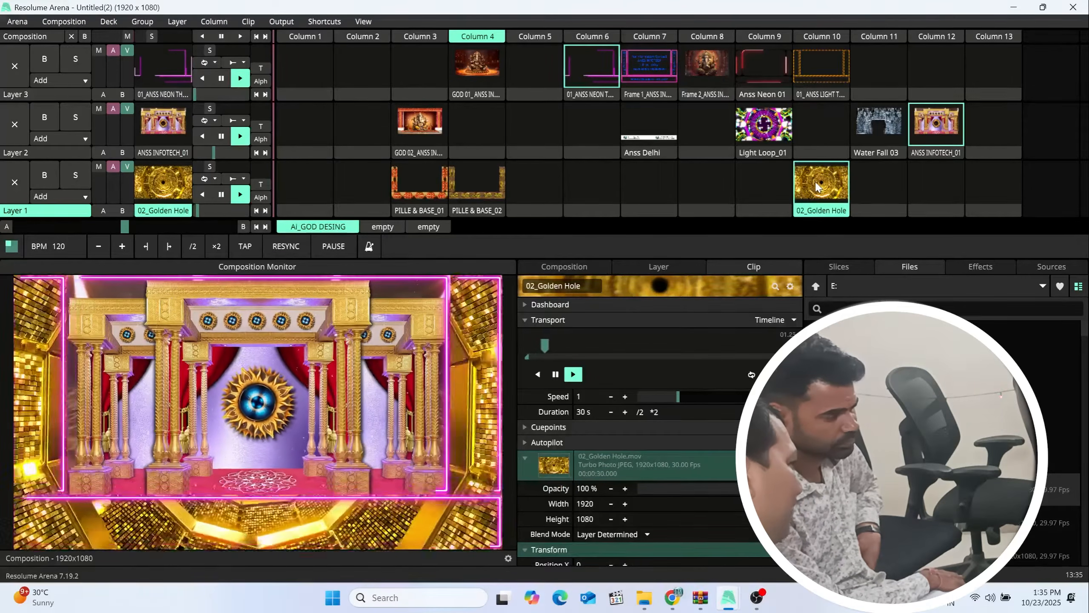
click(420, 185)
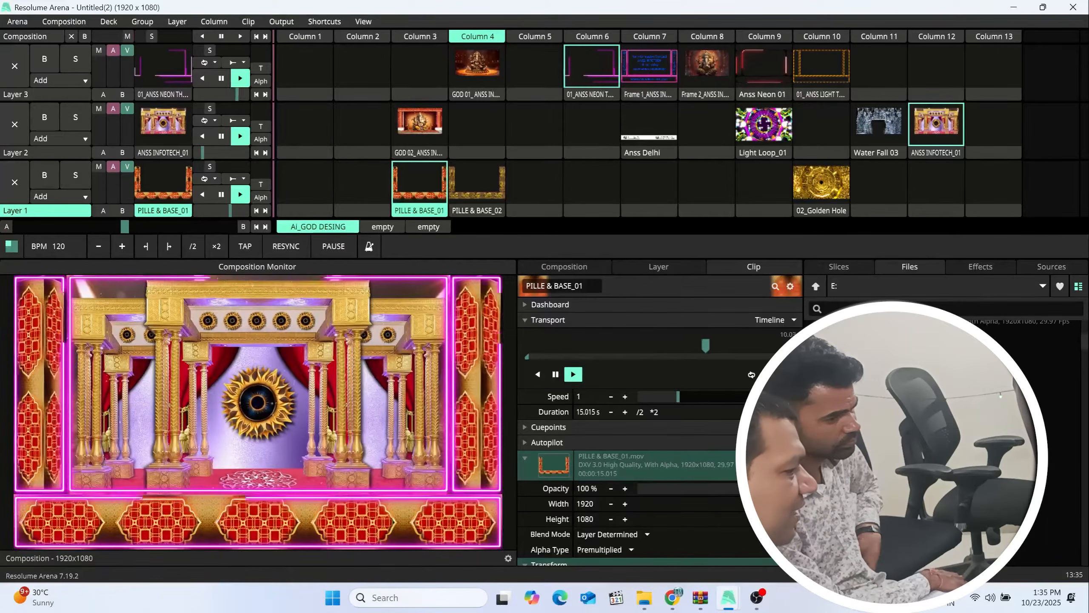
- Load the 04, 16 and 18_ANSS NEON THEME clips into Columns 11, 12 and 13 of Layer 3, playing each one
drag(881, 354, 887, 71)
click(886, 68)
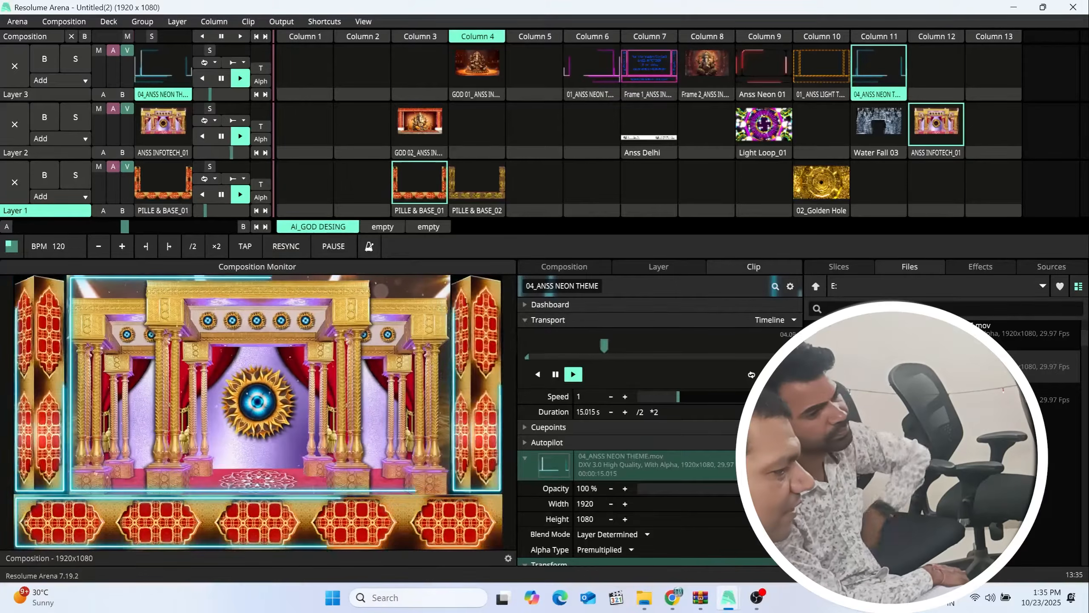
drag(888, 479, 935, 73)
click(936, 73)
drag(892, 545, 979, 76)
click(995, 68)
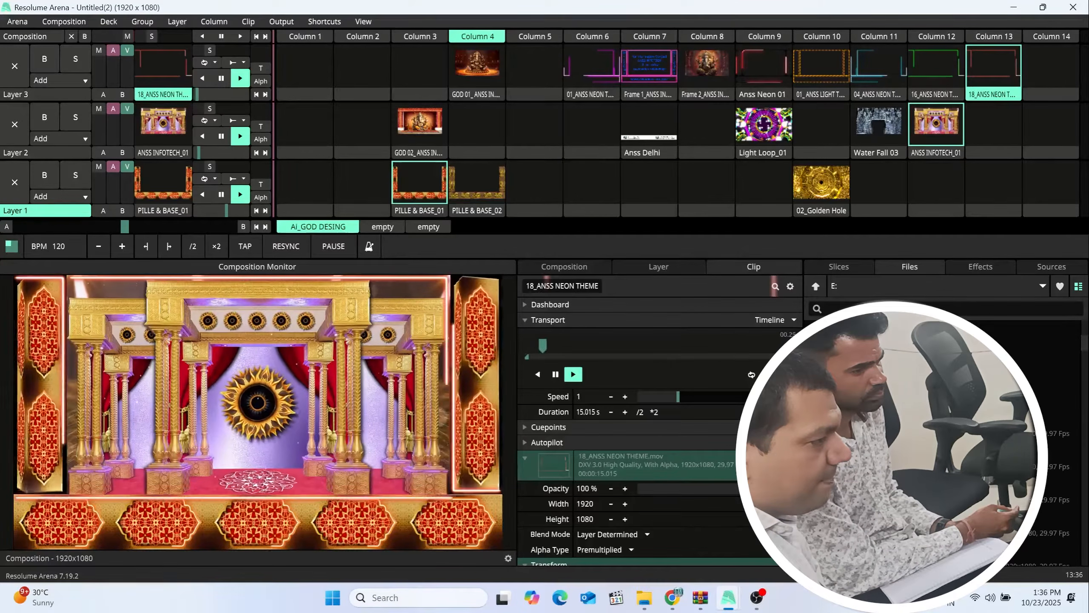
- Load and play 81_ANSS NEON THEME in Layer 3, Column 5, and set its playback speed to 1.47
drag(923, 433, 541, 79)
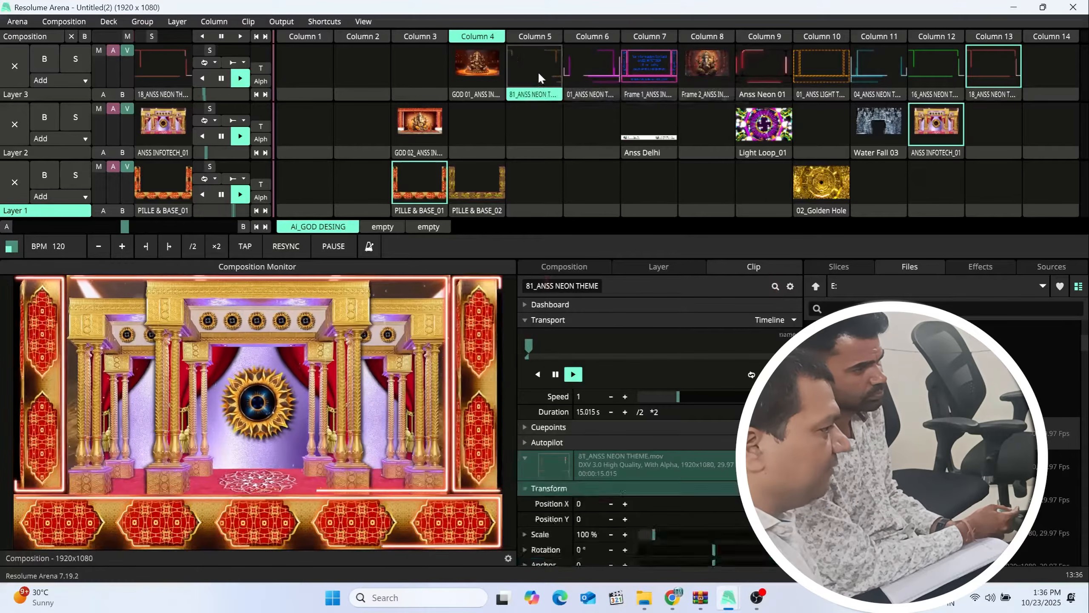
click(538, 72)
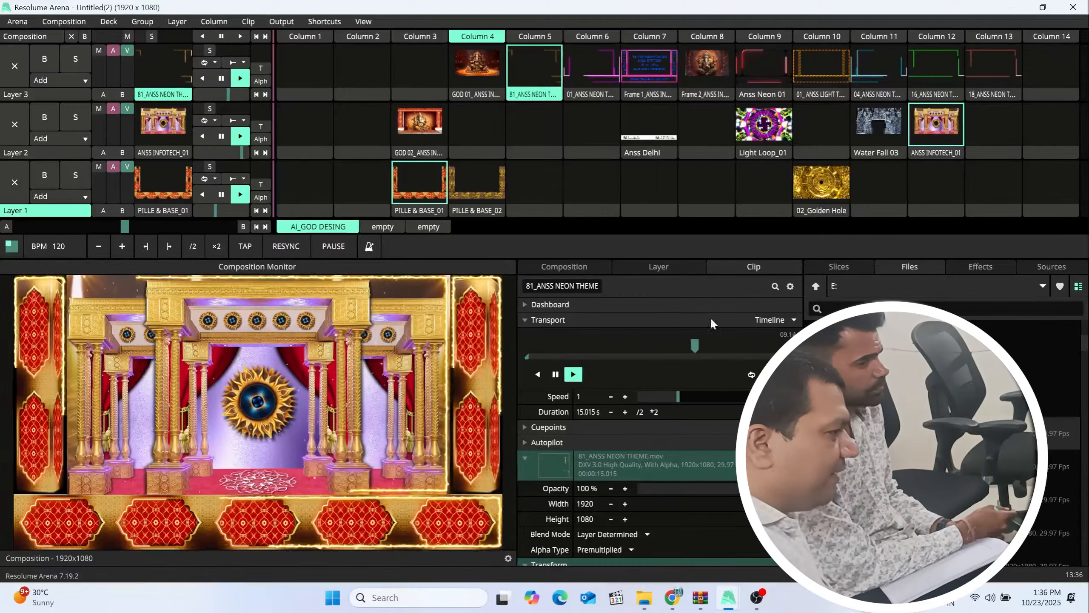
mouse_move(678, 397)
mouse_down()
mouse_move(758, 398)
mouse_move(650, 397)
mouse_move(688, 398)
mouse_up()
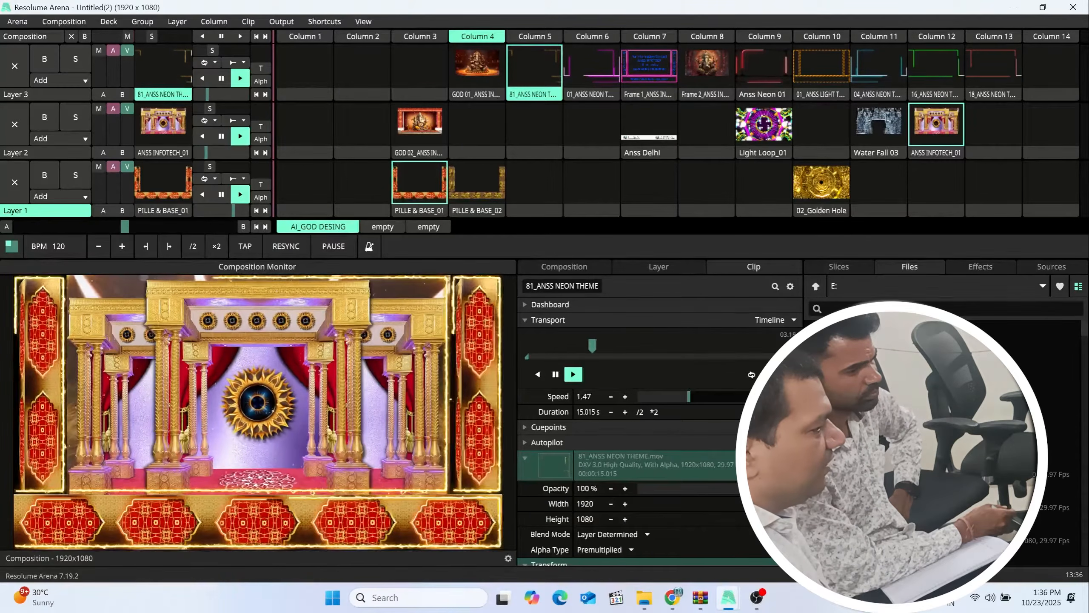
- Load and play 01_ ANSS WHITE CHASER in Layer 3, Column 14, dip and restore the layer's video level, and switch to 01_ANSS NEON THEME
drag(914, 474, 1047, 71)
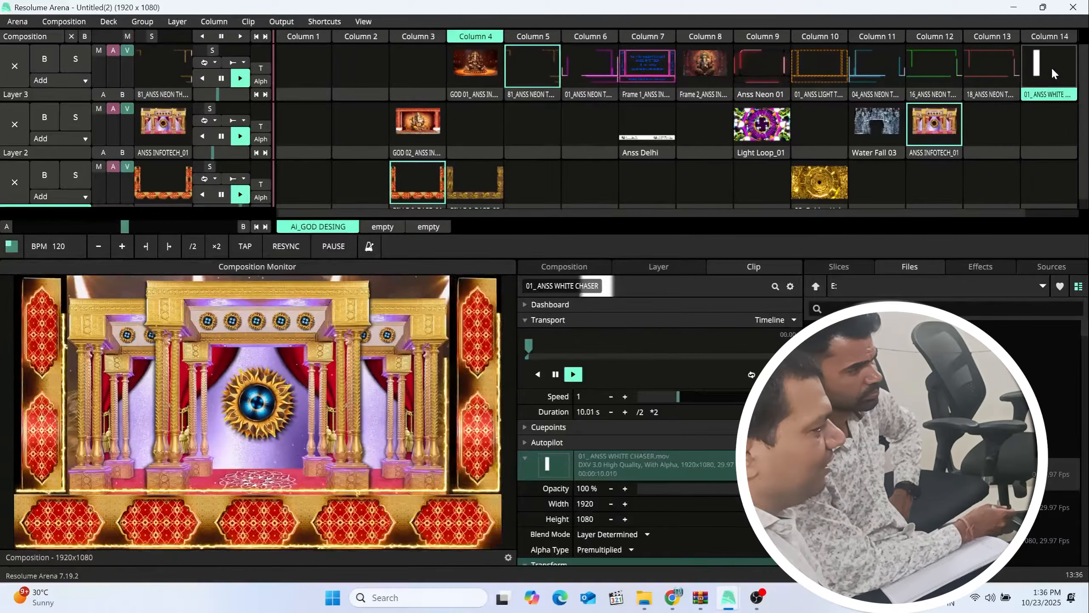
click(1052, 66)
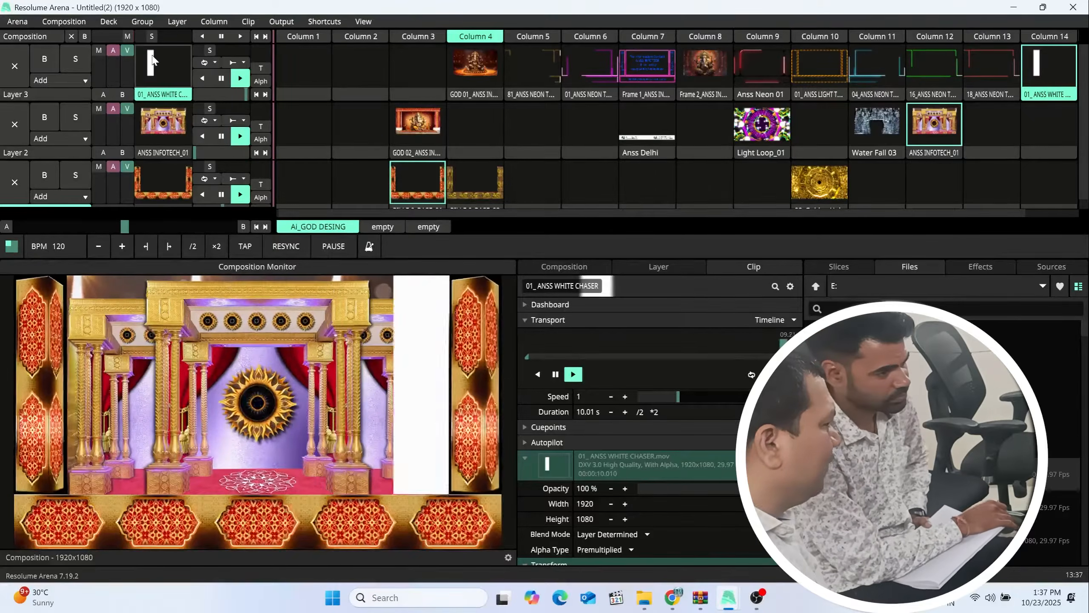
drag(124, 54, 120, 78)
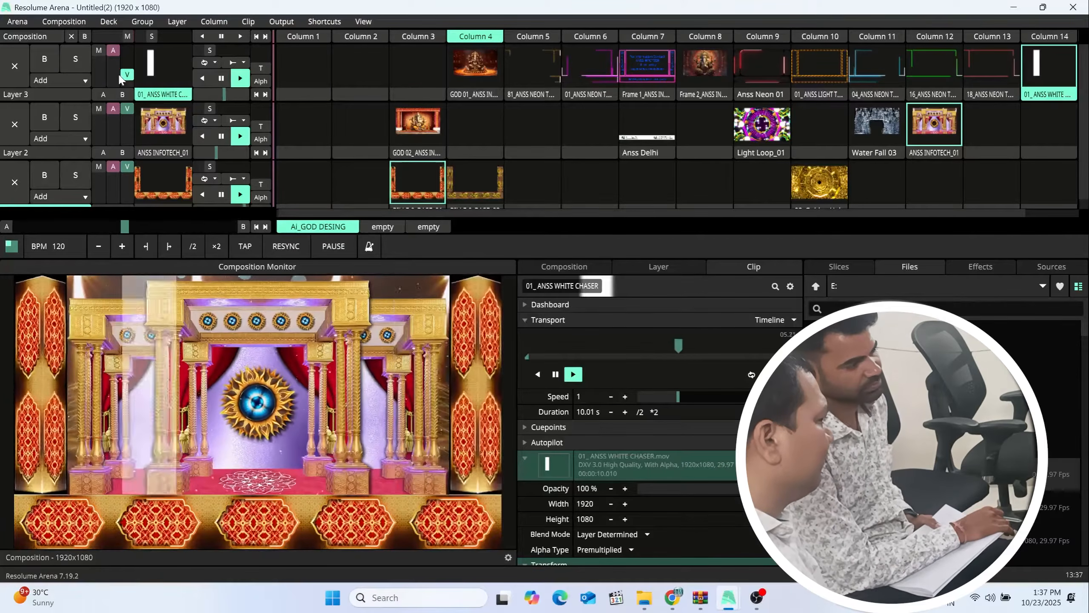
drag(120, 80, 125, 52)
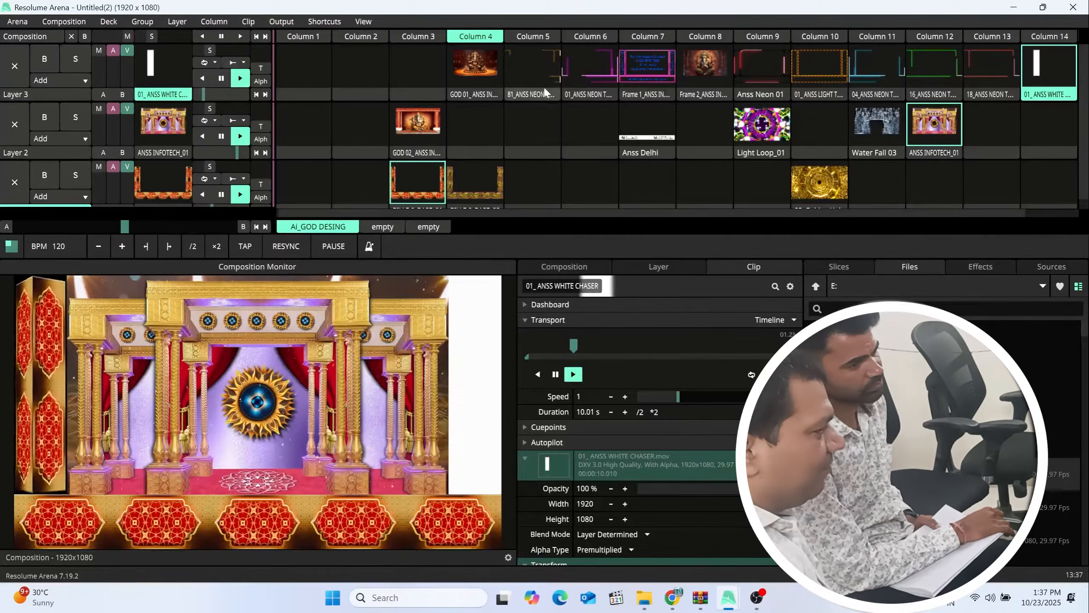
click(593, 63)
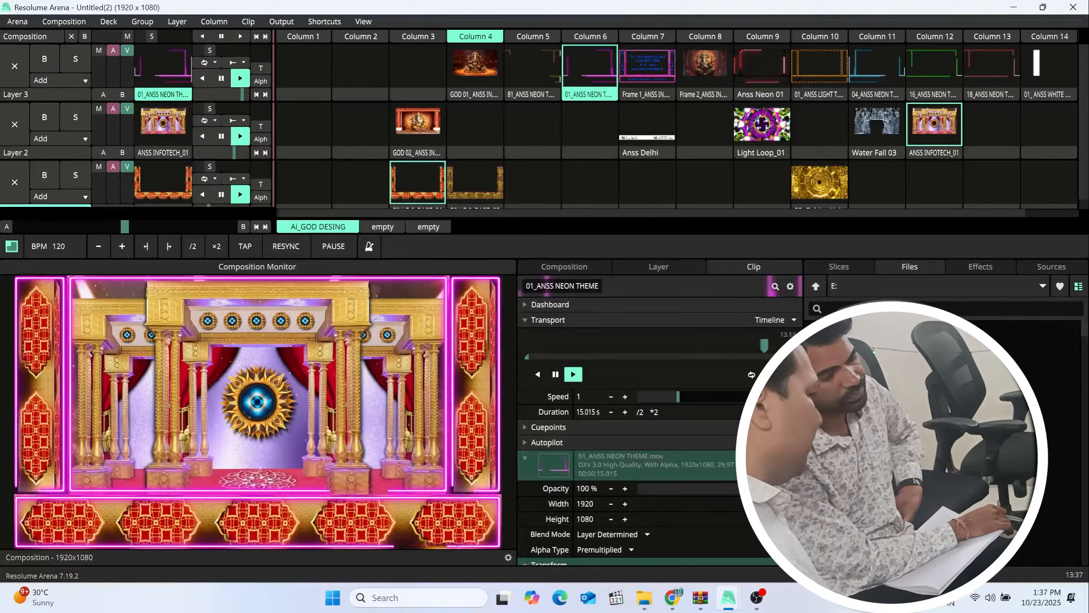
- Start a new composition, discarding the current one without saving
click(21, 20)
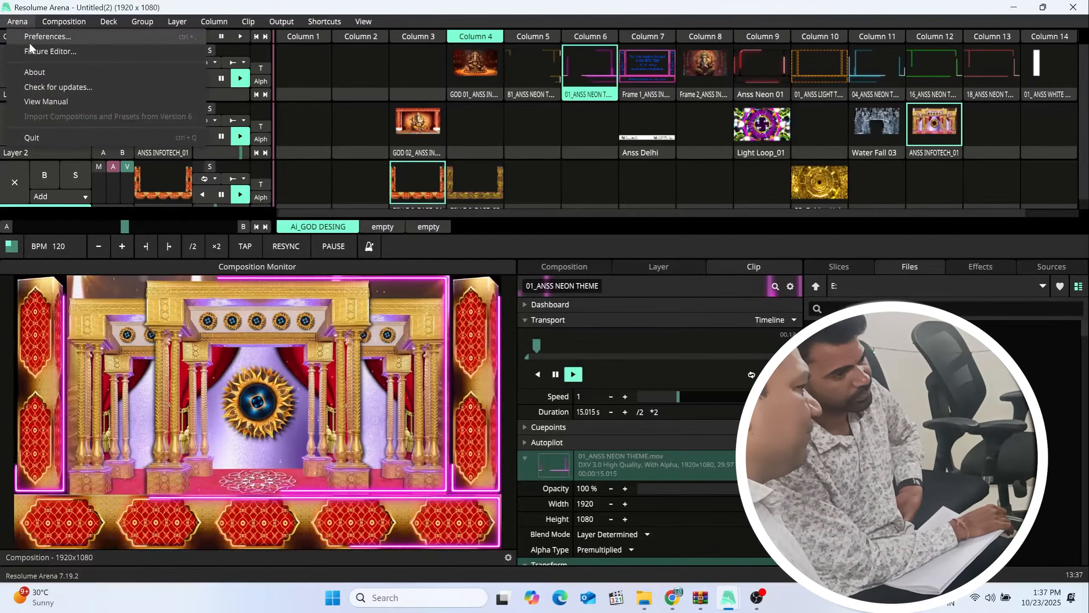
mouse_move(58, 21)
click(59, 51)
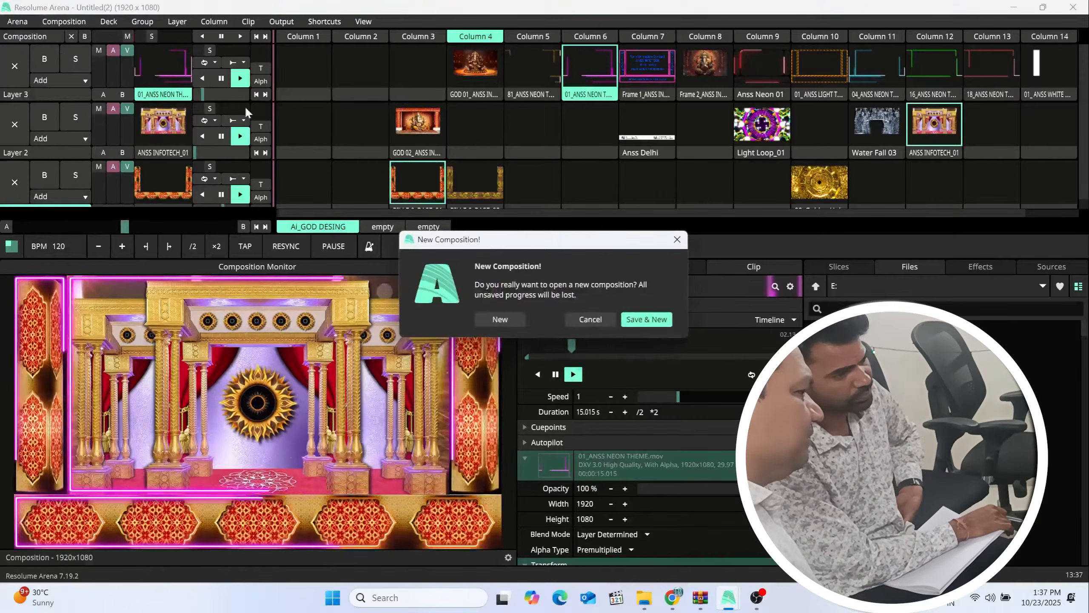
click(506, 320)
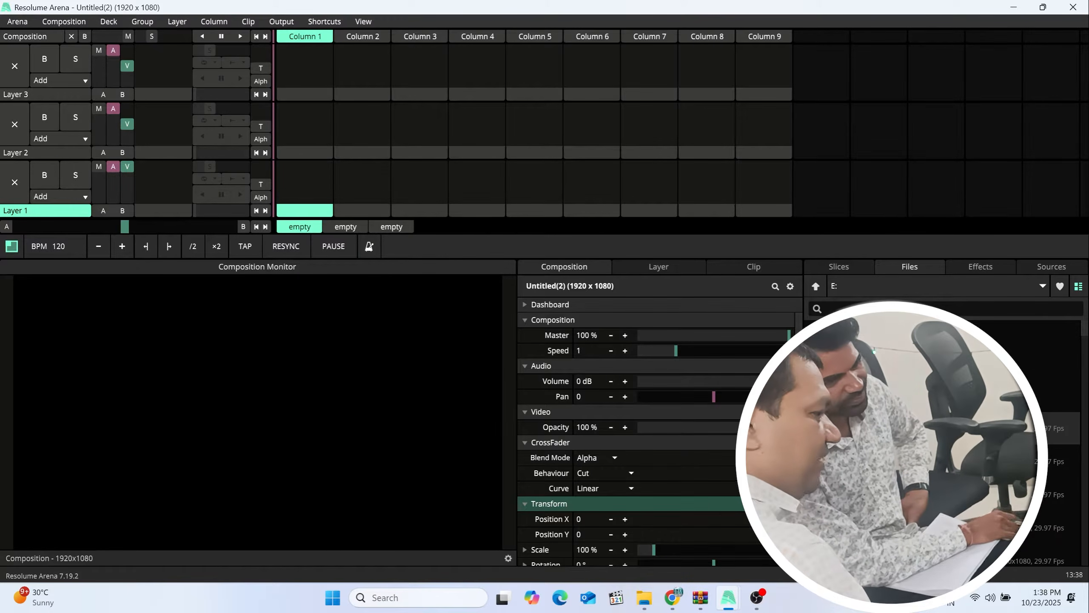
- Load the Gate Desing_01 clip into Layer 2, Column 2 and play it
drag(944, 427, 360, 138)
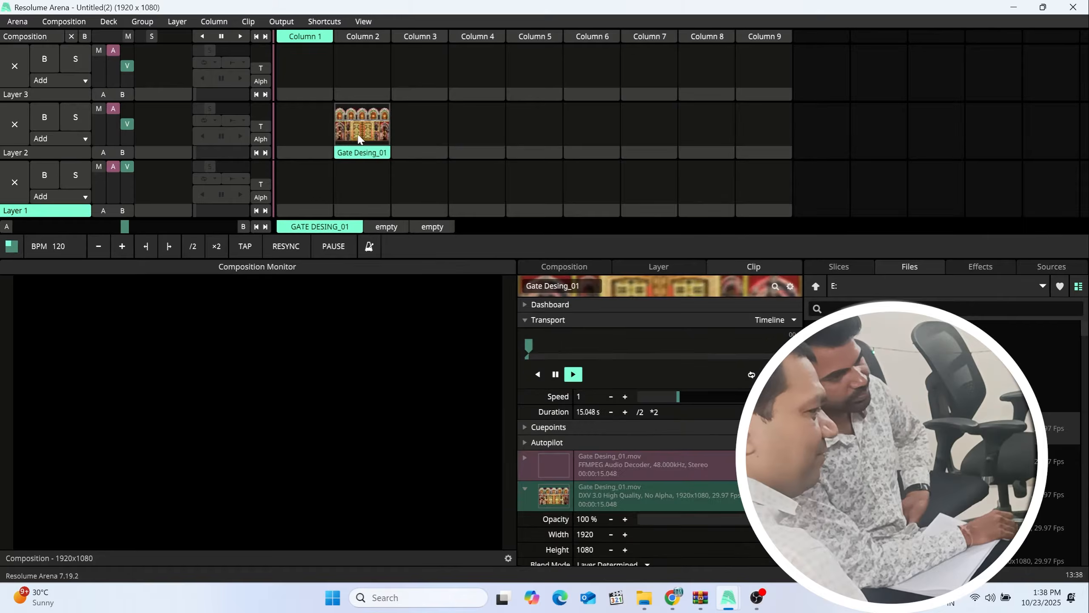
click(373, 132)
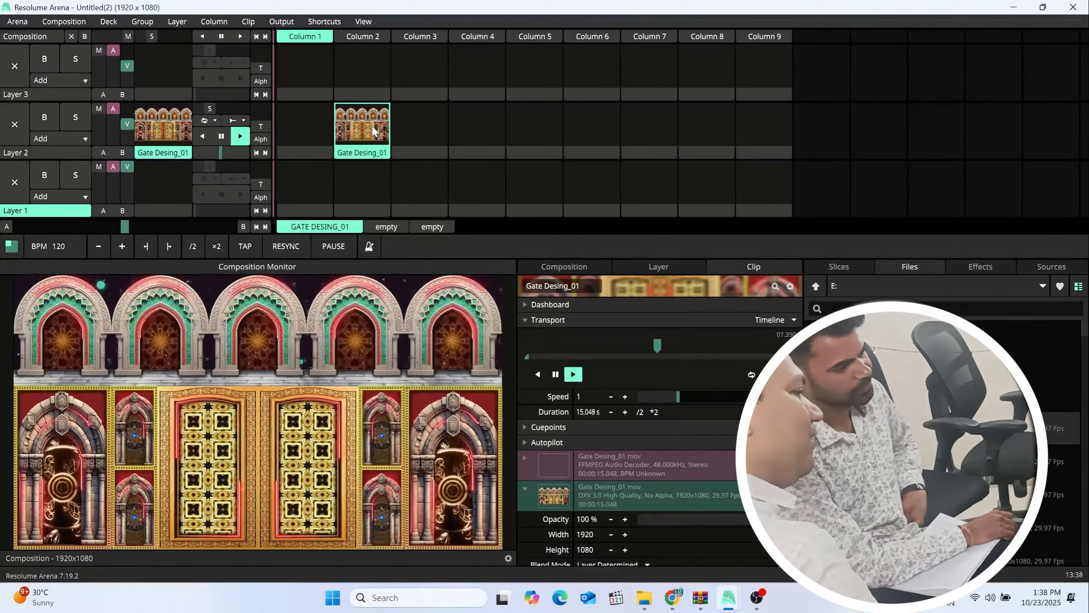
- Open the Advanced Output setup and delete Slices 4, 5, 8, 6 and 9 from Screen 1, keeping only Slice 7
click(279, 22)
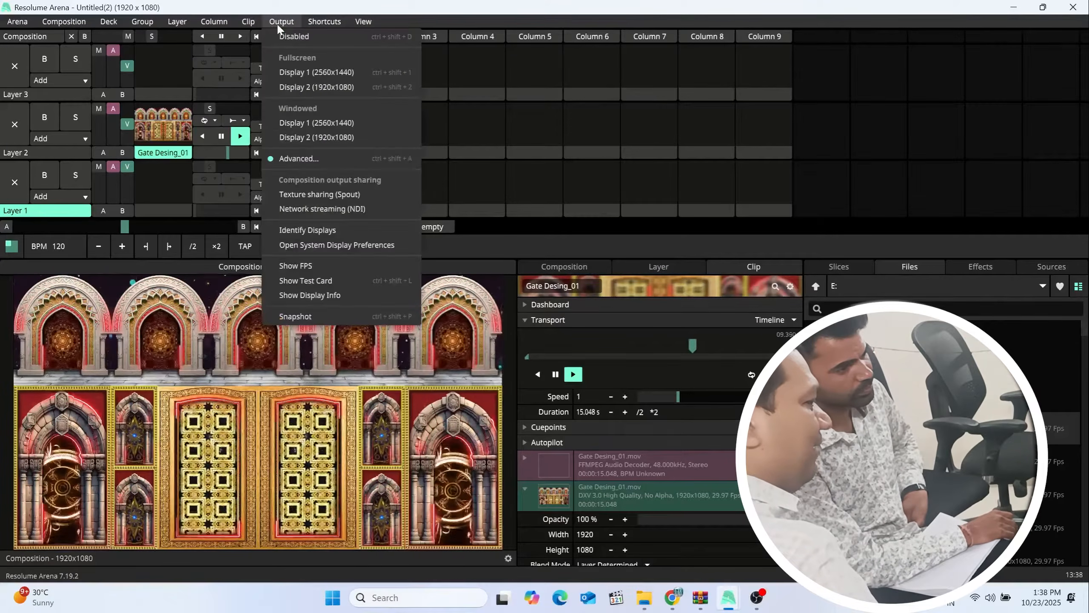
click(301, 159)
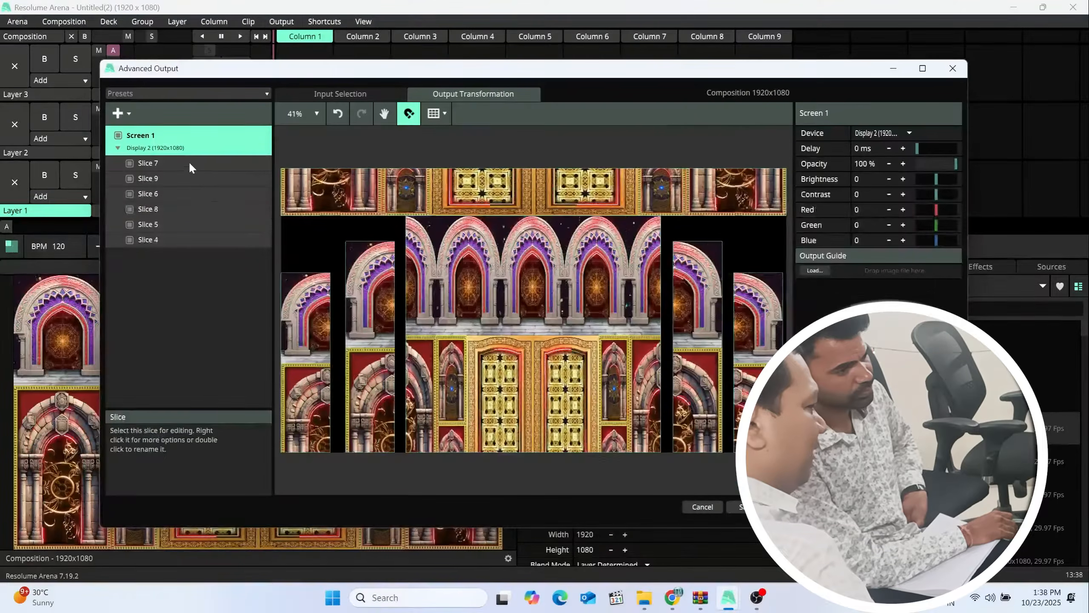
click(183, 239)
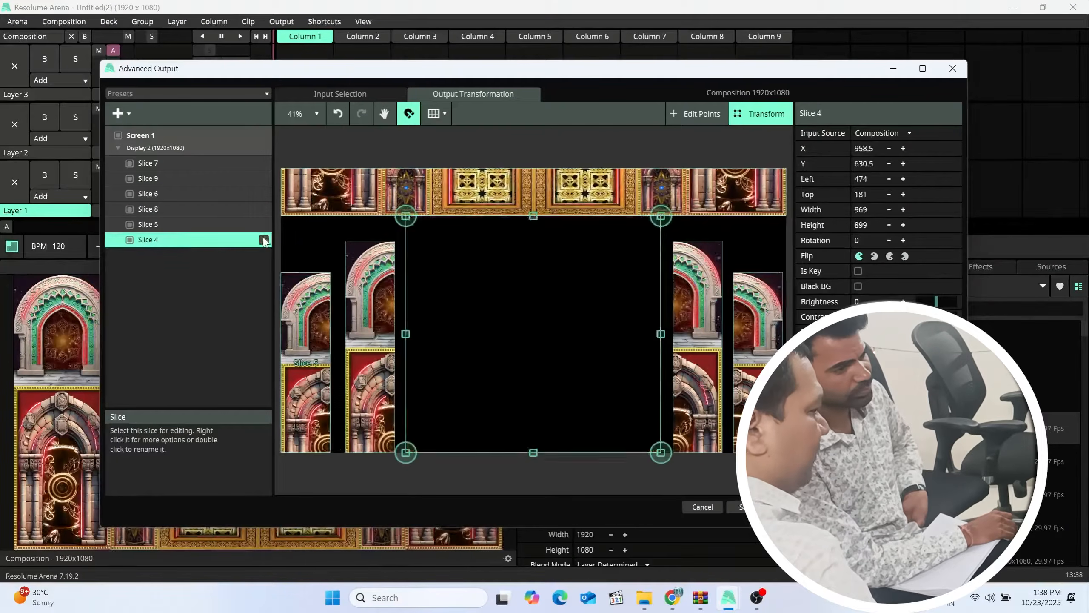
click(264, 239)
click(263, 224)
click(264, 209)
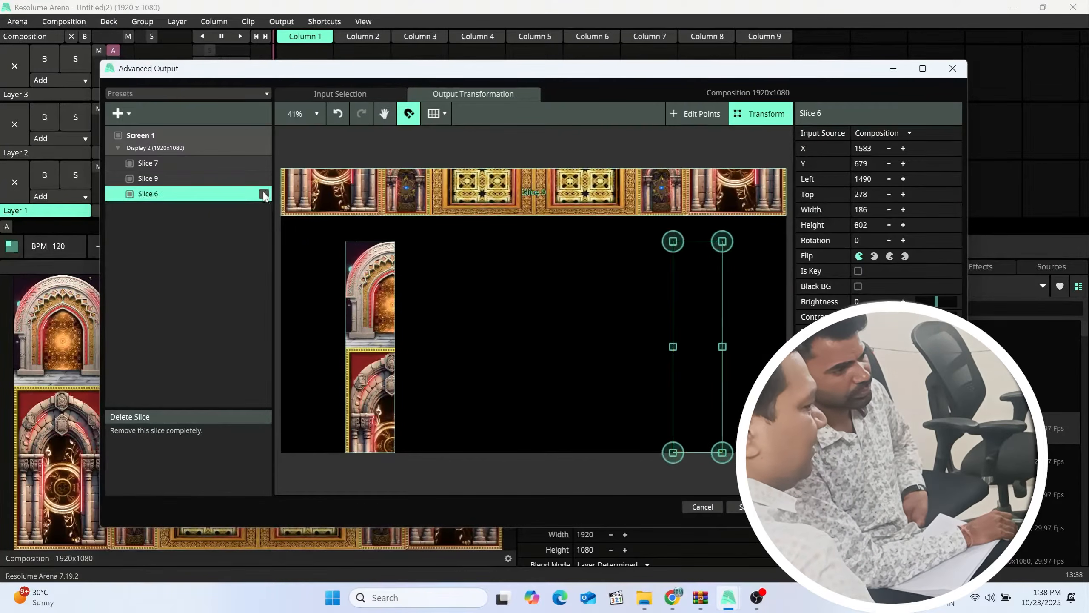
click(263, 194)
click(263, 178)
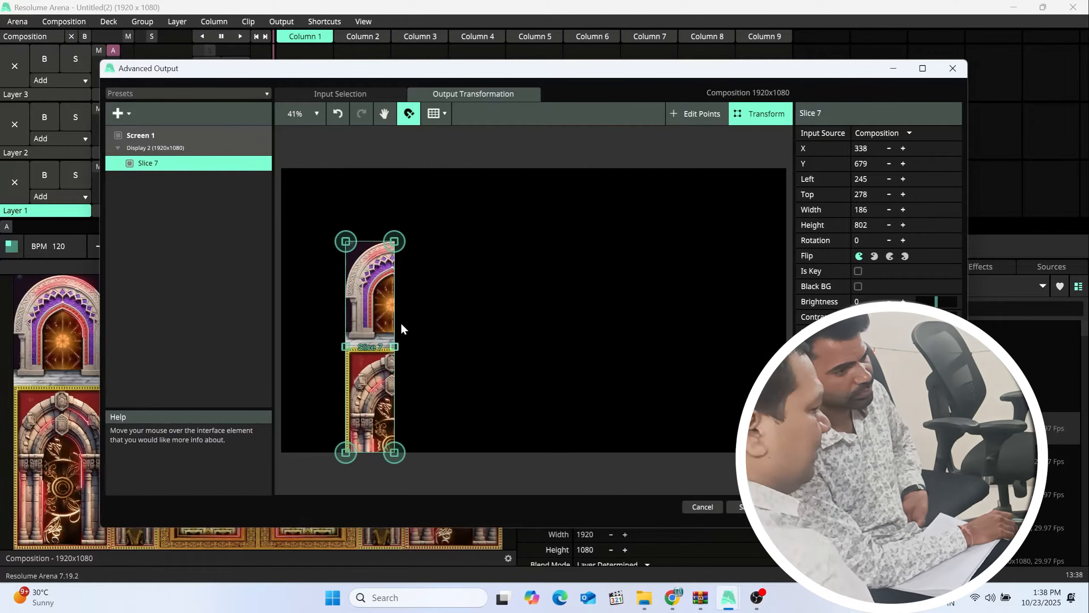
- Set both the input selection and the output shape of Slice 7 to Whole Area
click(340, 94)
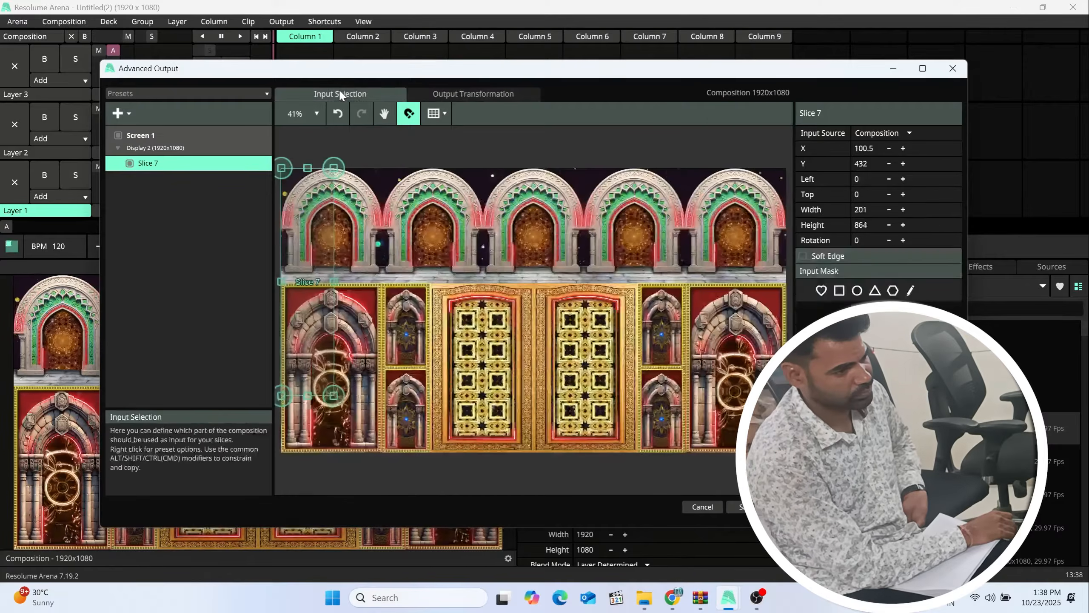
right_click(312, 242)
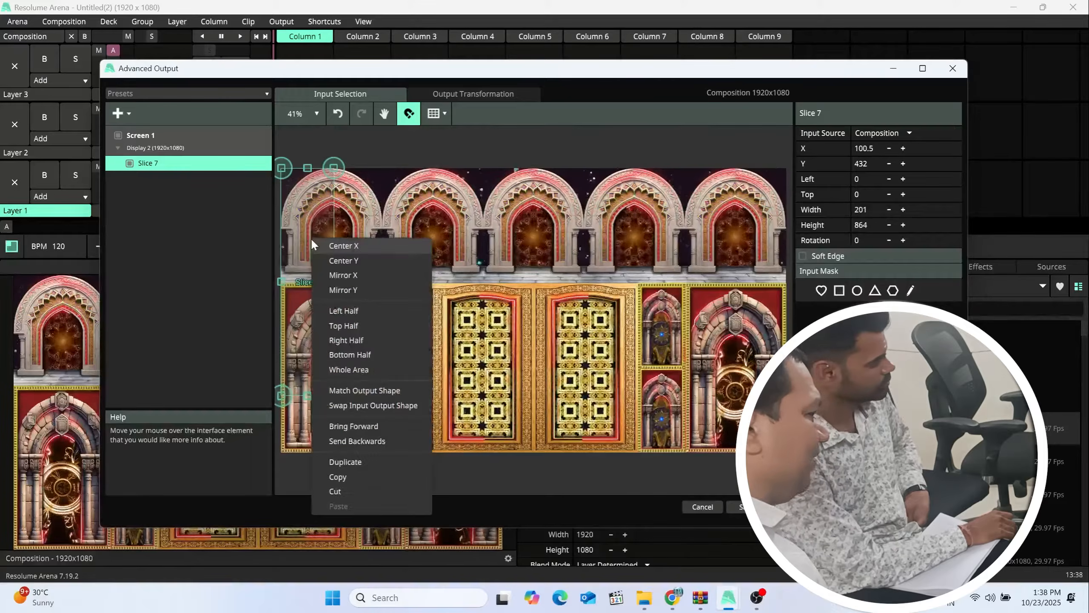
click(346, 370)
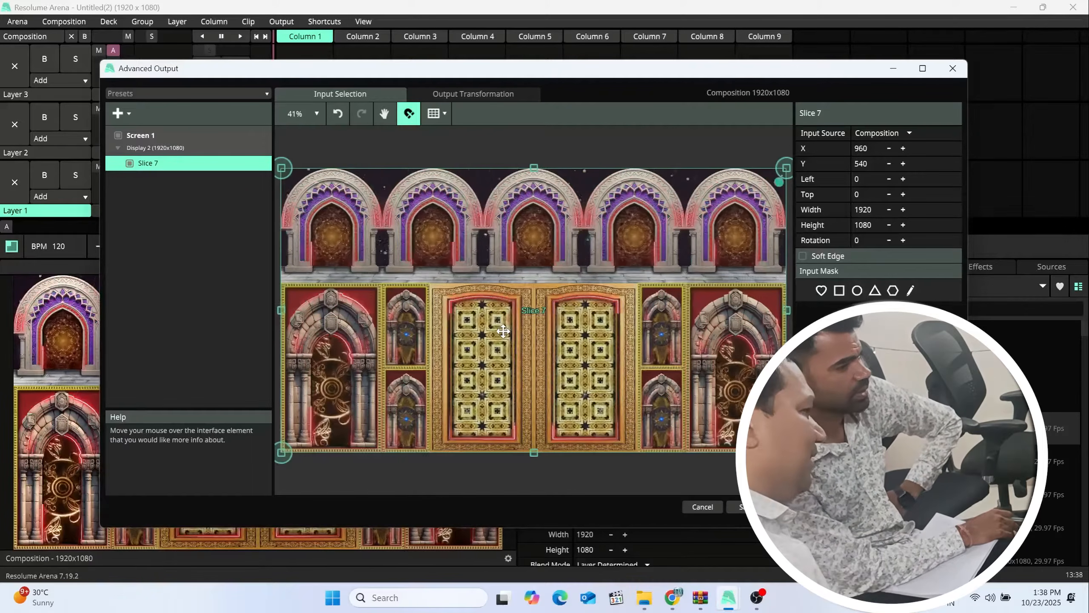
click(482, 93)
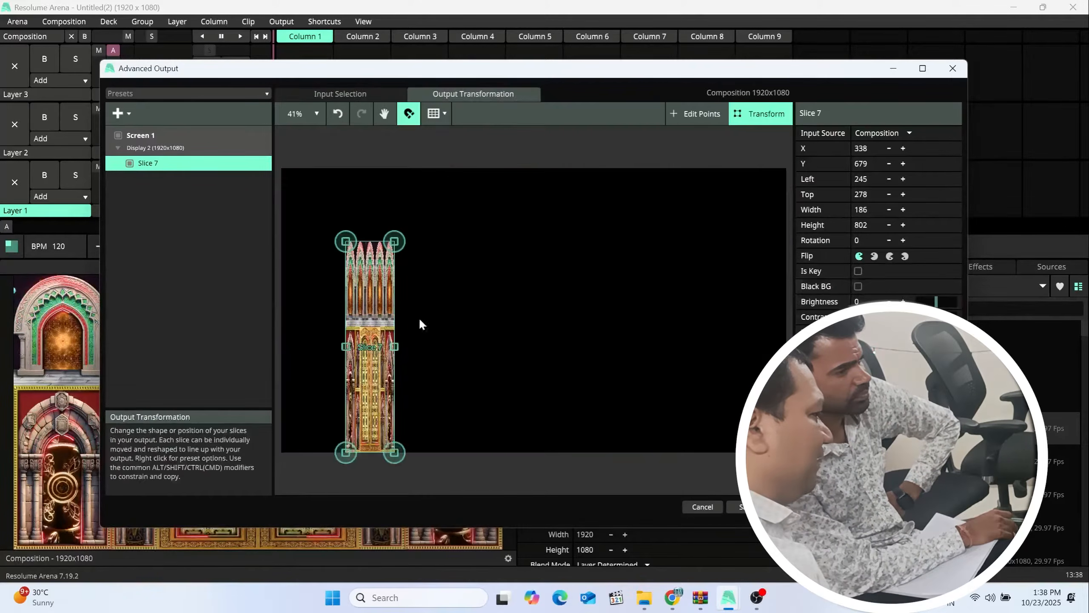
right_click(362, 299)
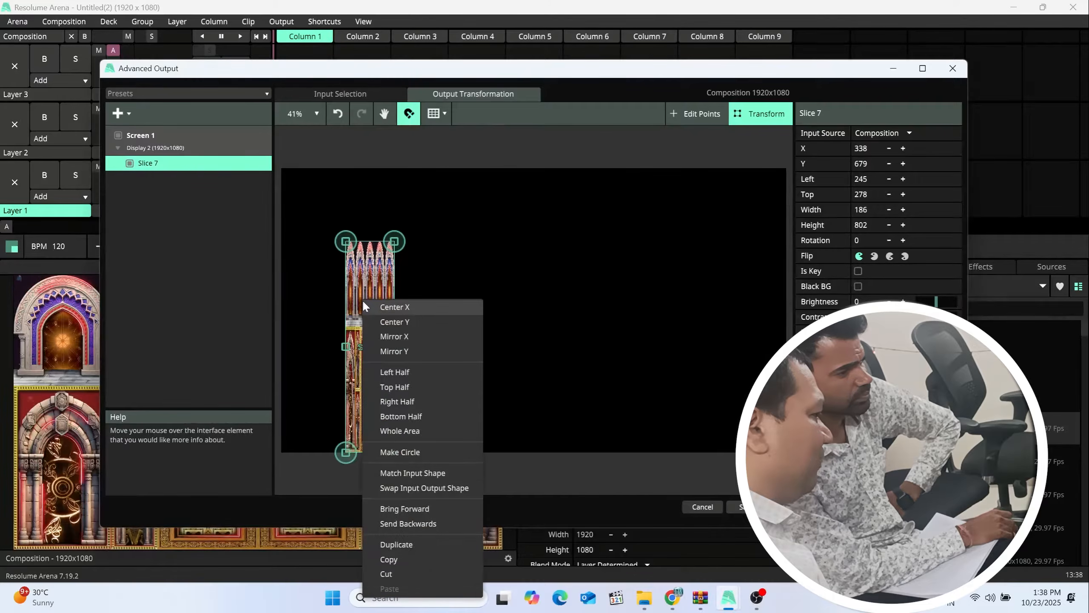
click(399, 431)
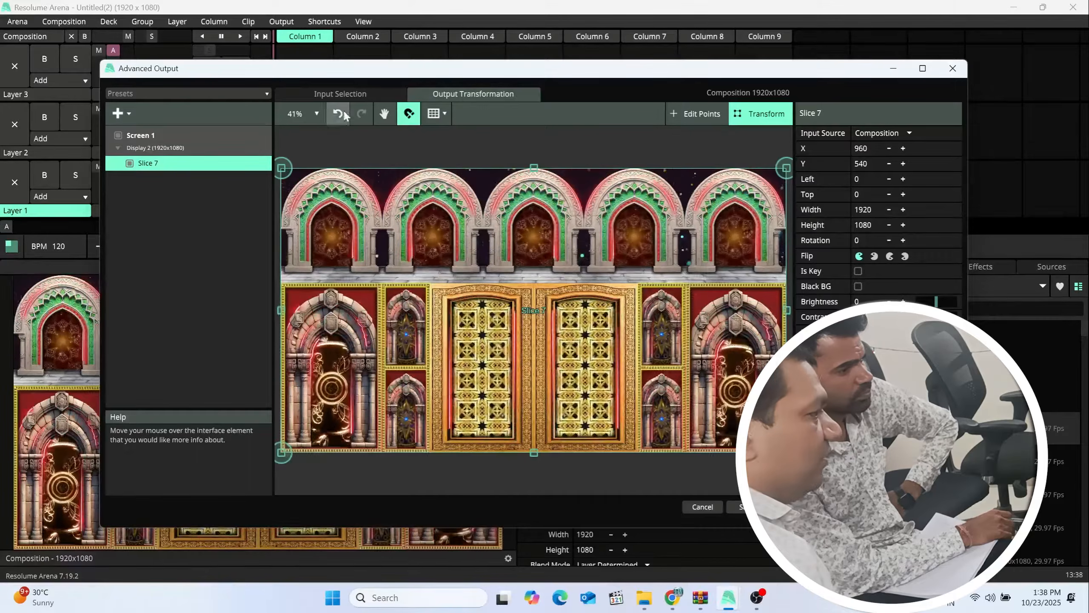
- Crop Slice 7's input to the upper row of arches, about 426 high, and shrink its output height to about 401 from the upper edge
click(347, 92)
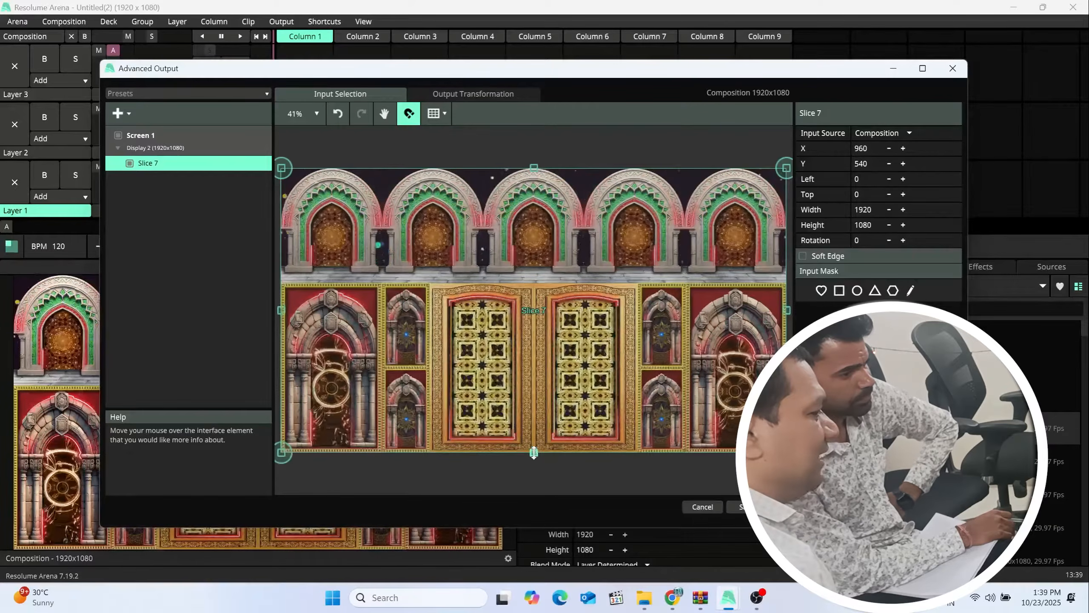
drag(532, 285, 532, 281)
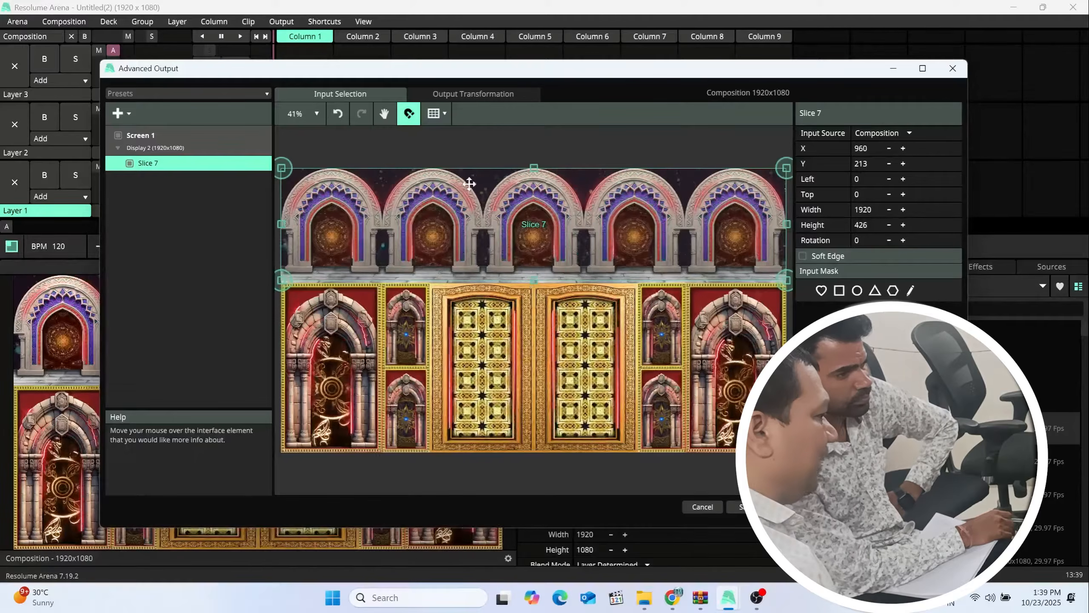
click(466, 94)
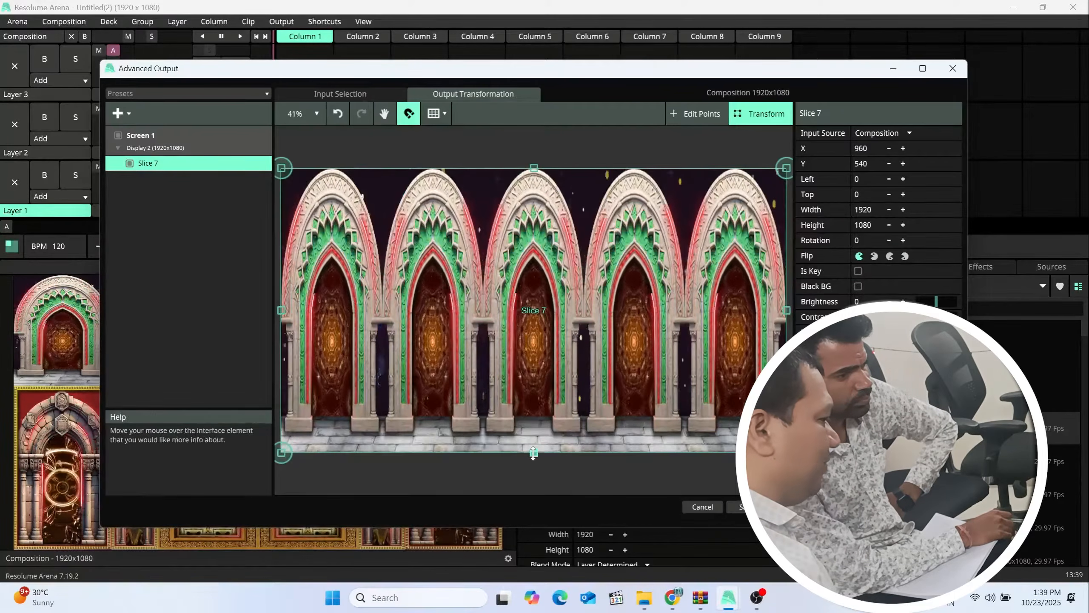
drag(534, 452, 537, 289)
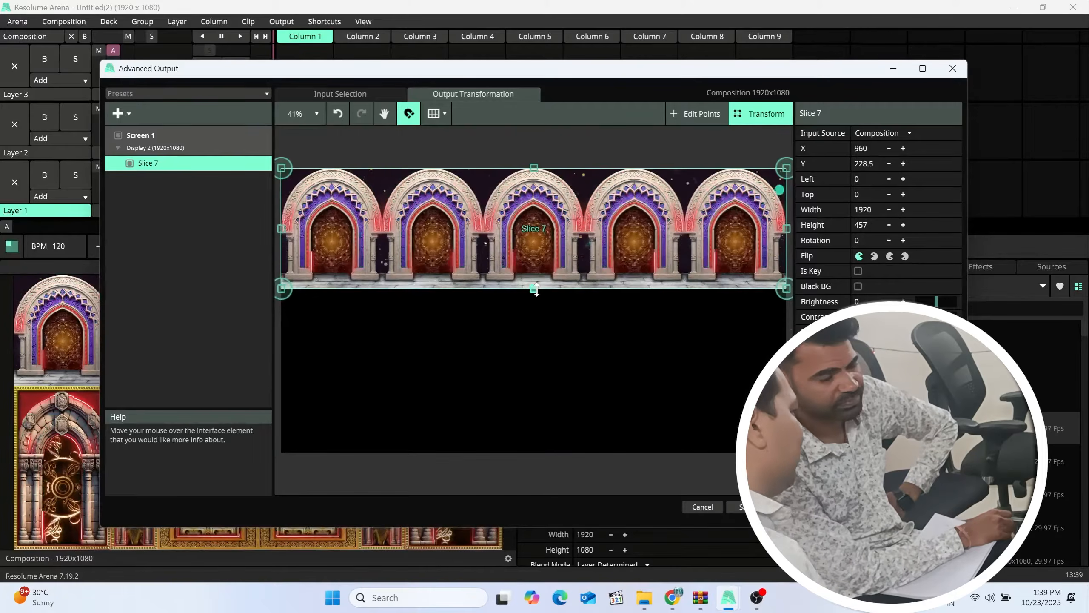
drag(537, 288, 542, 270)
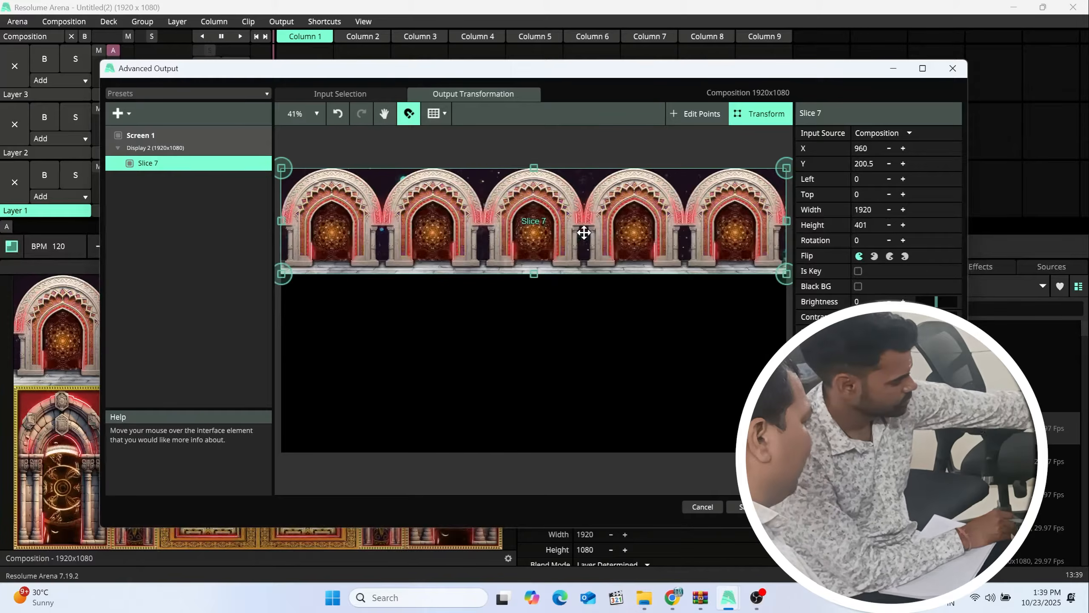
- Add a new slice and fit its input selection to the lower-left arch panel, about 386 by 654 with its upper edge at 426
click(345, 94)
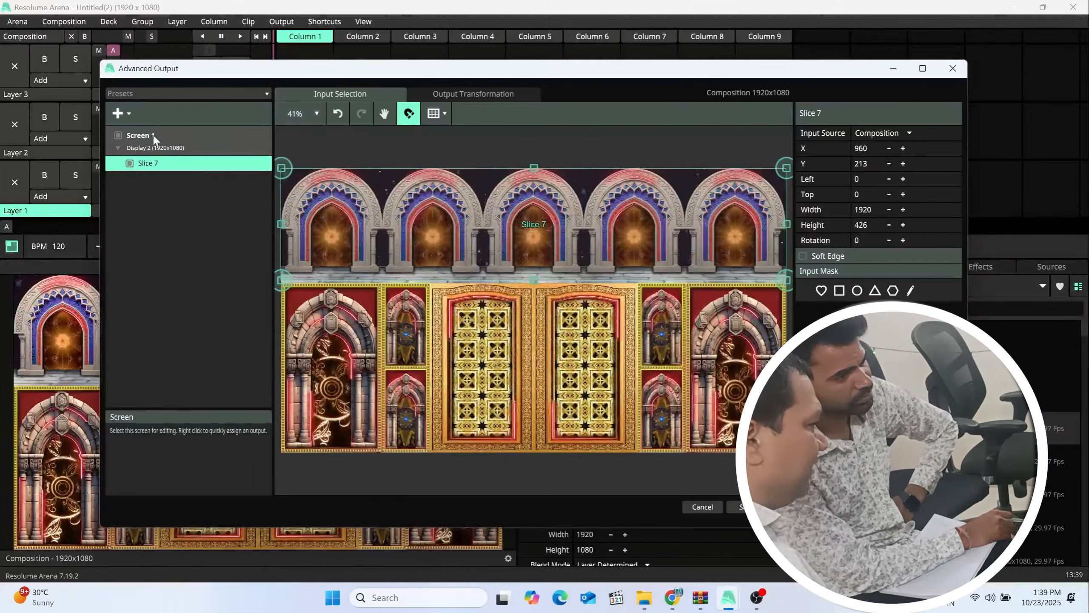
click(127, 113)
click(133, 155)
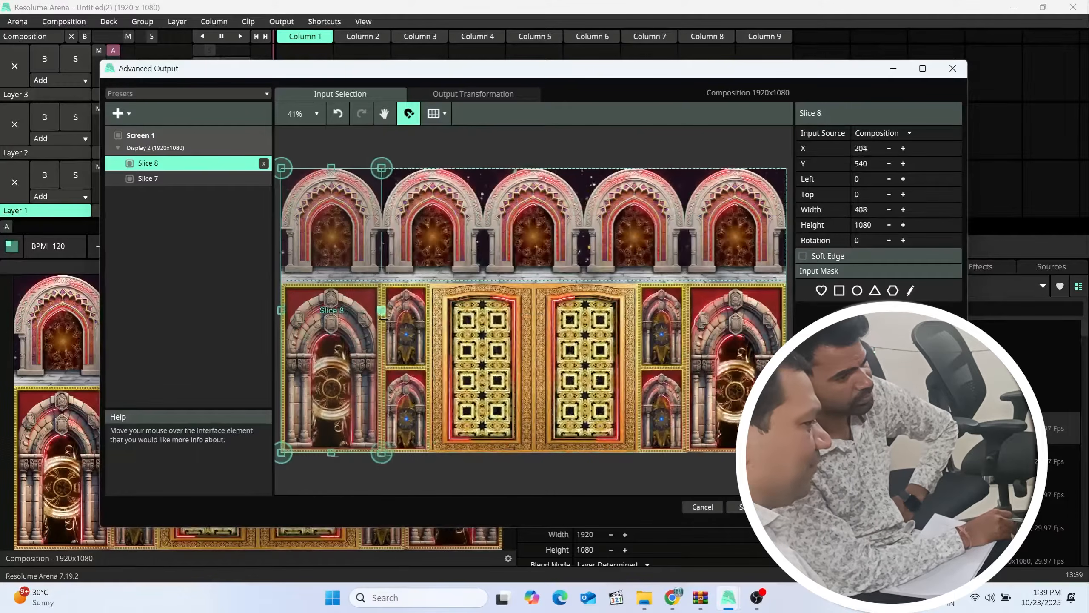
drag(381, 311, 382, 311)
drag(336, 167, 333, 244)
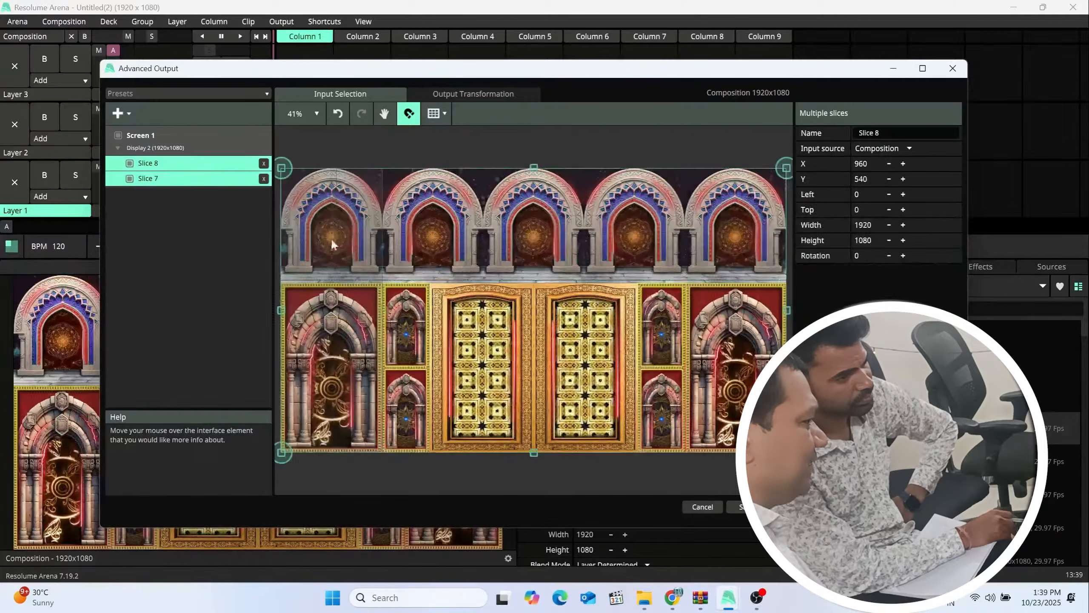
click(171, 178)
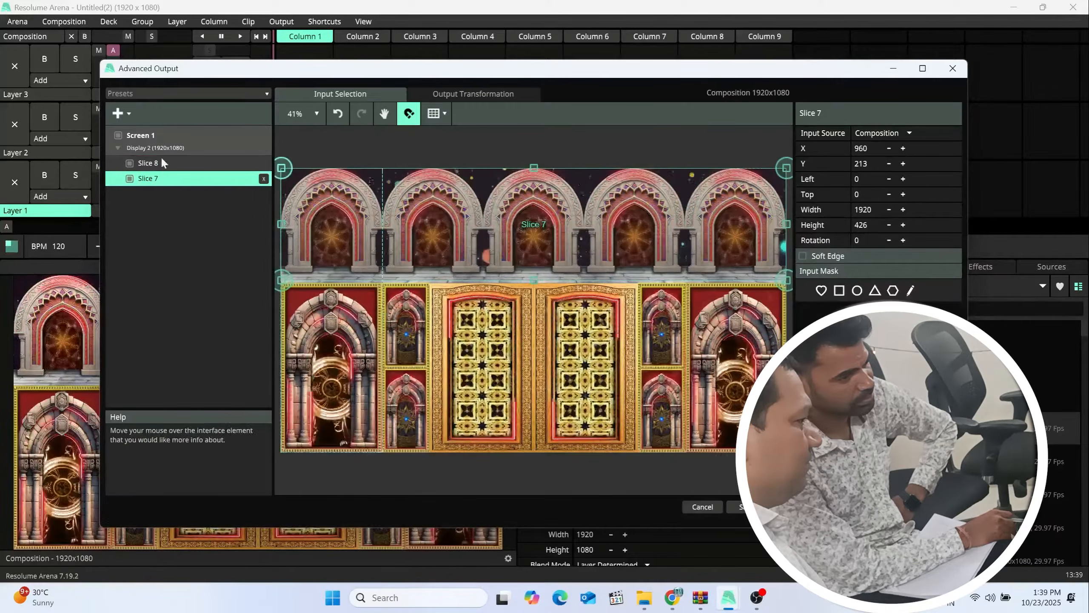
click(142, 163)
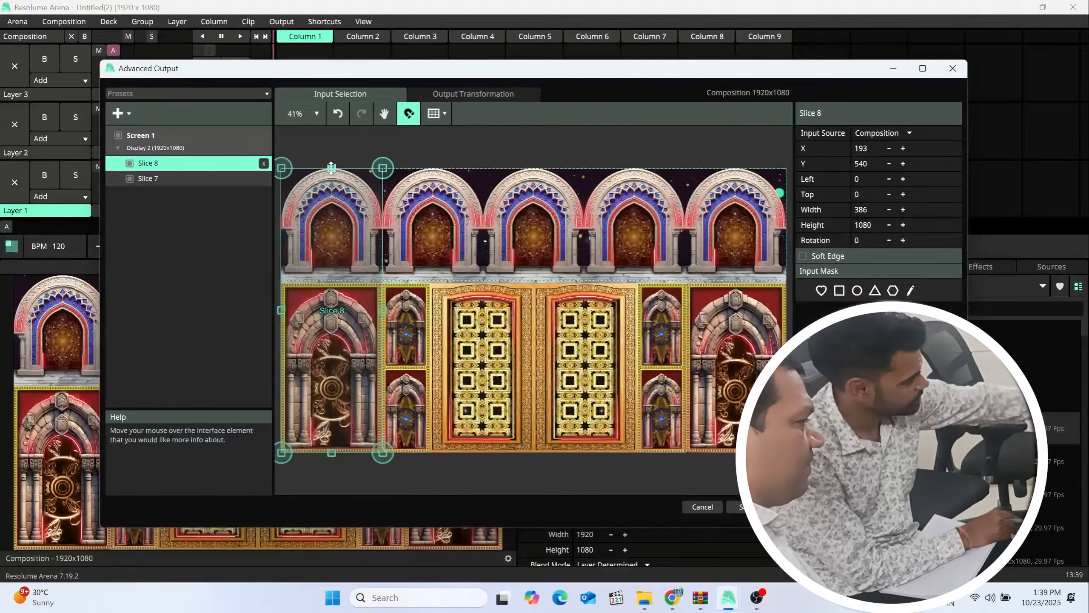
drag(332, 167, 325, 278)
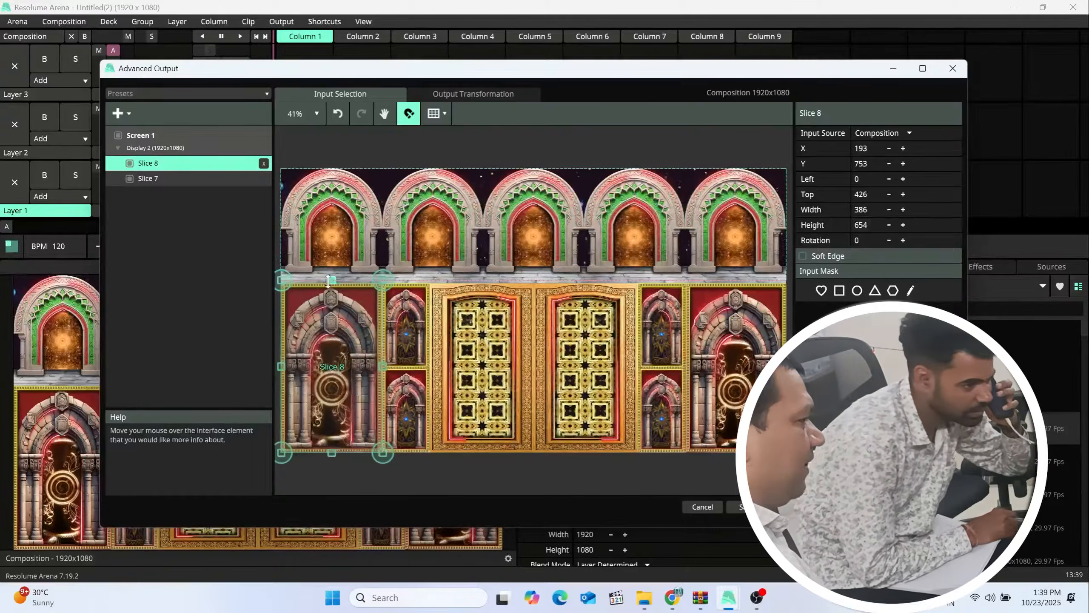
- Resize Slice 8's output to about 349 by 679 in the lower-left corner, directly beneath the row of arches
click(493, 95)
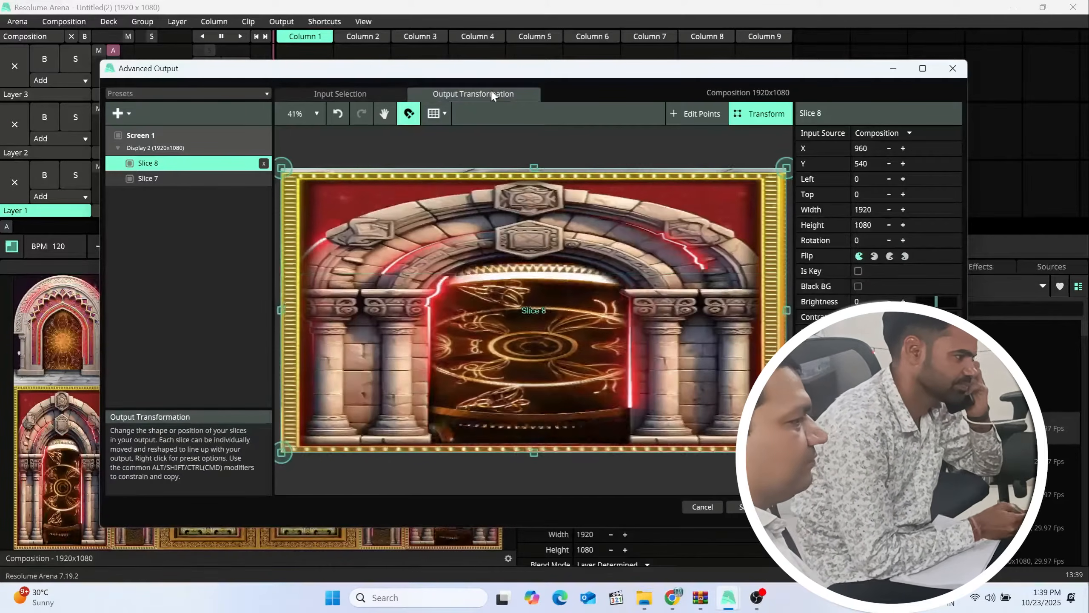
drag(789, 309, 402, 327)
drag(343, 169, 329, 273)
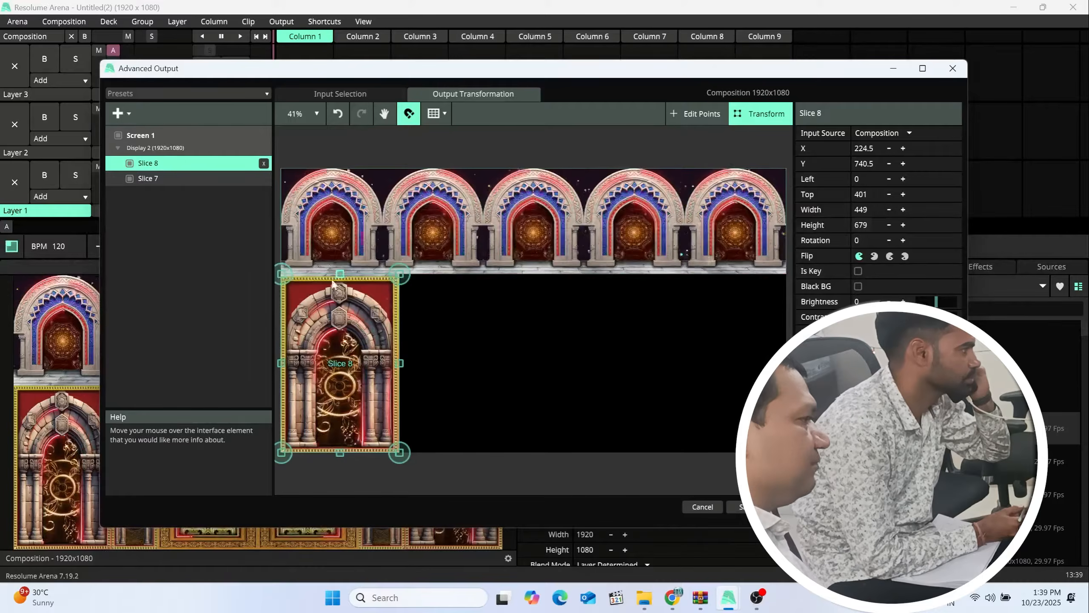
drag(401, 361, 374, 361)
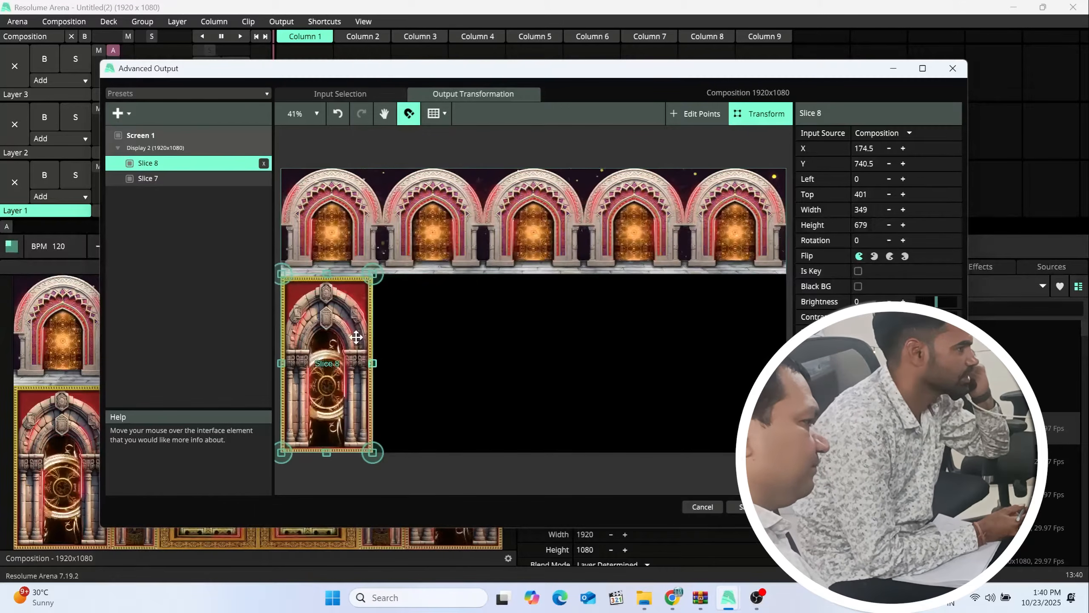
right_click(363, 343)
click(381, 290)
drag(328, 316, 743, 316)
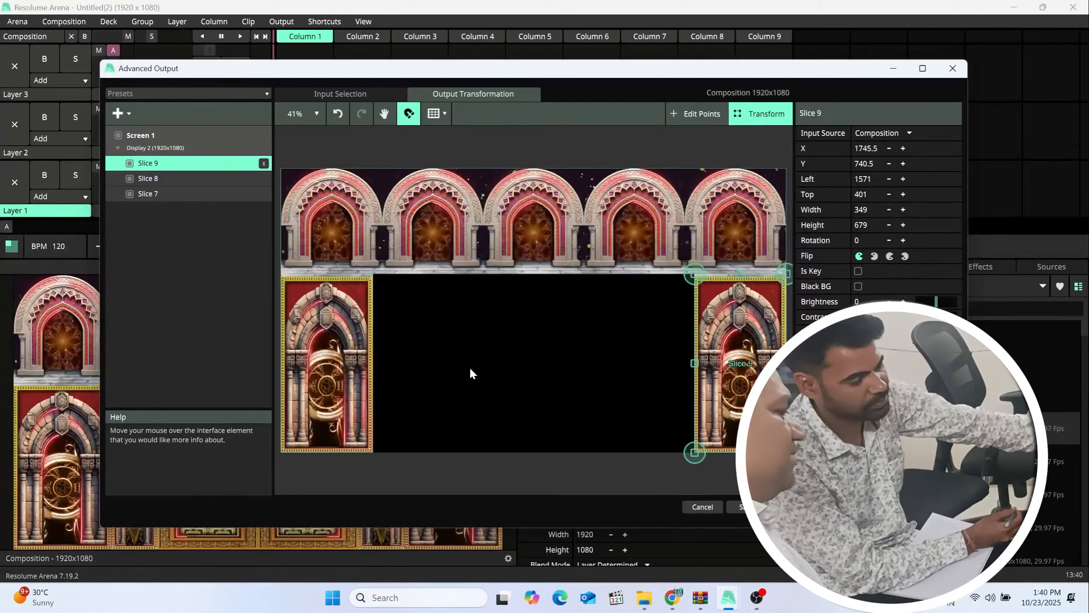
click(531, 372)
click(754, 361)
key(Delete)
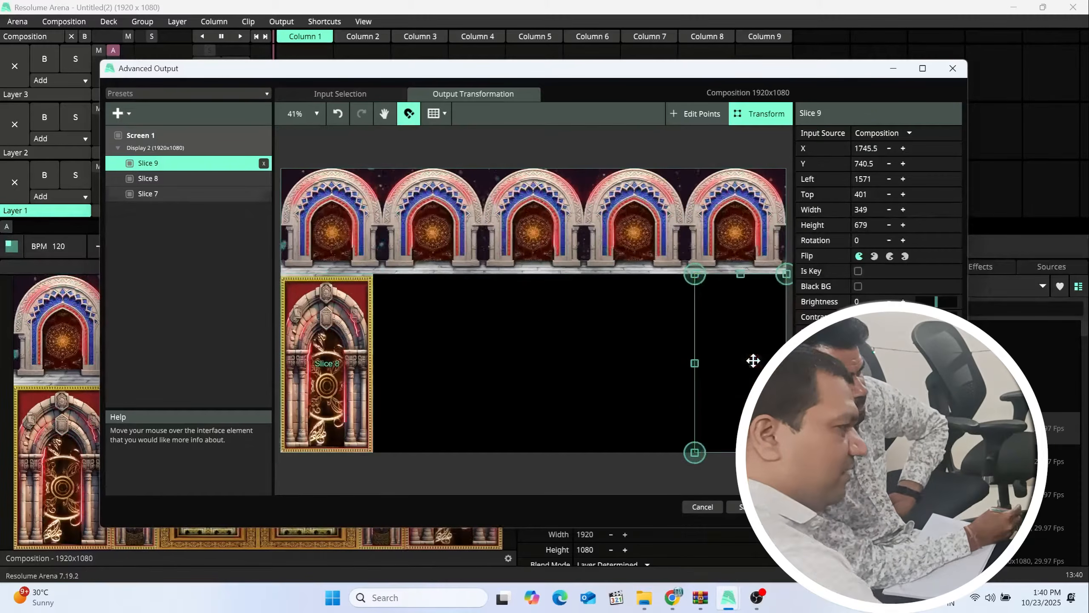
- Duplicate Slice 8 in the output and place the copy in the lower-right corner beneath the arches, at Left 1571 and Top 401
click(346, 363)
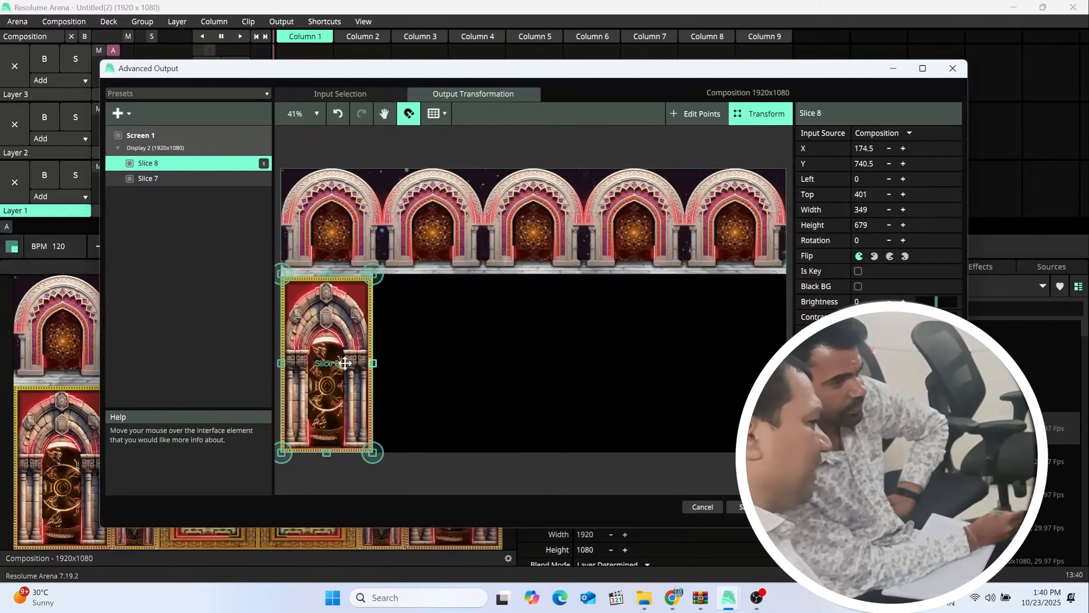
click(343, 94)
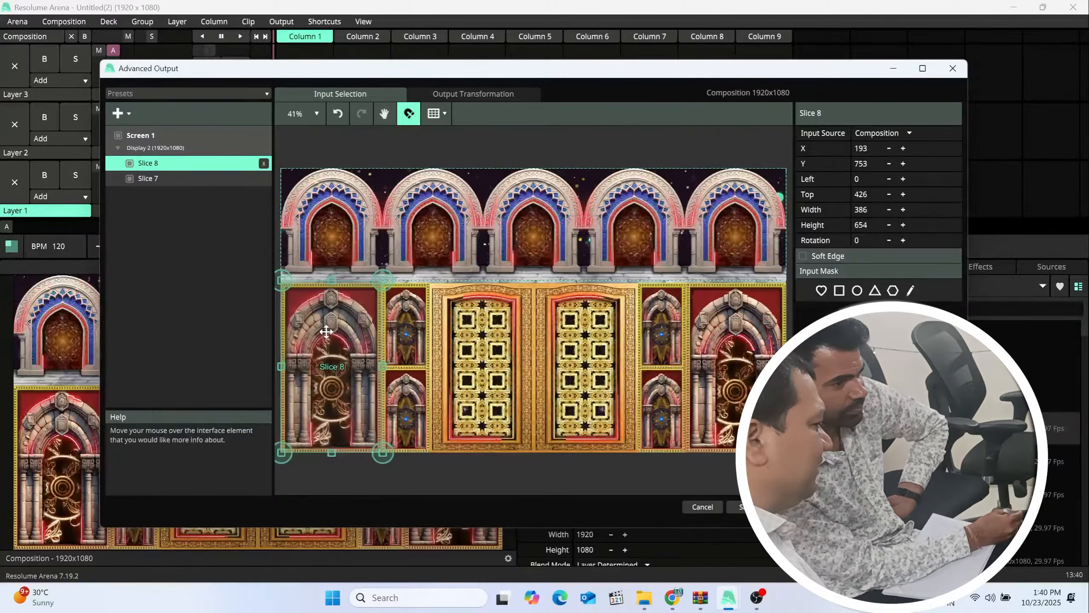
click(472, 94)
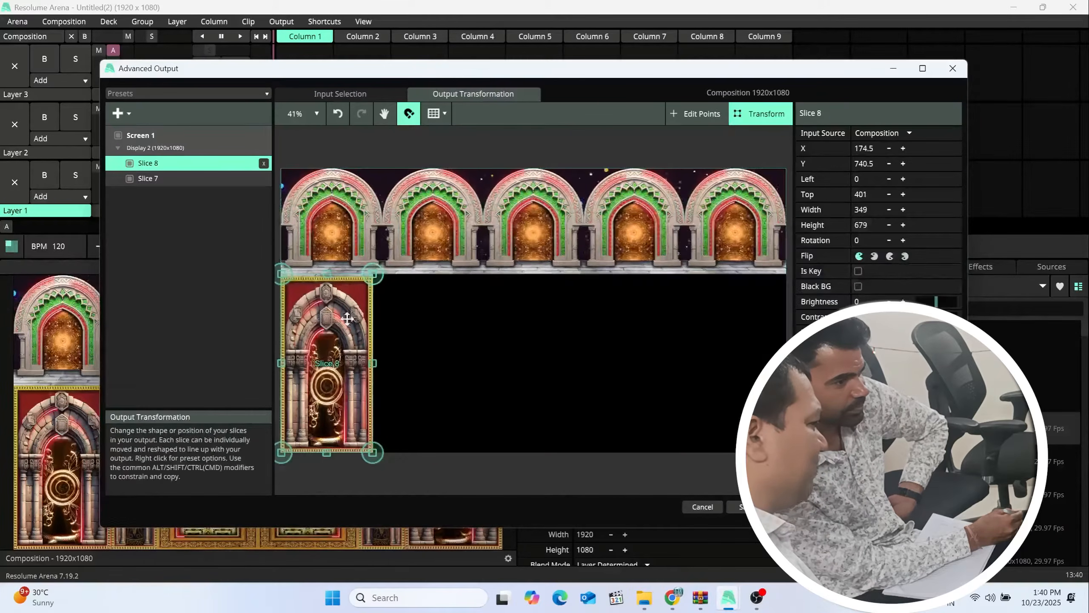
right_click(334, 330)
click(354, 272)
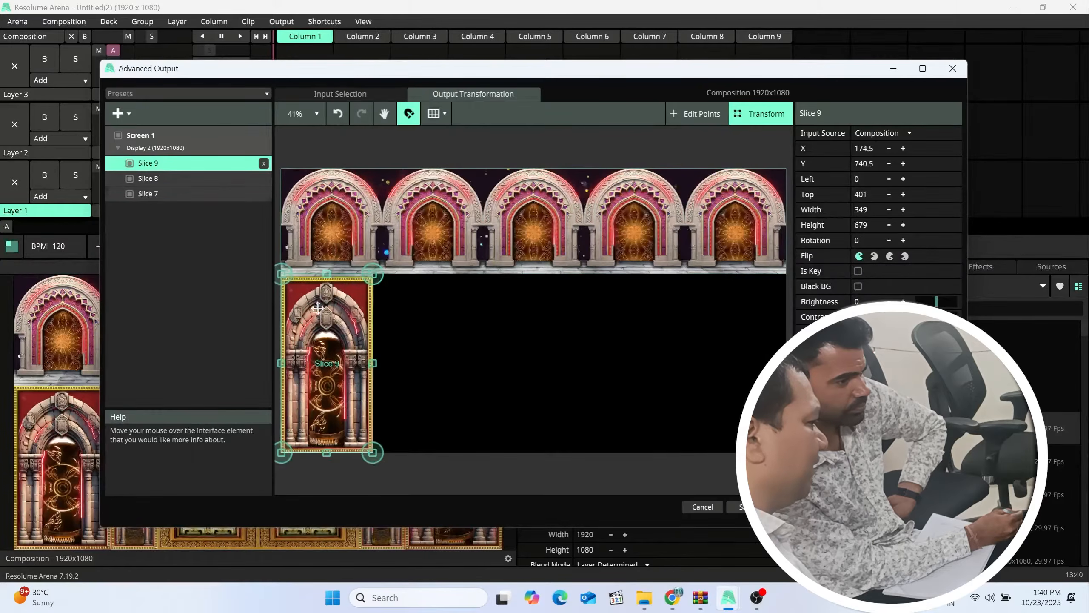
drag(312, 316, 725, 316)
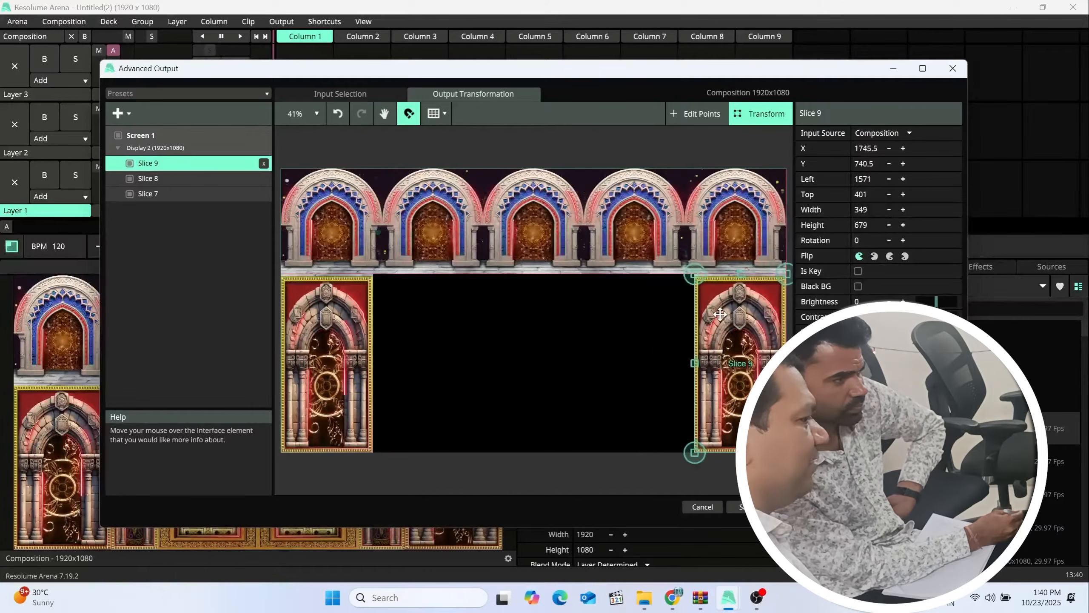
click(510, 328)
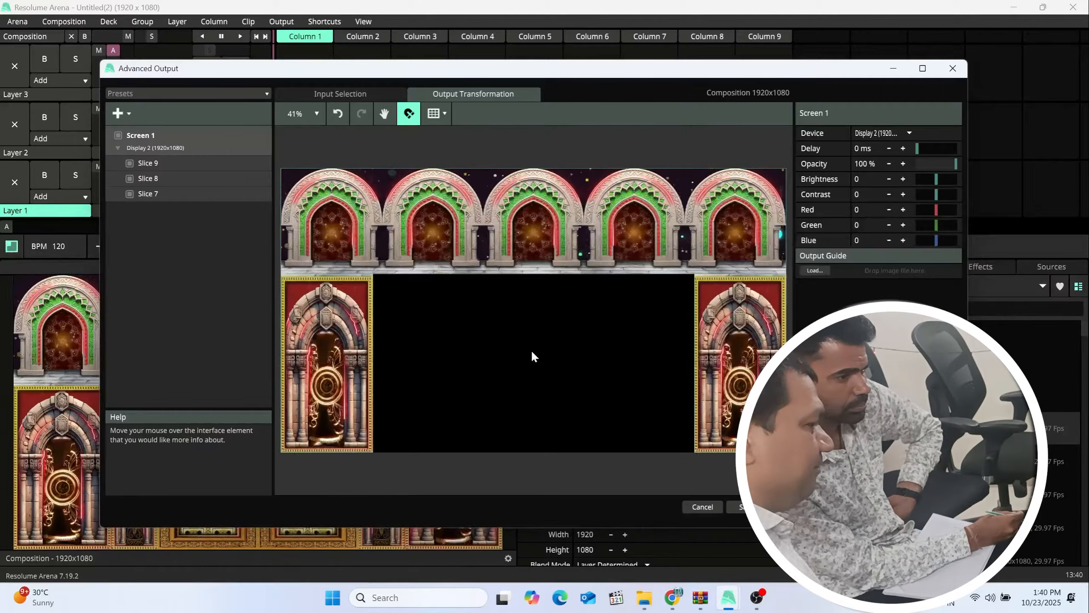
- Leave the Advanced Output window and load Gate Desing_06 into Column 4 and Gate Desing_07 into Column 6 of Layer 2, playing each
key(Escape)
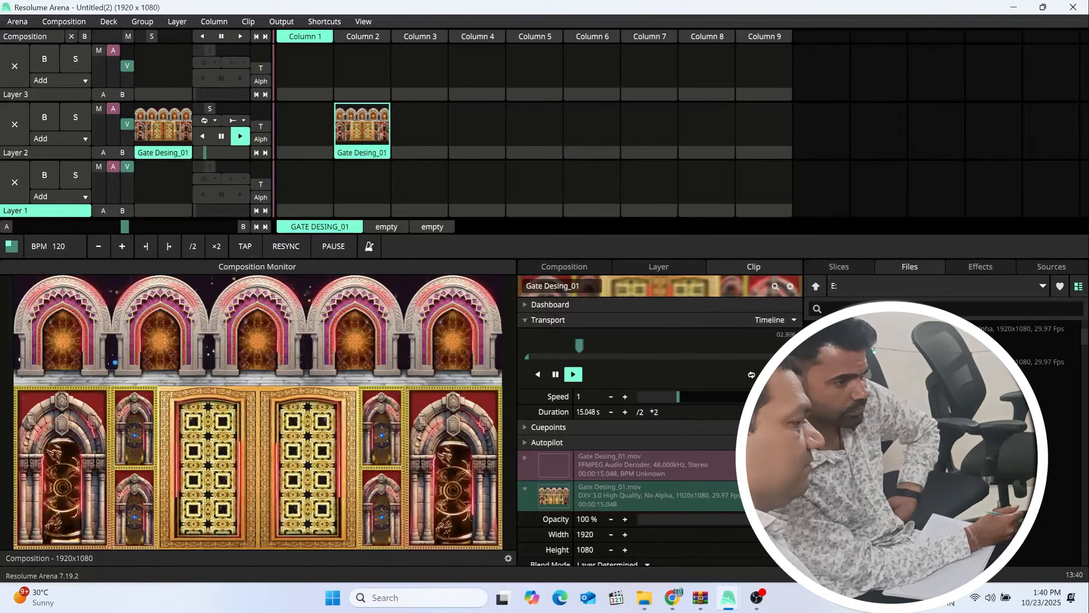
drag(987, 410, 483, 138)
click(484, 137)
click(484, 135)
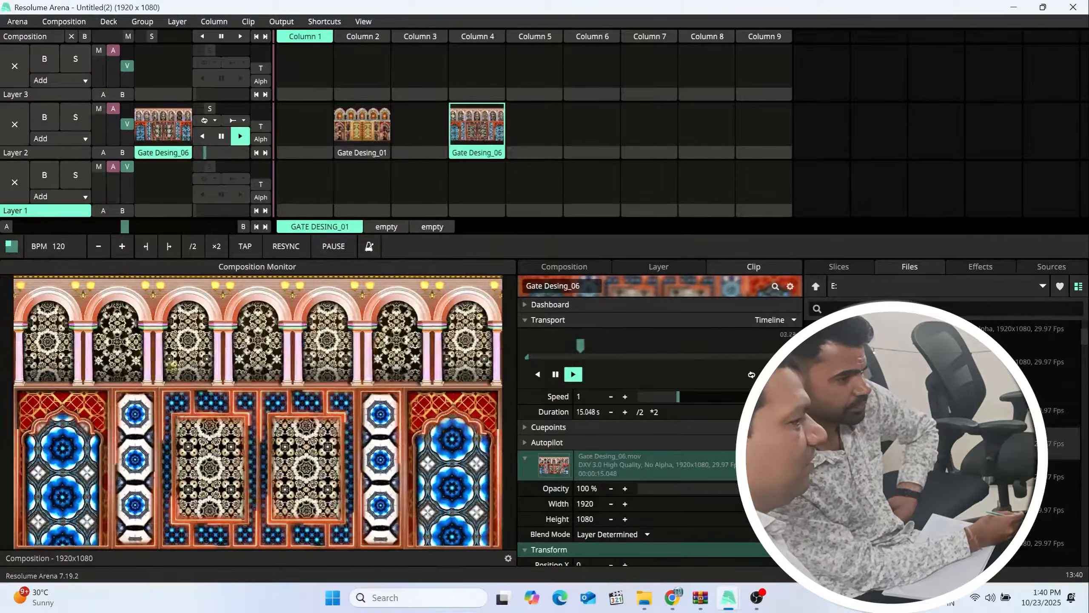
drag(845, 440, 585, 139)
click(591, 125)
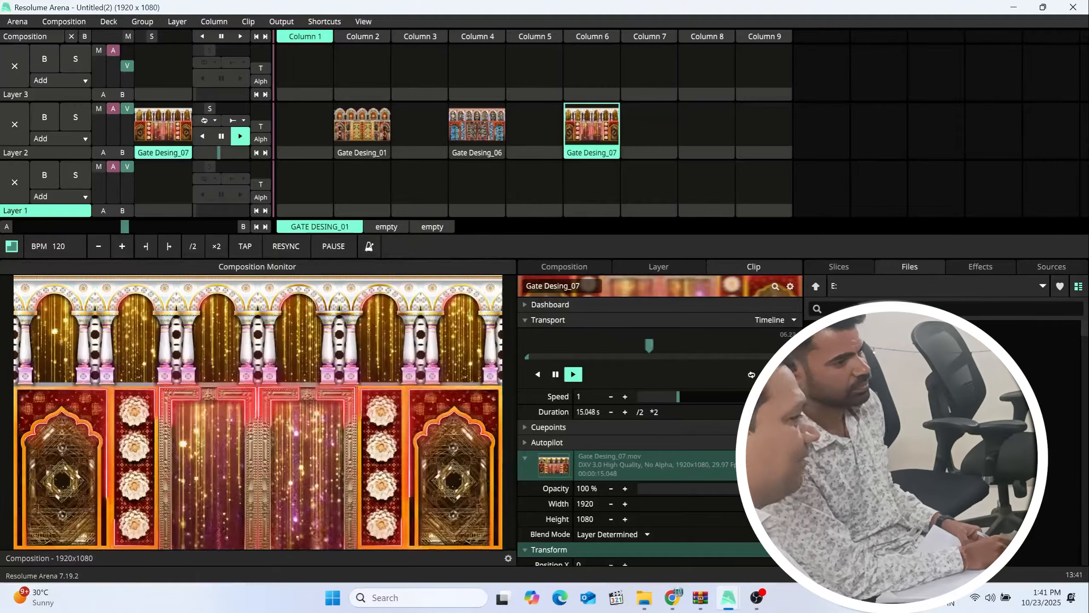
- Search the effects for "STR" and place SLICE STROBE as a clip in Column 4 of Layer 3
click(978, 267)
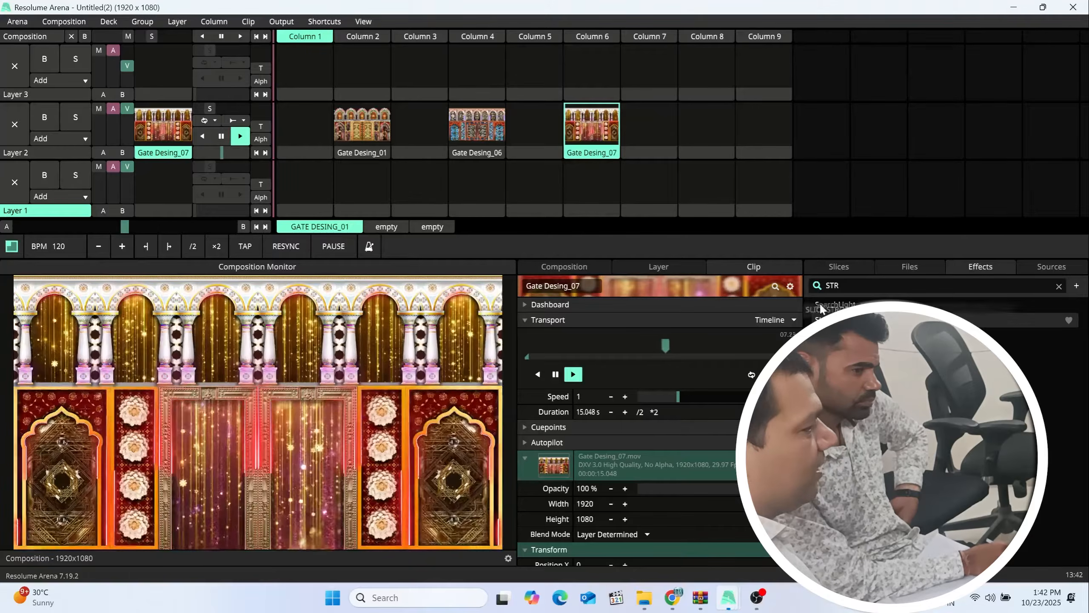
drag(454, 81, 461, 79)
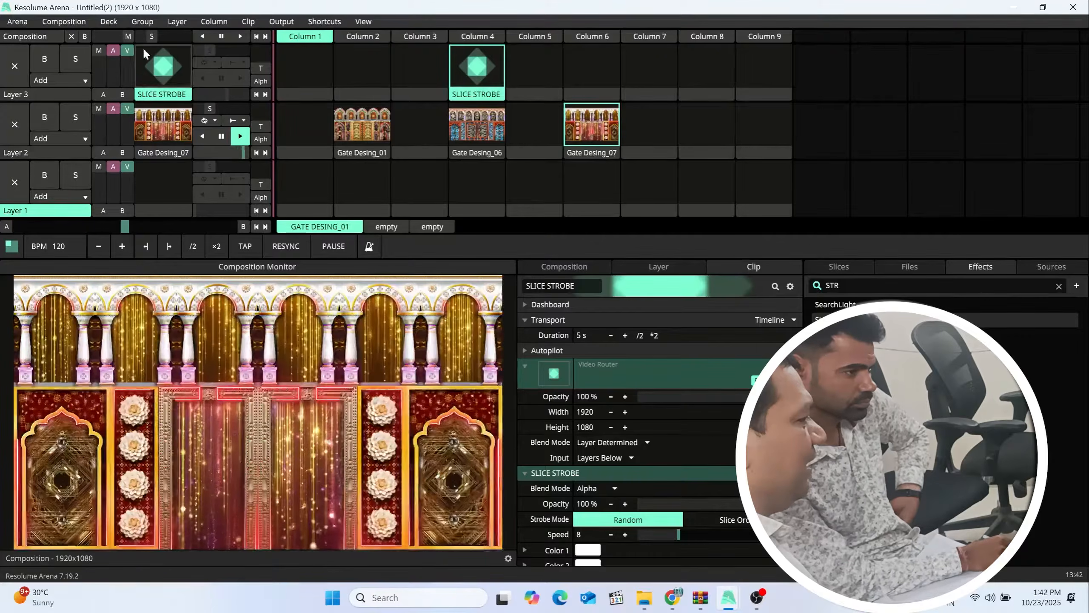
scroll(639, 451, down, 2)
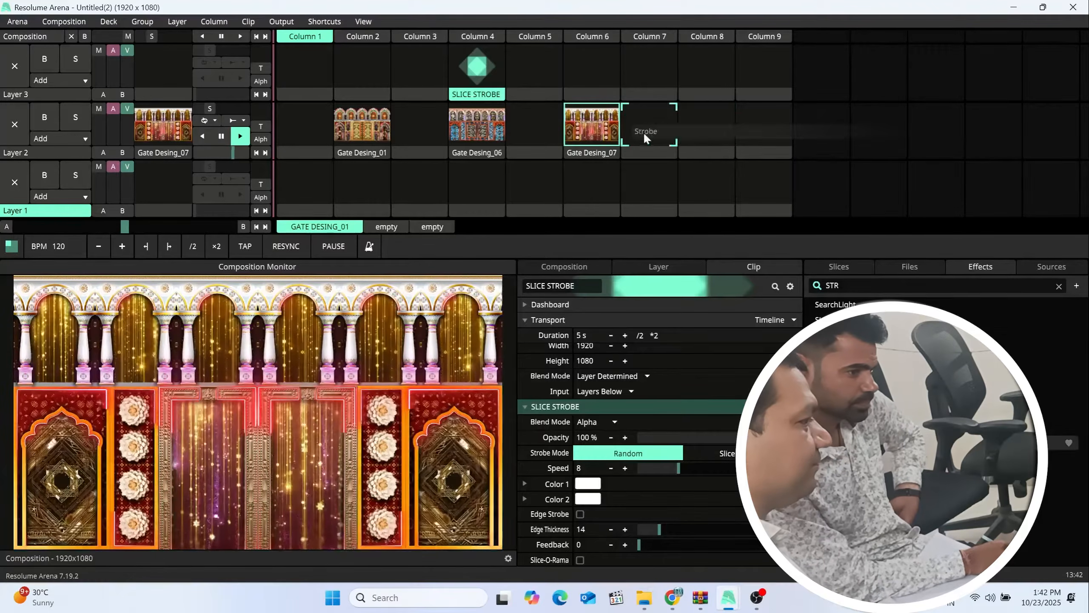
- Place the Strobe effect in Column 6 of Layer 3, play it and set its frequency to 1
drag(599, 87, 599, 82)
click(599, 77)
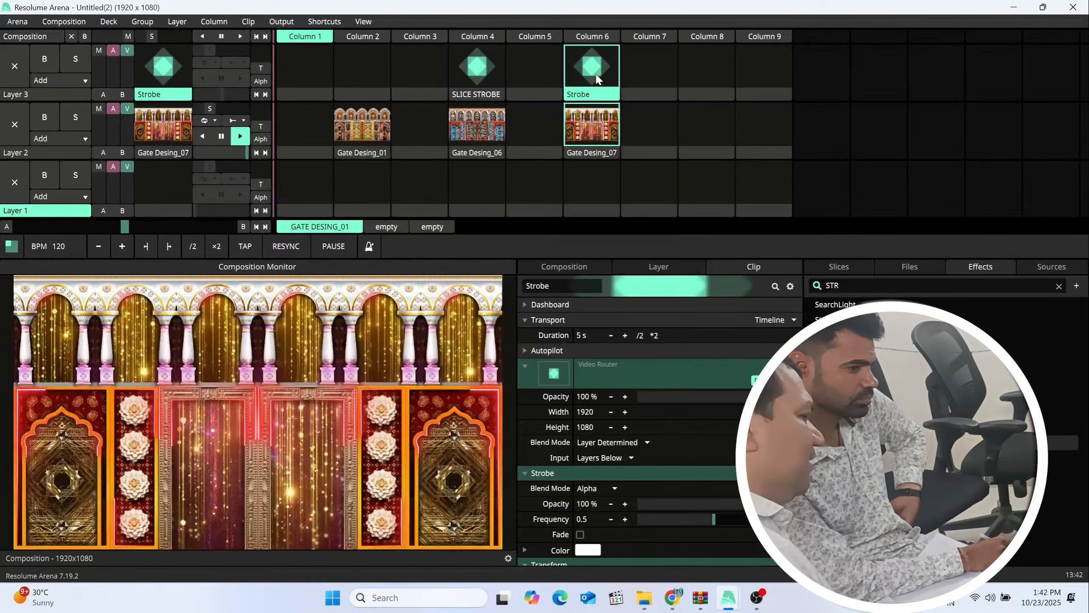
scroll(635, 429, down, 3)
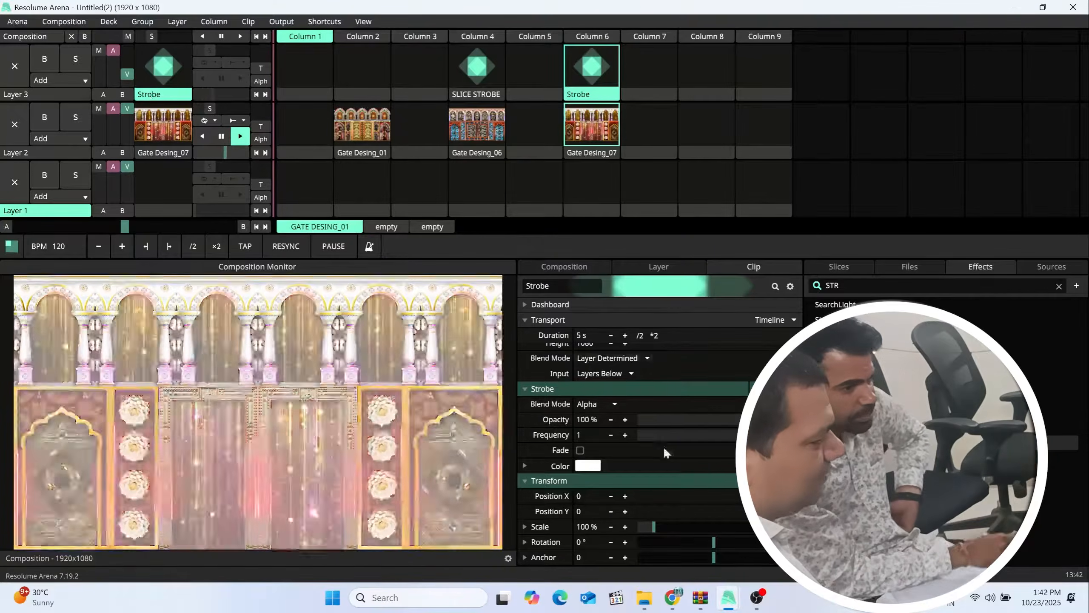
- Expand the Strobe's color settings, try the HSB and RGB modes, and pick an orange-yellow color with the picker
click(589, 465)
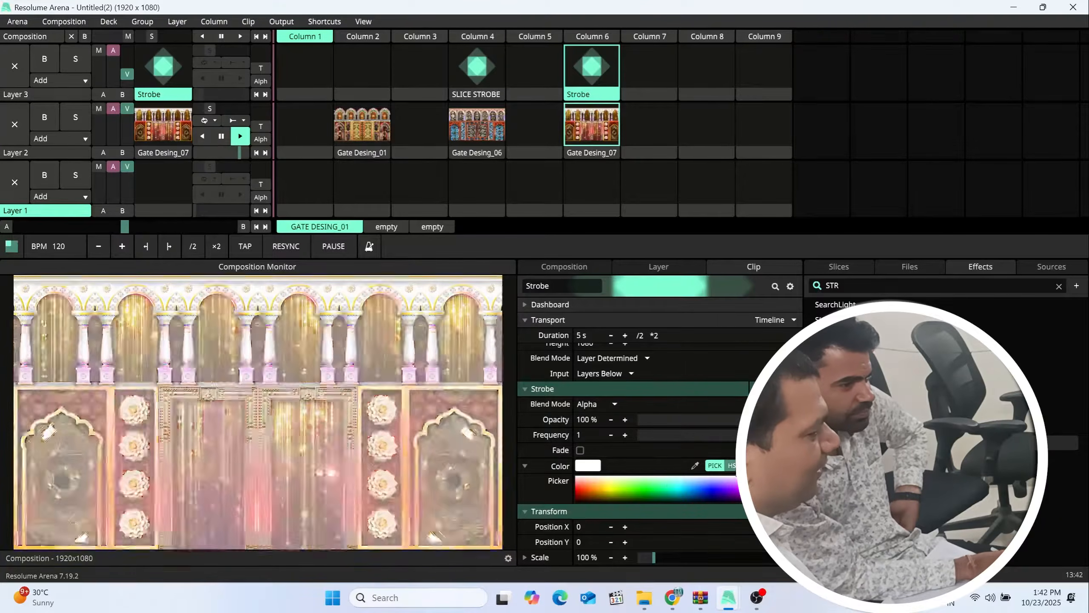
click(733, 465)
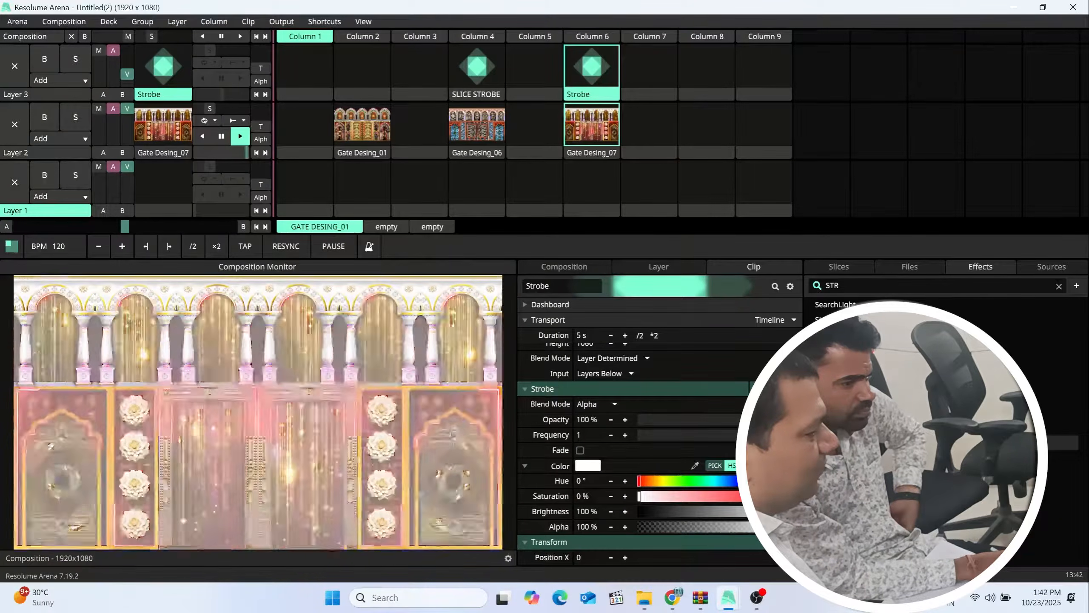
click(748, 465)
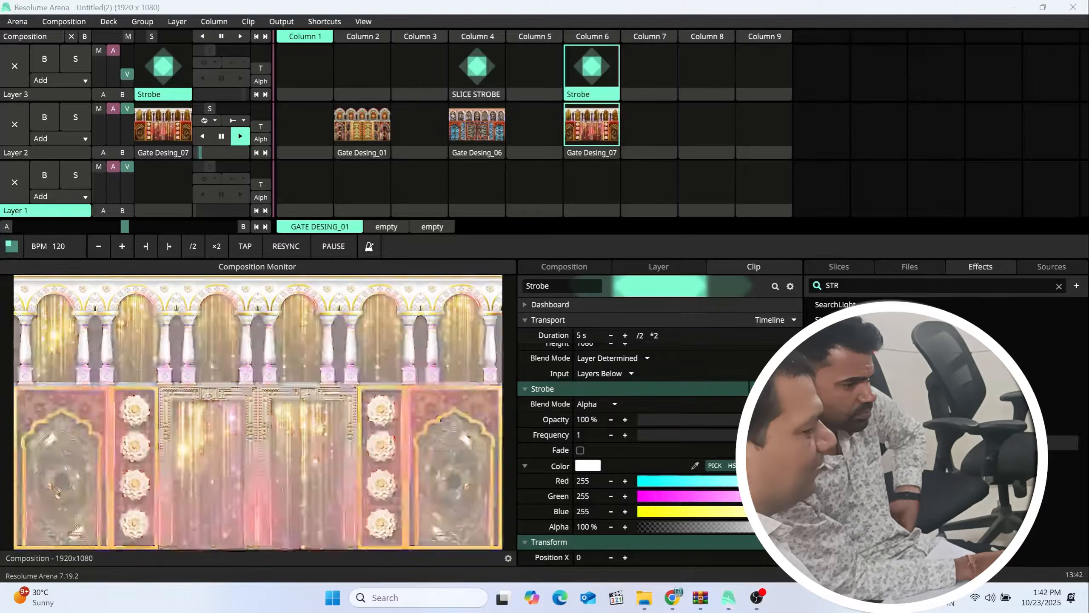
click(715, 466)
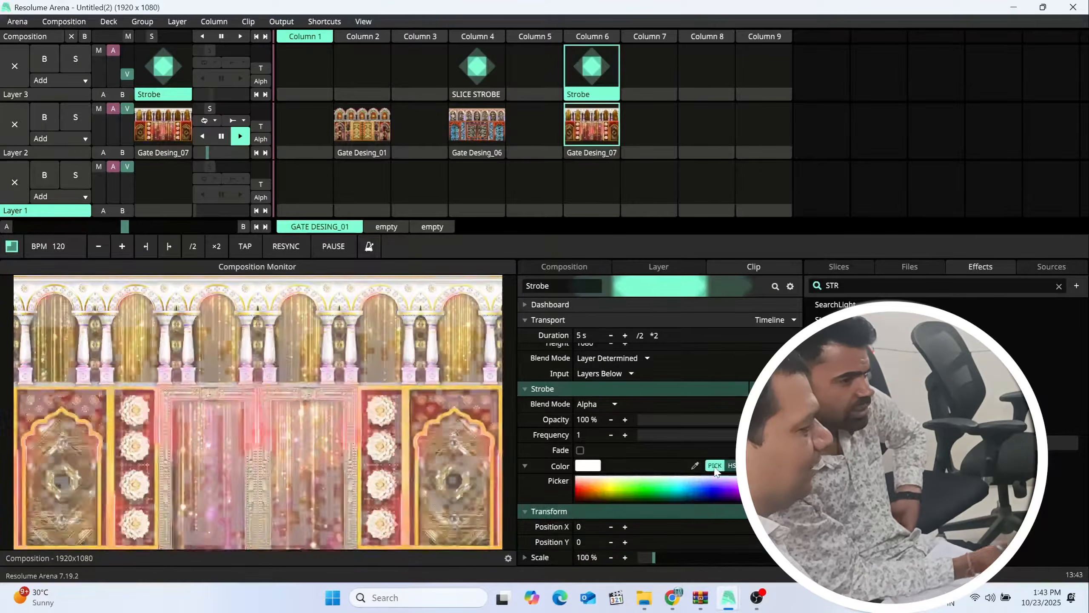
click(635, 483)
click(739, 483)
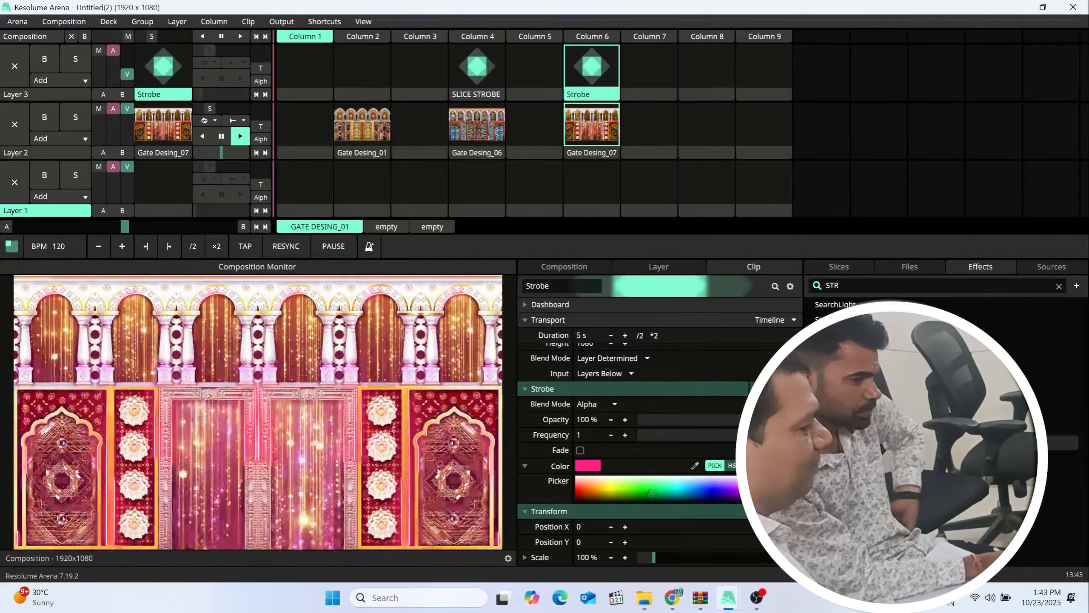
click(601, 488)
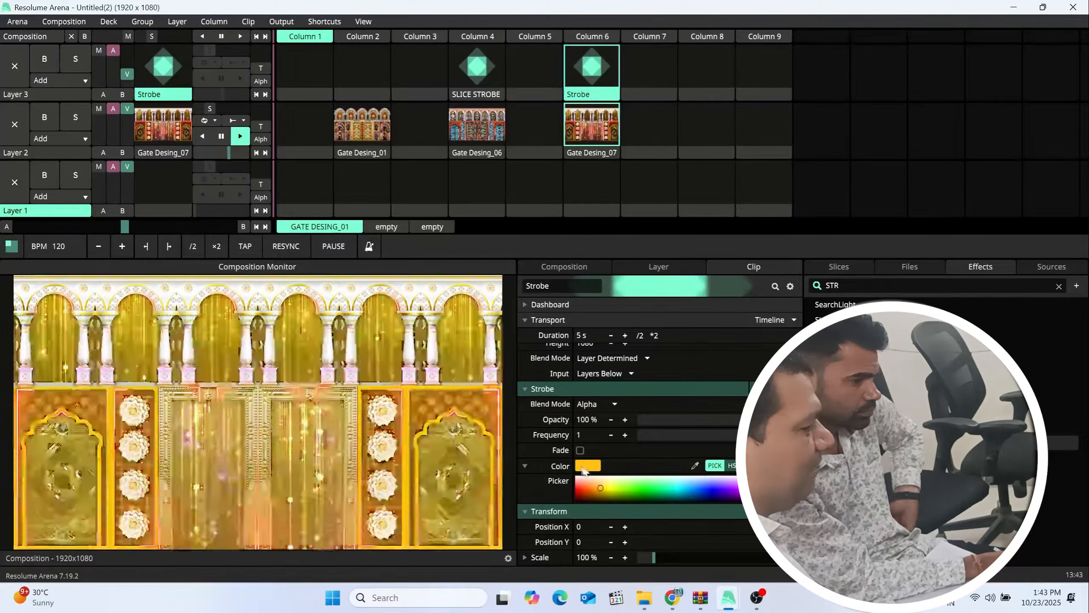
- Animate the Strobe's Fade option with Timeline and raise Layer 3's video opacity to full
right_click(524, 449)
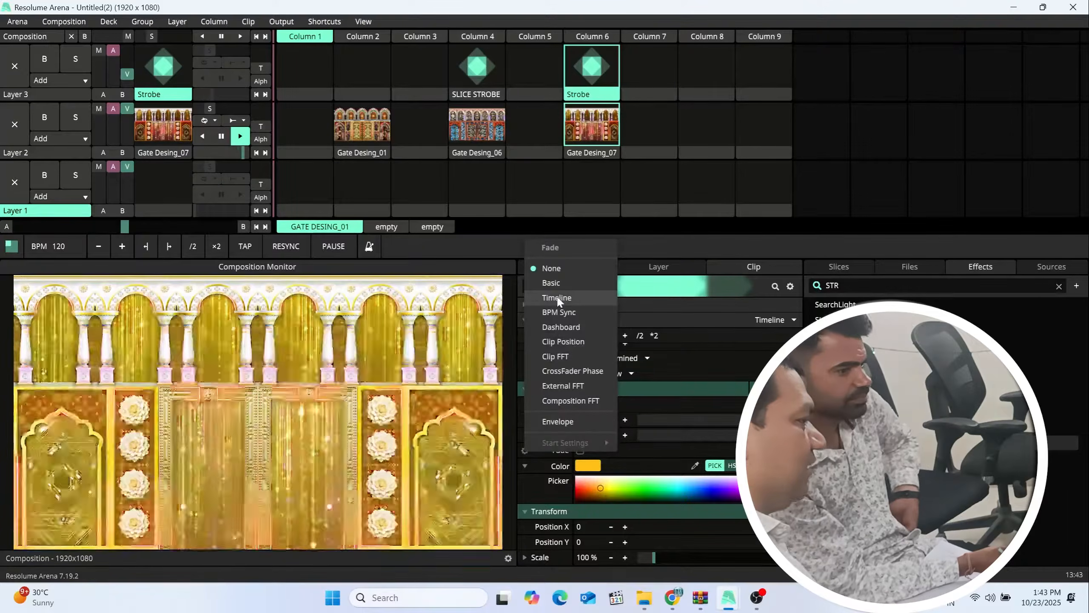
click(556, 296)
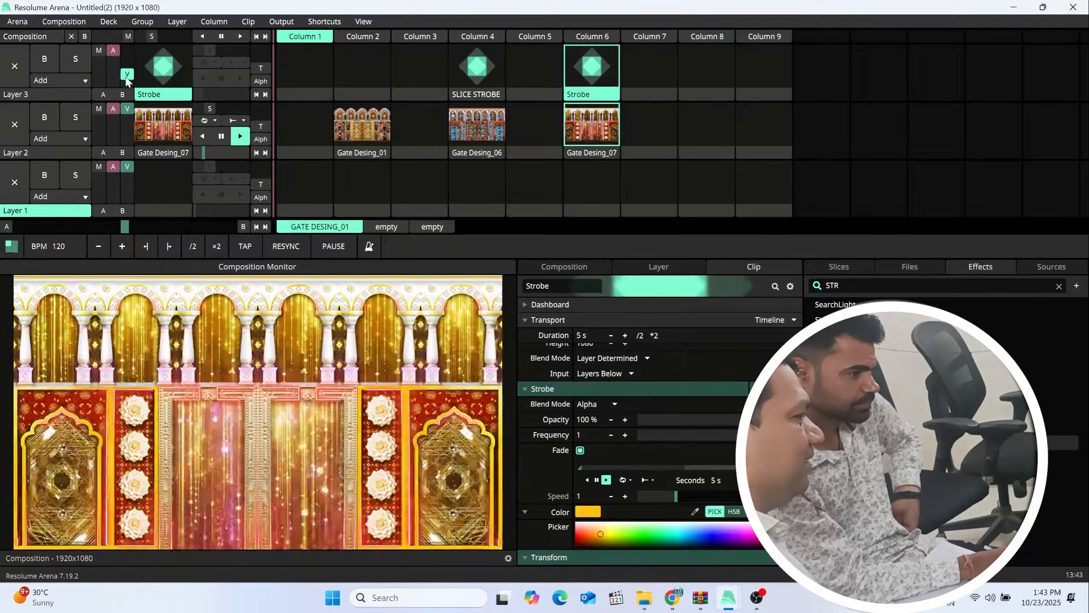
drag(127, 74, 128, 55)
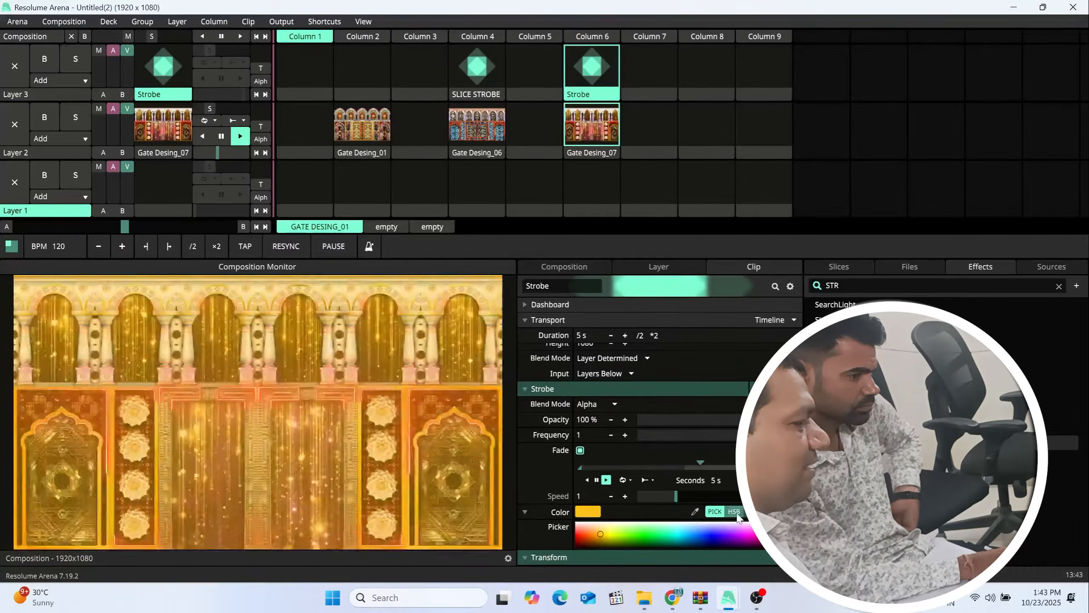
- Adjust the Strobe color by RGB to a light green with red 104.89, green 255 and blue 45.63
scroll(729, 442, down, 2)
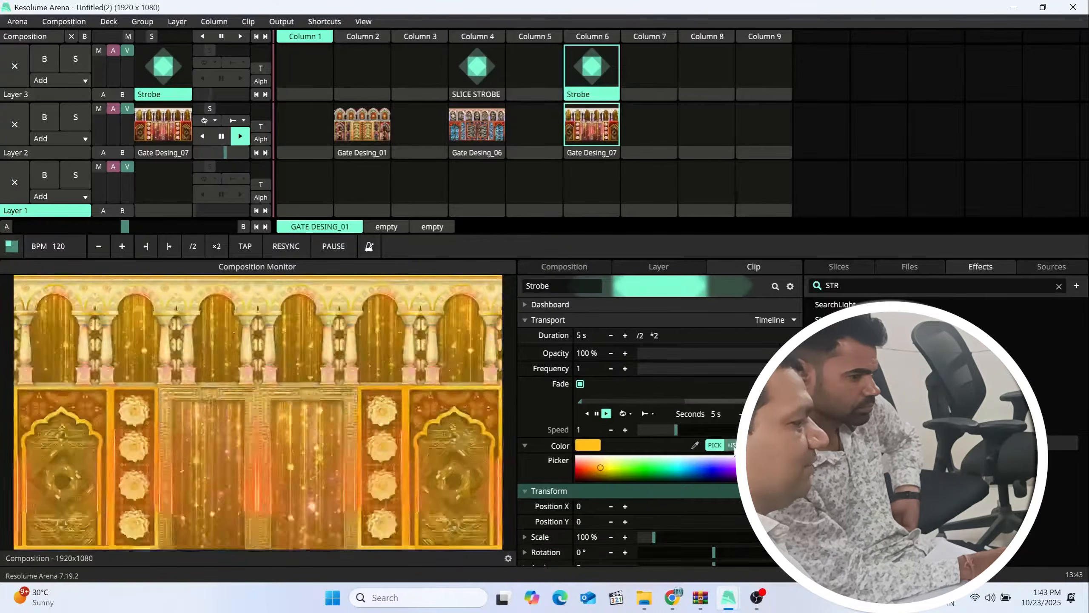
click(732, 445)
drag(657, 460, 694, 460)
click(580, 384)
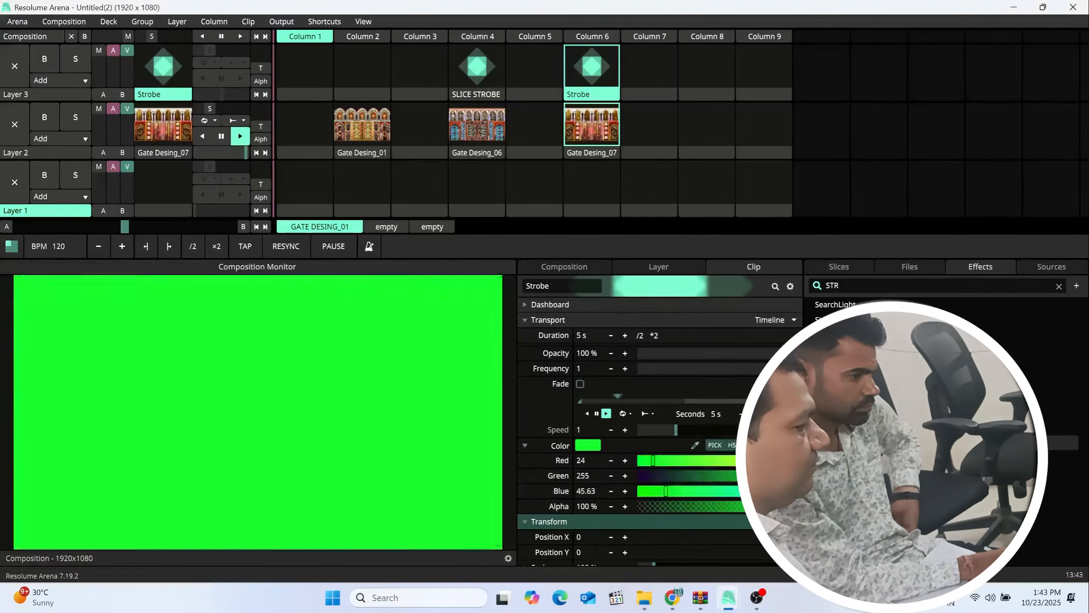
click(701, 461)
- Show the color palette for the Strobe, try the yellow swatch, and set the color to the cyan swatch in HSB mode
click(768, 445)
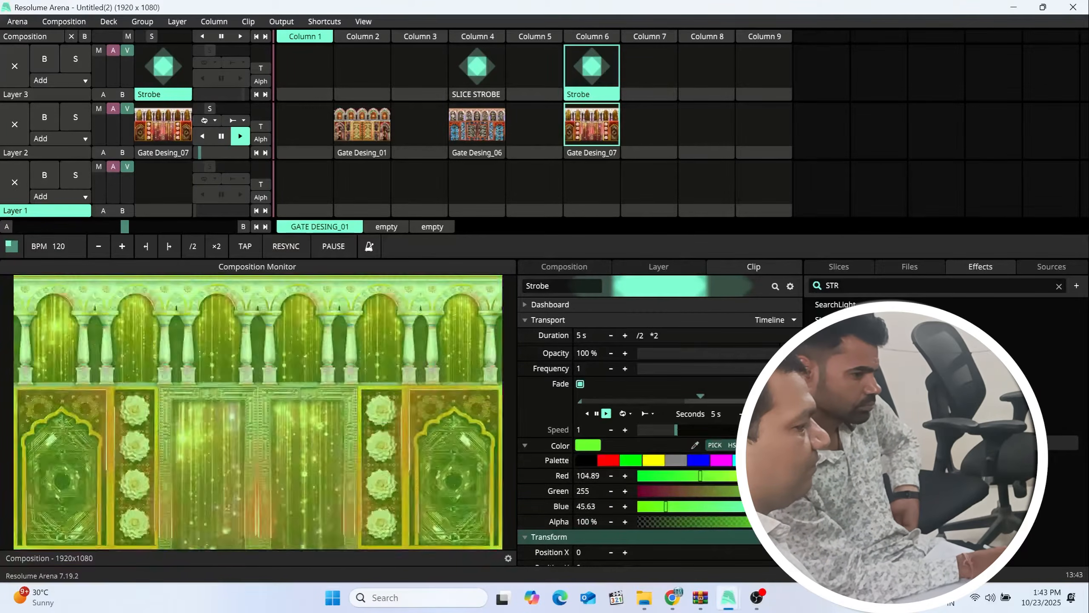
click(653, 460)
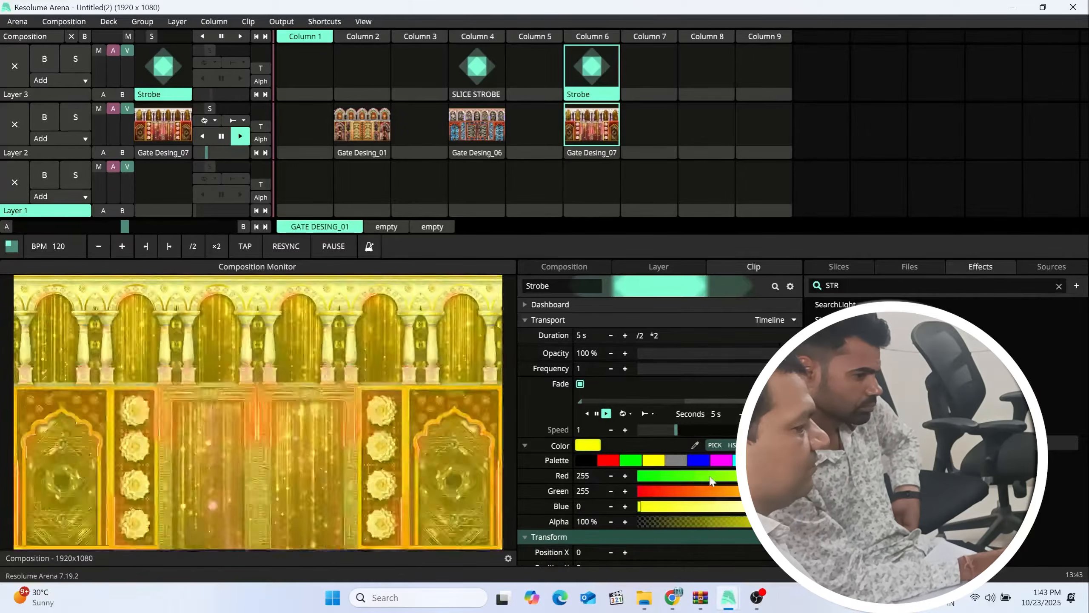
click(730, 446)
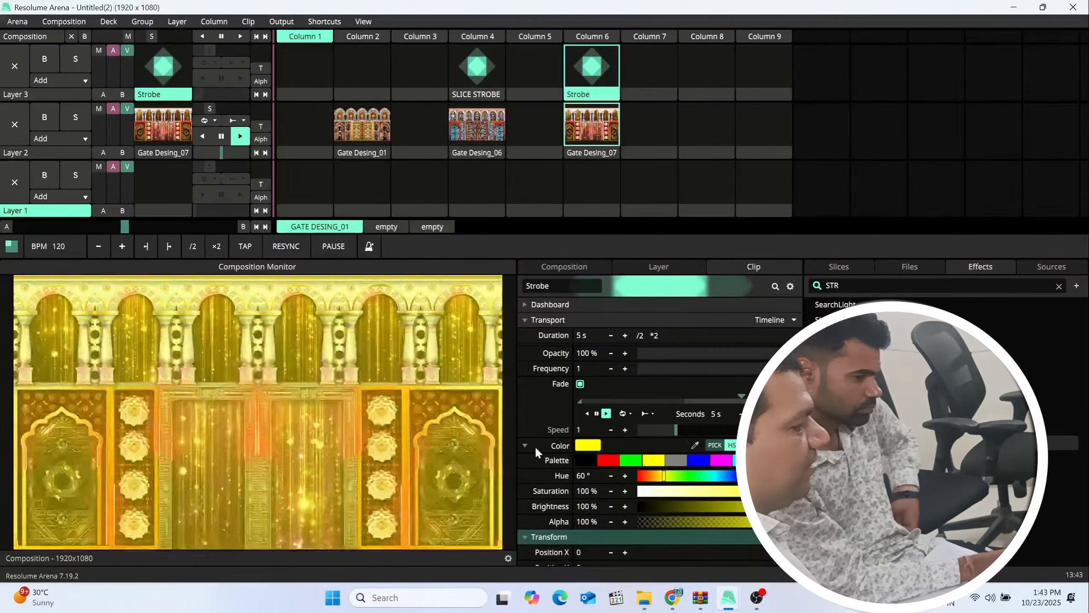
click(694, 445)
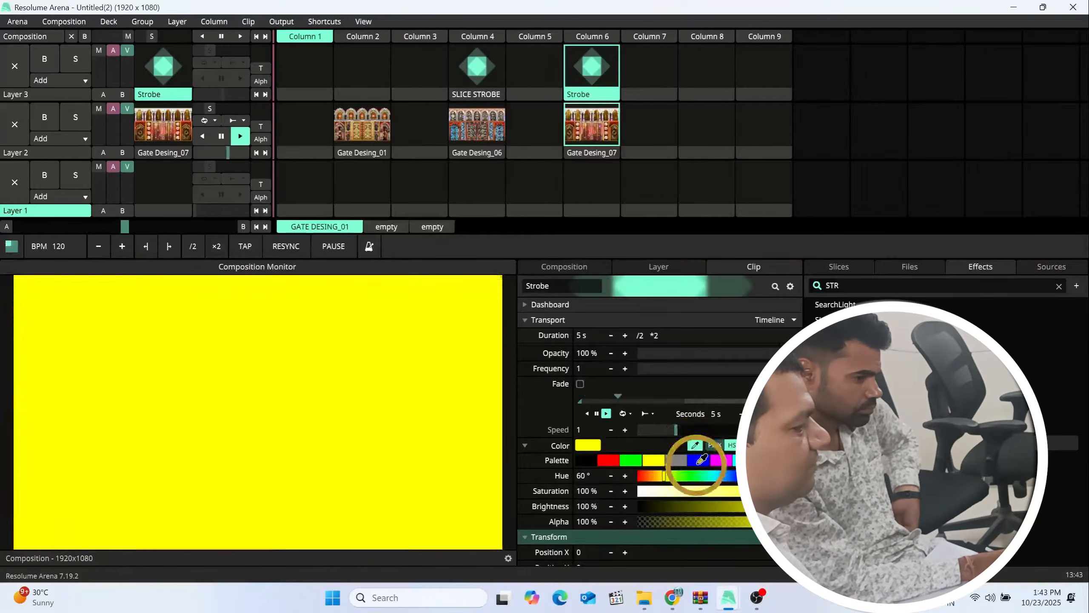
click(735, 460)
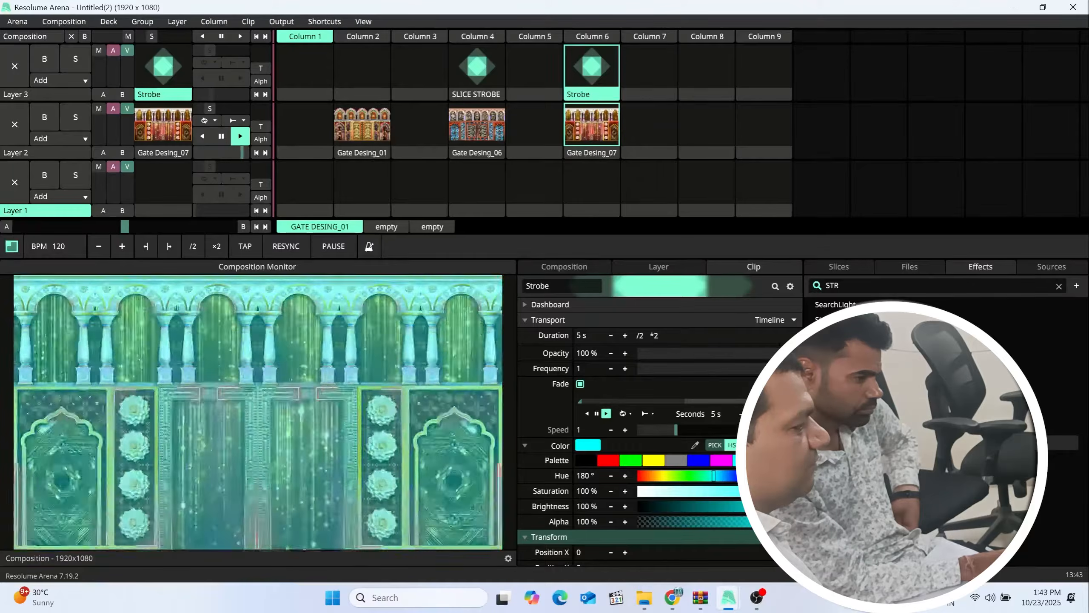
- Review the Strobe's Fade and color settings and lower Layer 3's video opacity to about the middle of its fader
click(580, 384)
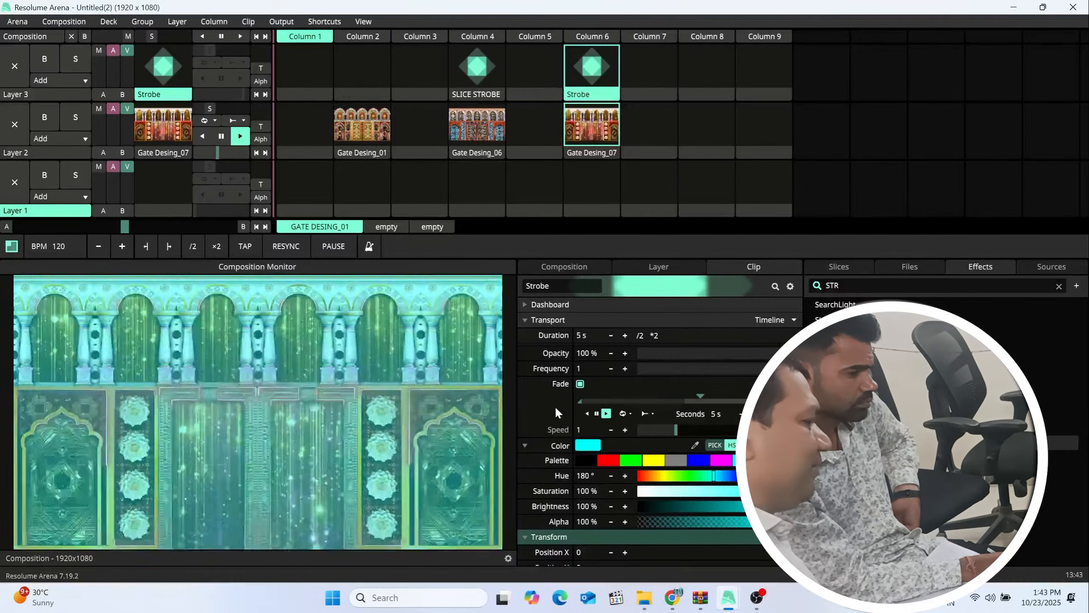
scroll(555, 408, down, 2)
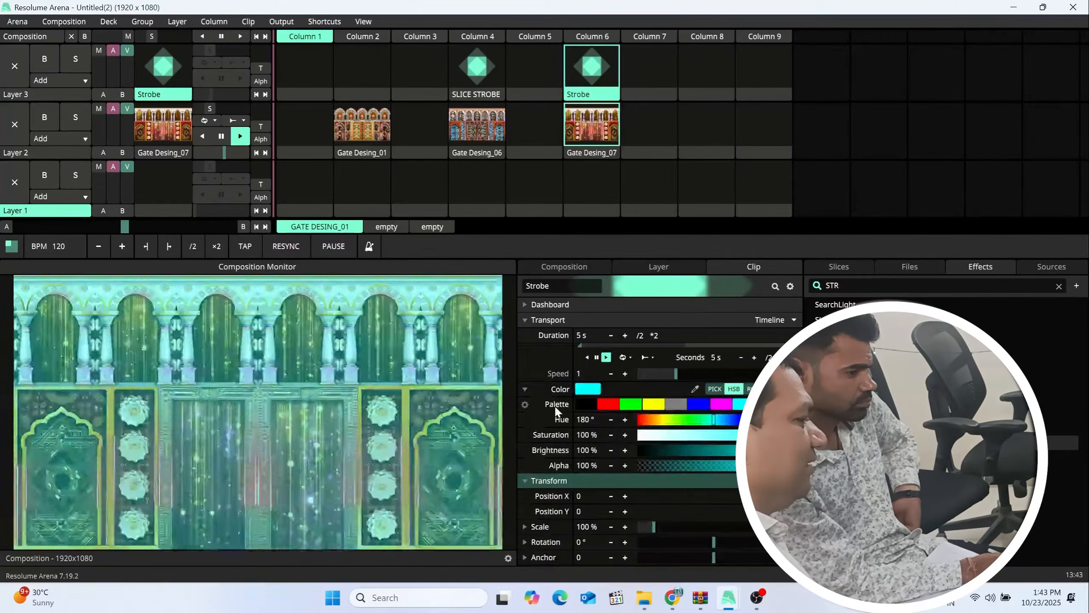
scroll(555, 406, up, 5)
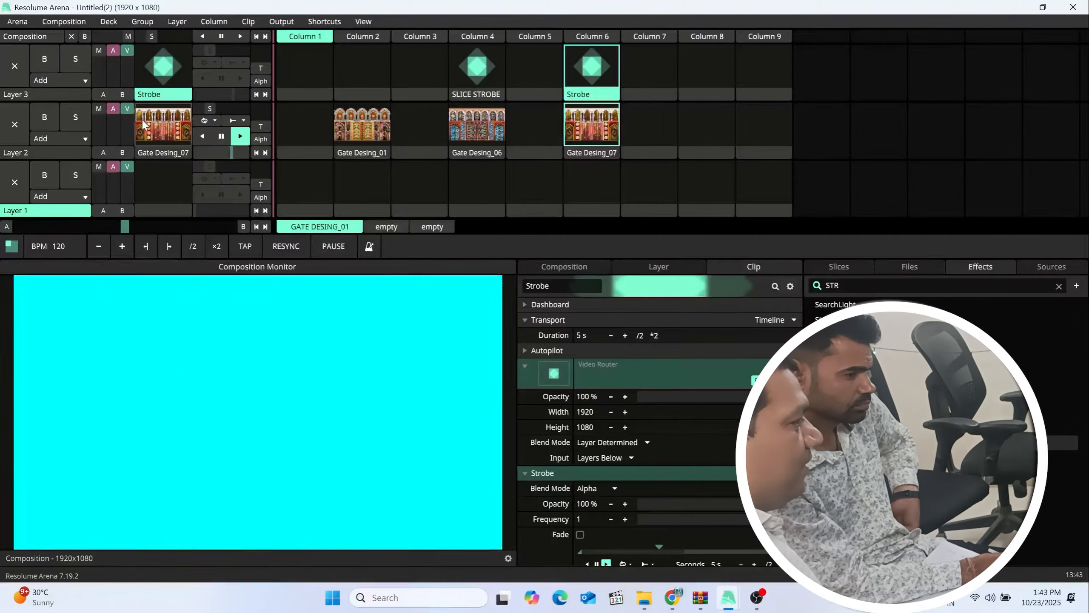
drag(127, 50, 123, 79)
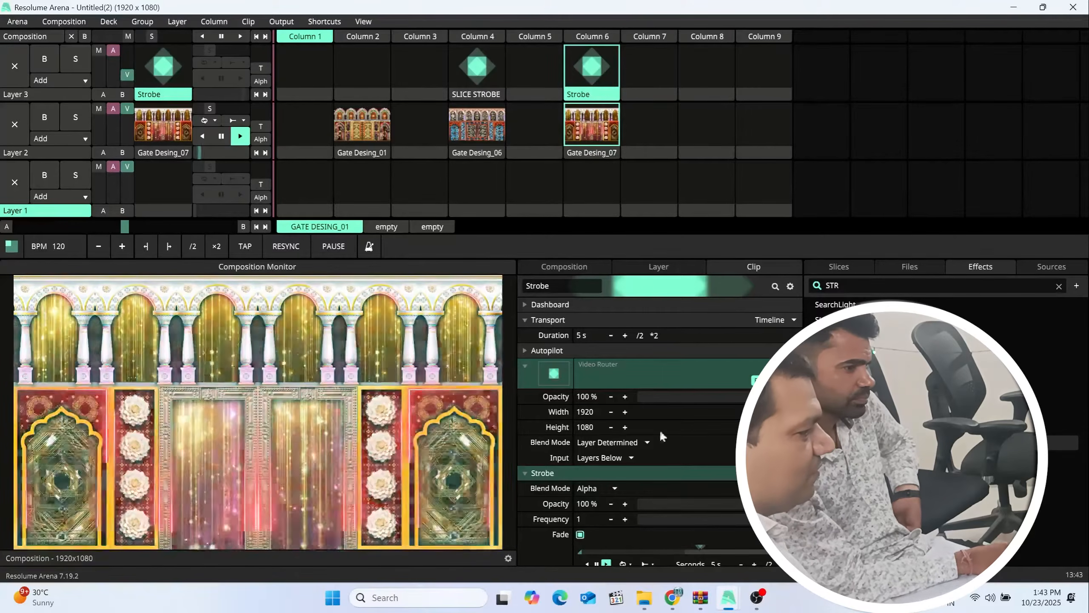
- Switch the Strobe color to RGB mode and open the list of palette presets
scroll(660, 429, down, 5)
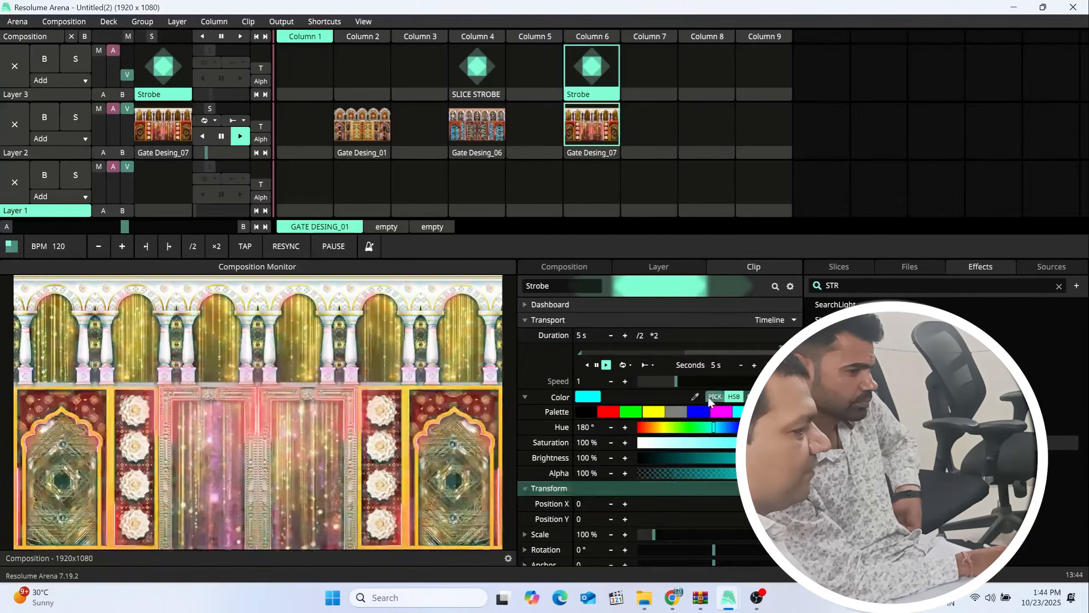
click(753, 396)
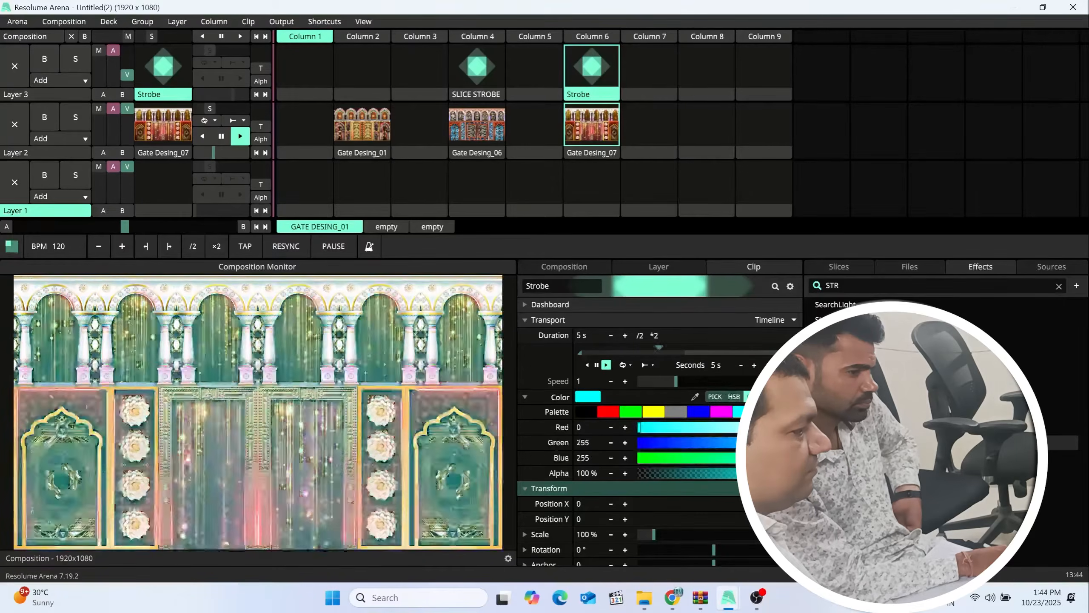
click(788, 412)
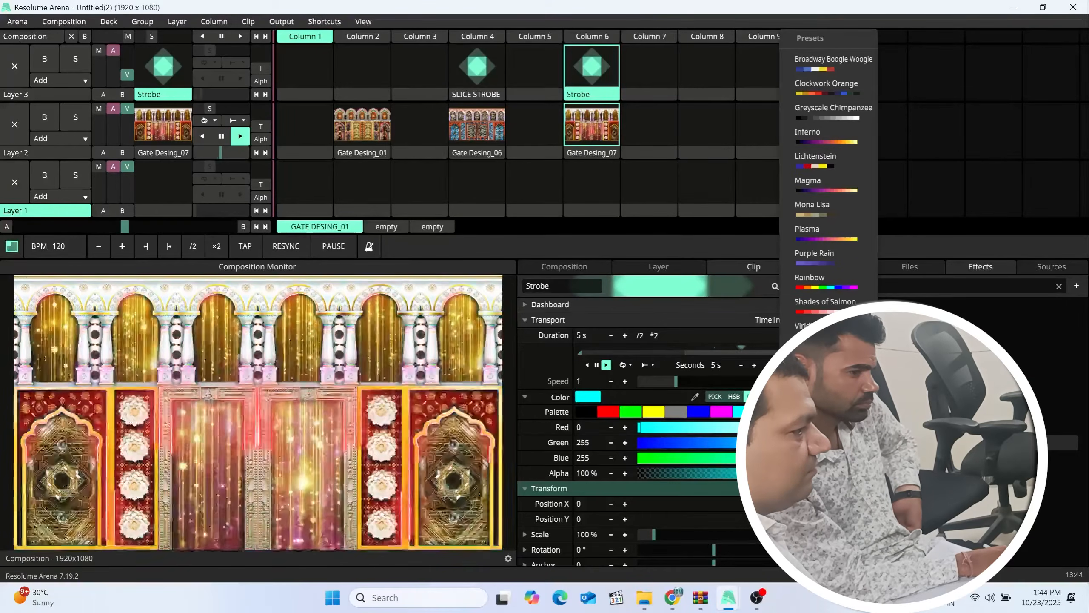